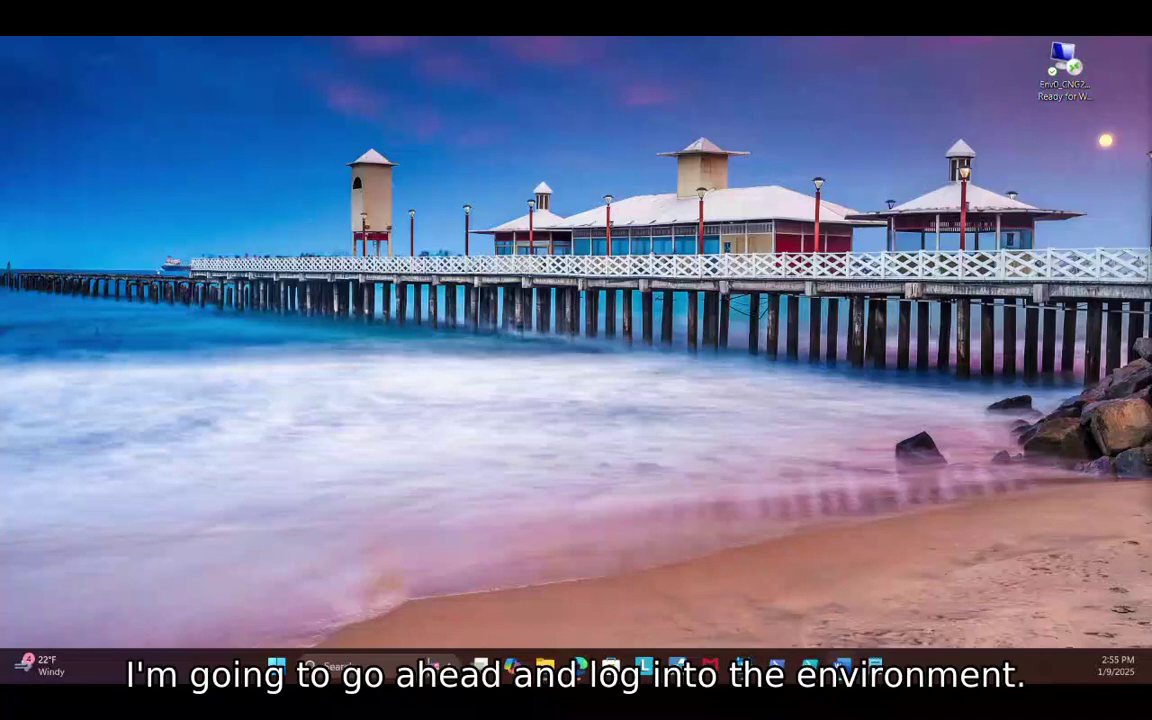
Step: Connect to the remote lab environment from its desktop shortcut using the account password, and enlarge the session to full screen
double_click(1065, 68)
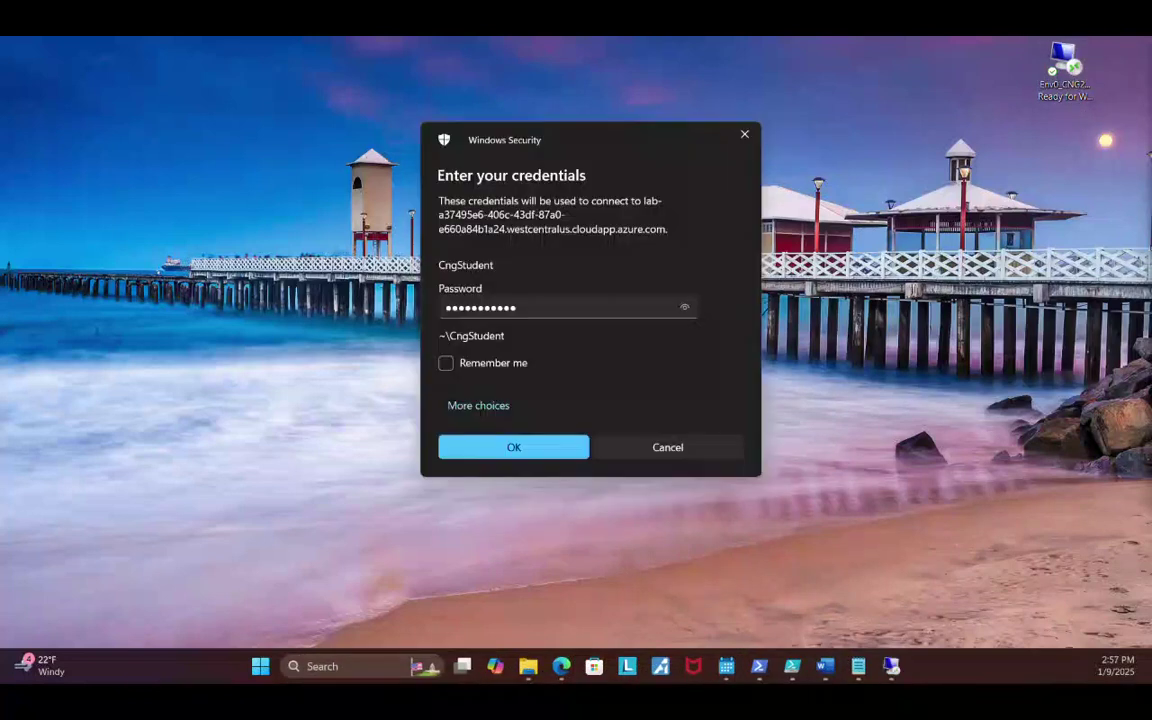
left_click(490, 449)
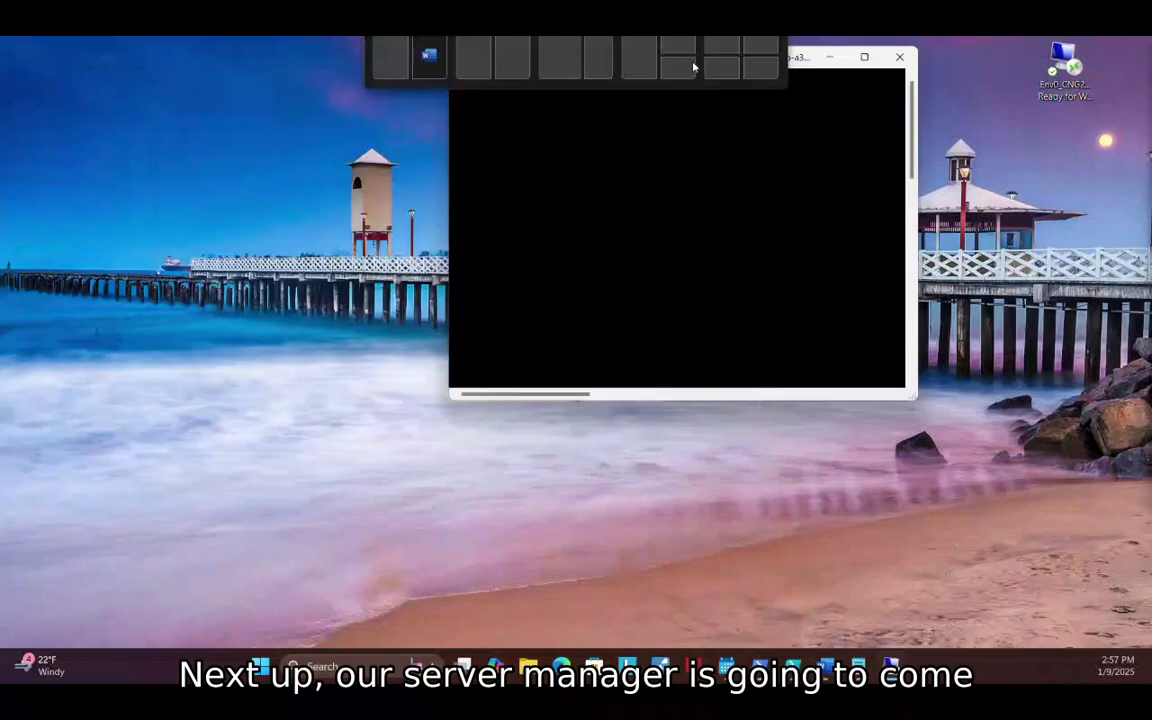
left_click(879, 65)
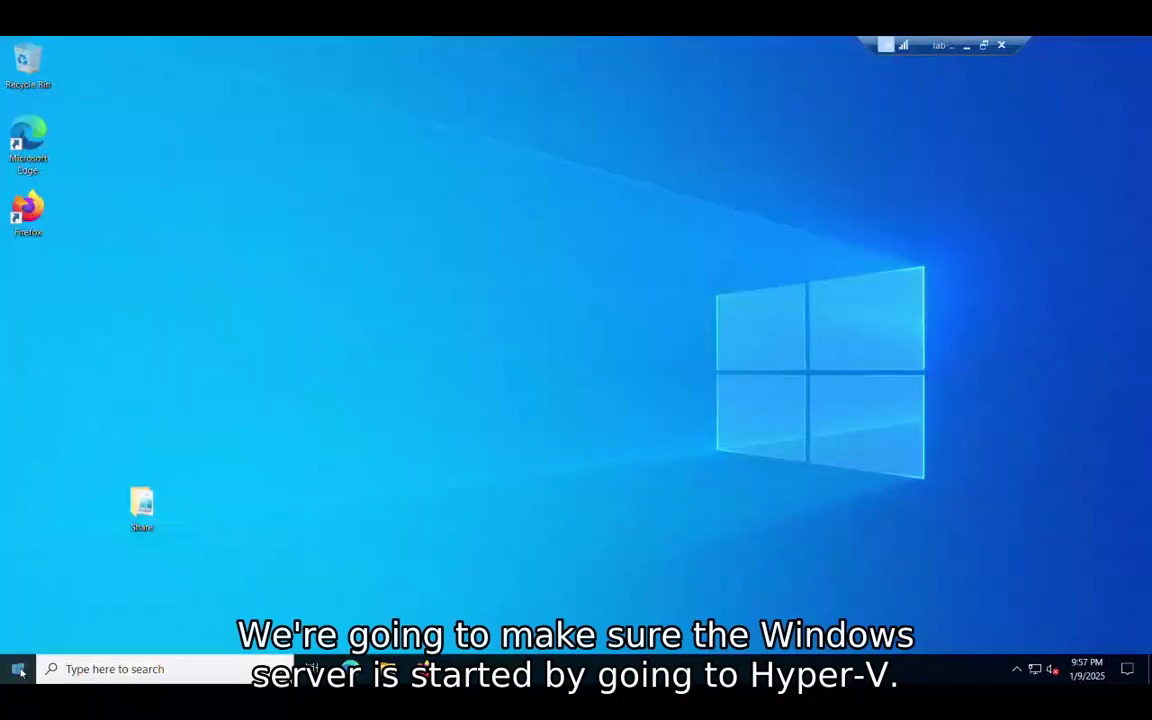
Step: Search the lab machine for "hyper" and open Hyper-V Manager
left_click(19, 669)
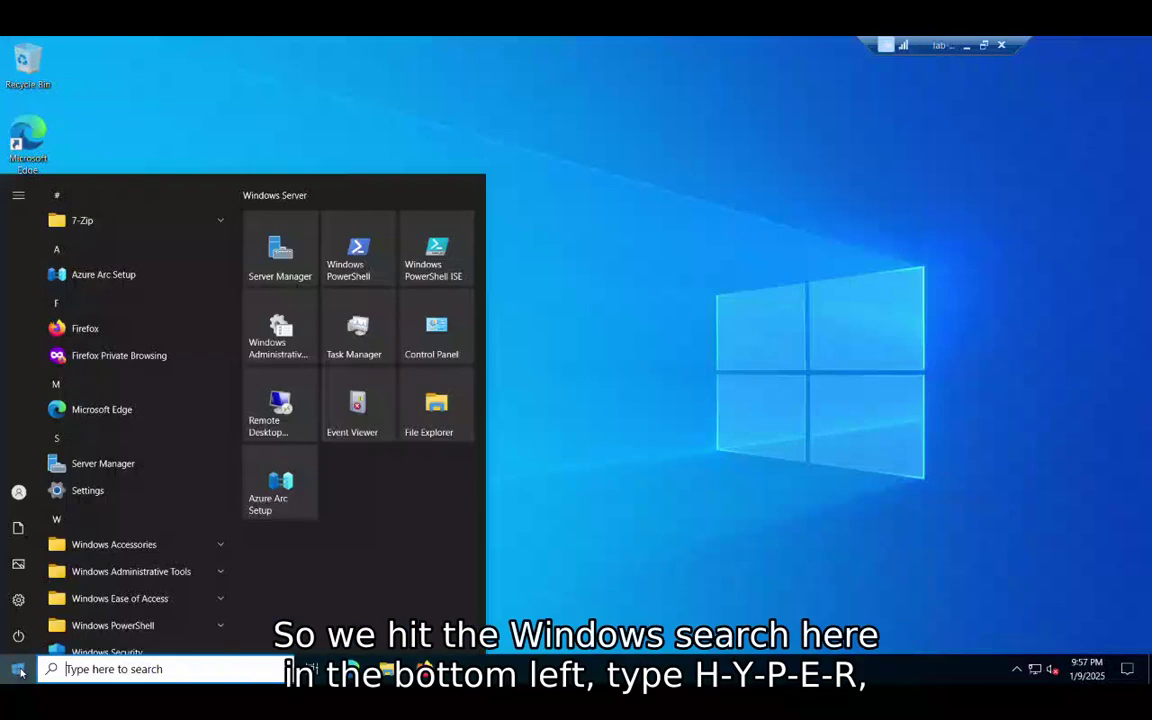
left_click(21, 672)
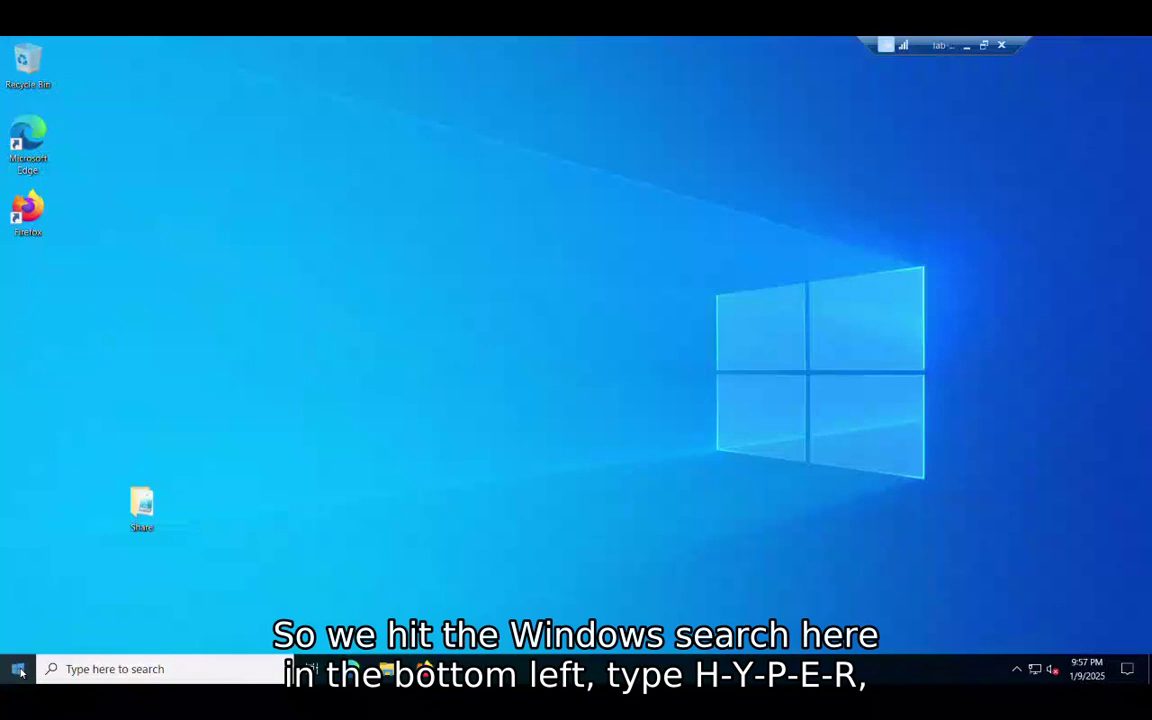
left_click(21, 672)
type("h")
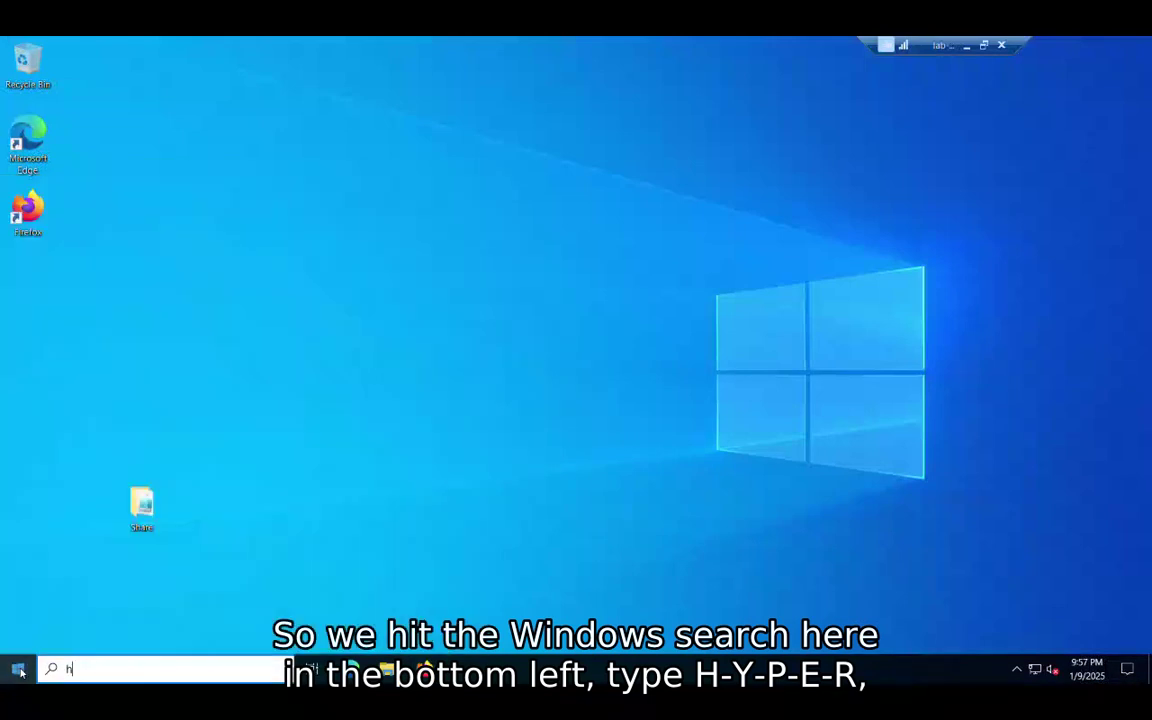
type("yper")
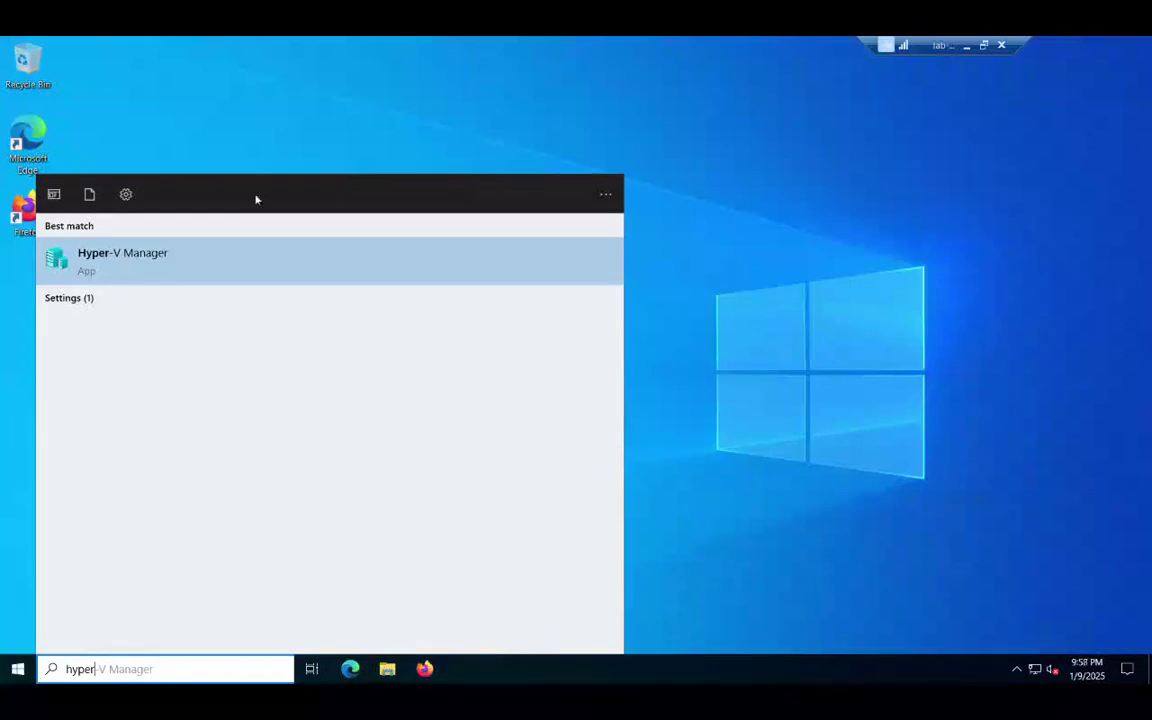
left_click(214, 254)
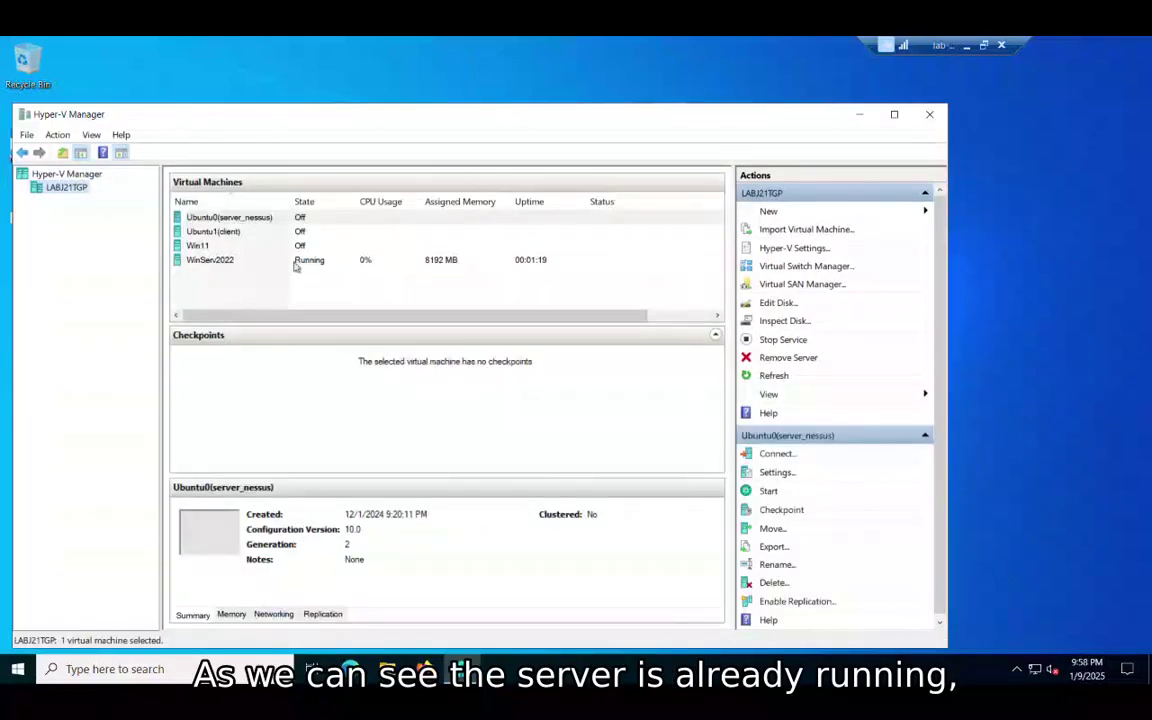
Step: Connect to the WinServ2022 virtual machine at the offered 1366 by 768 display size and maximize its connection window
left_click(228, 264)
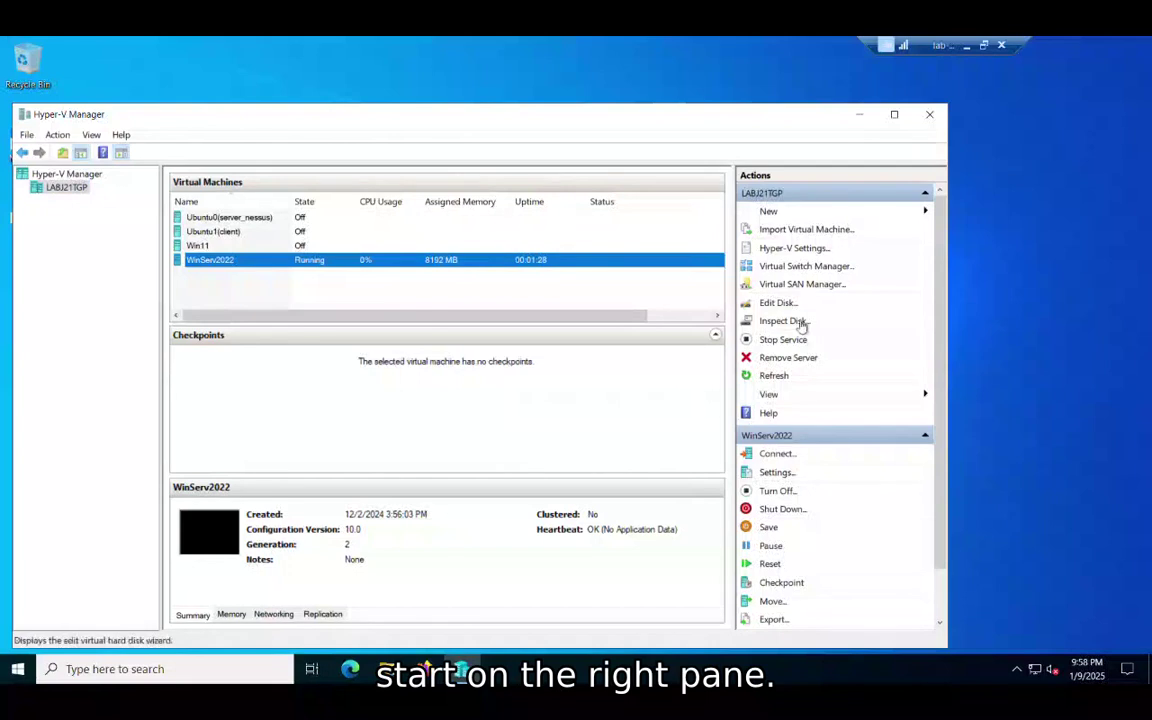
left_click(776, 455)
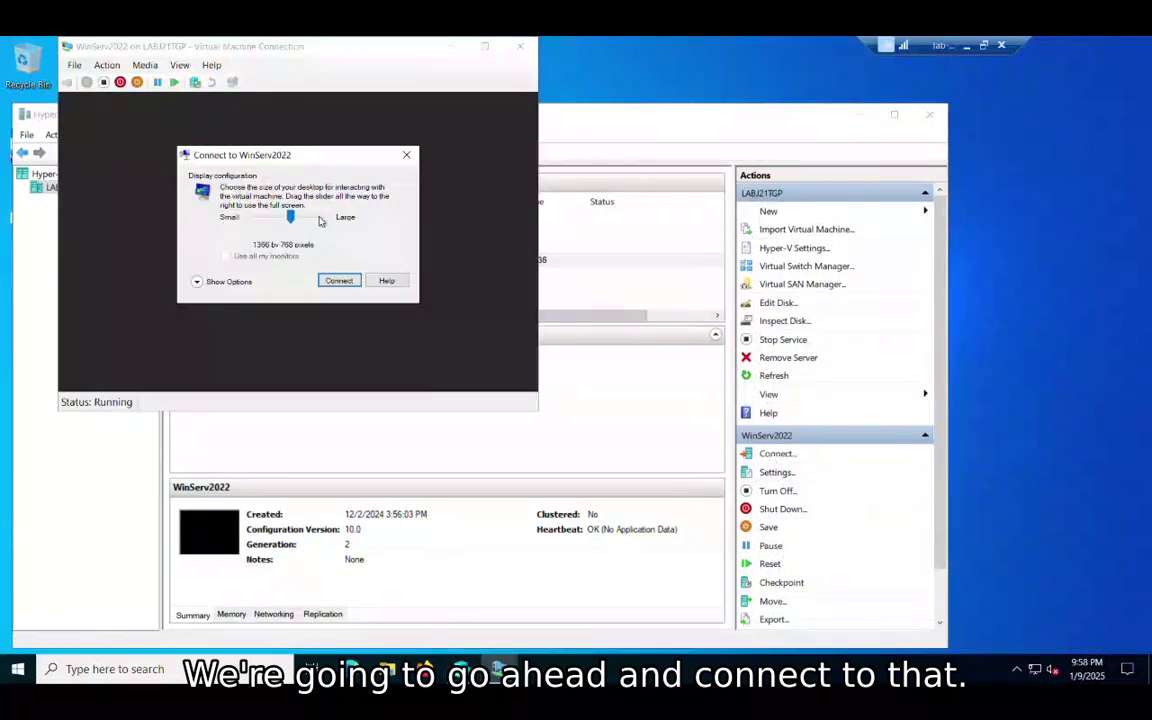
left_click(338, 281)
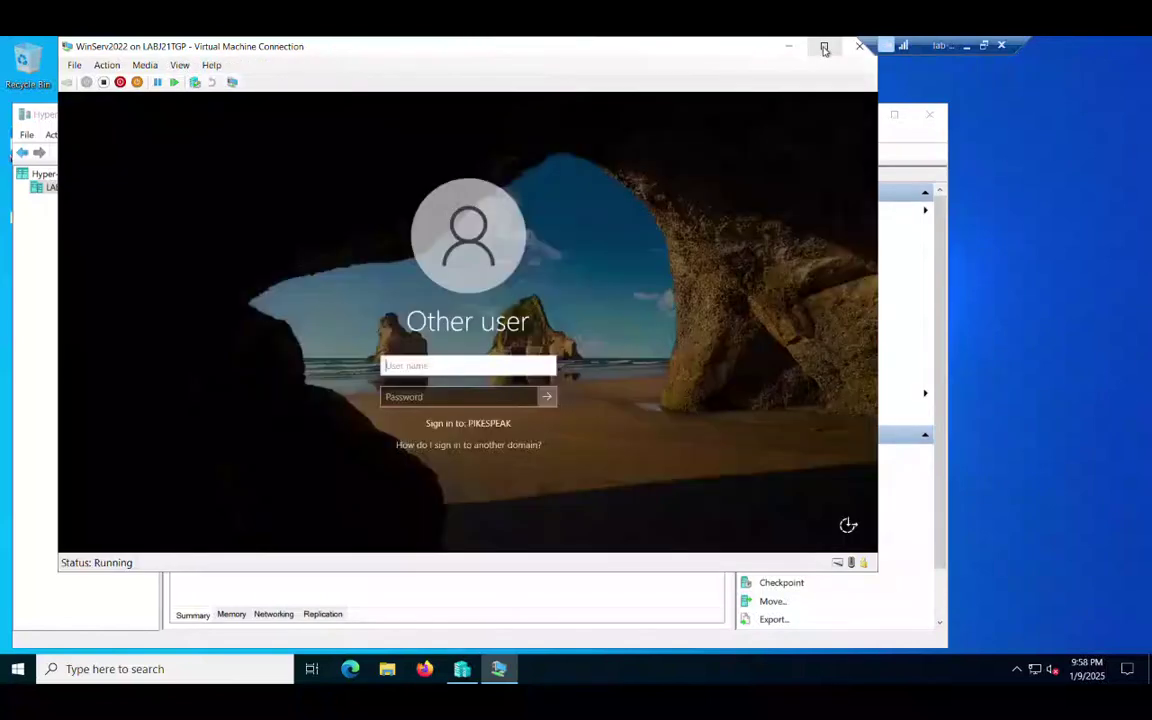
left_click(824, 47)
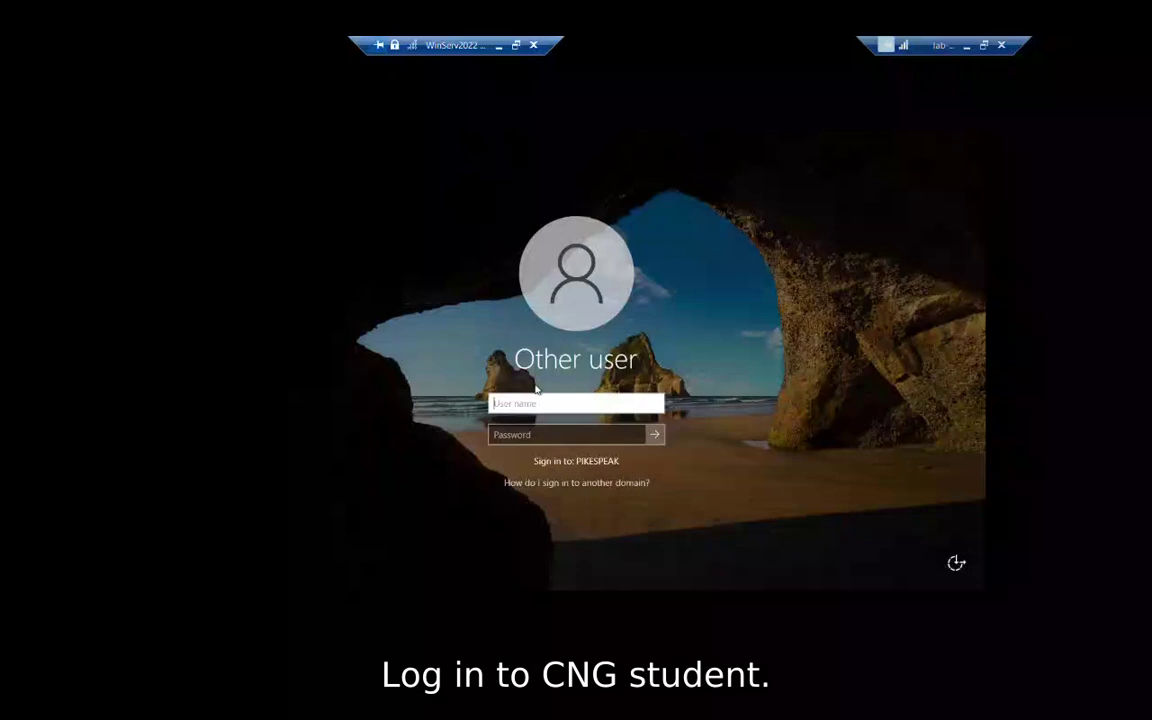
Step: Sign in to the WinServ2022 virtual machine as cngstudent with the account password
type("cngst")
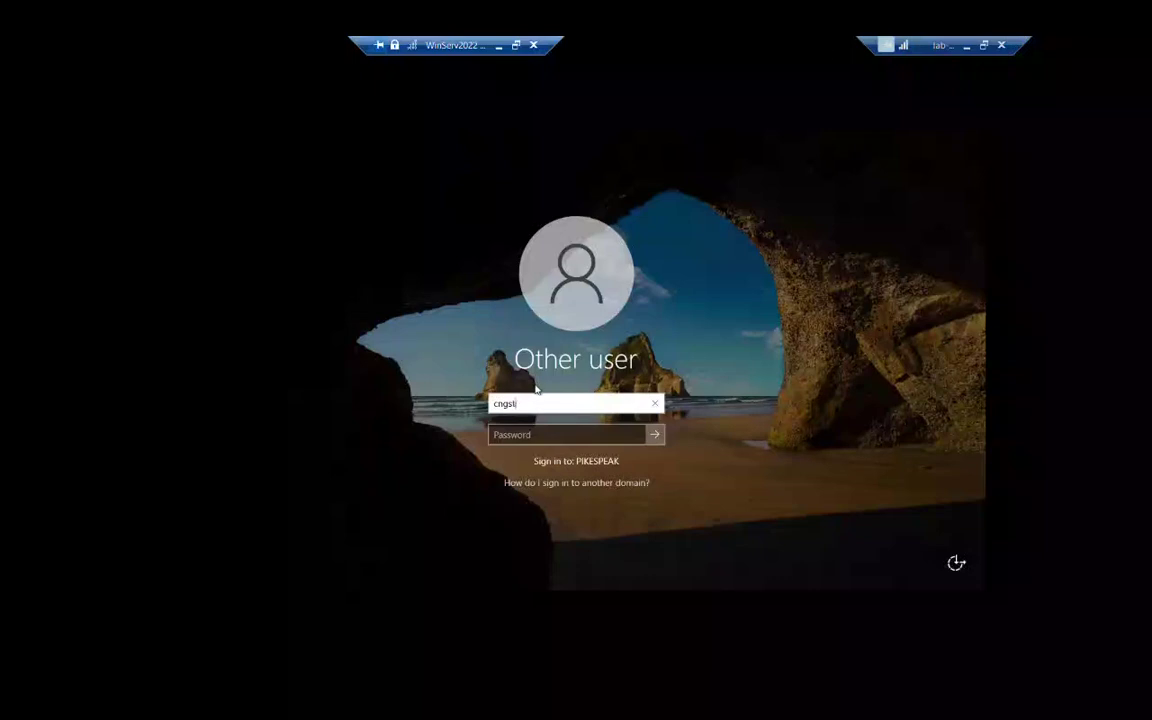
type("udent")
key("Tab")
type("•••")
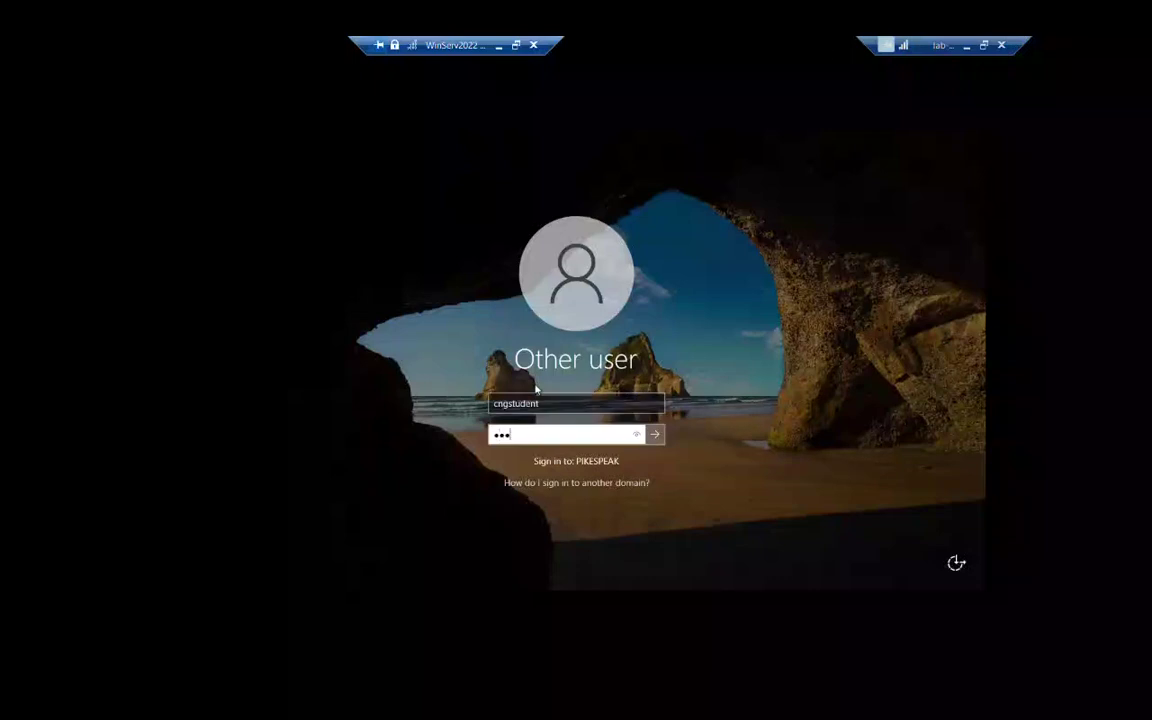
type("••••••••")
key("Return")
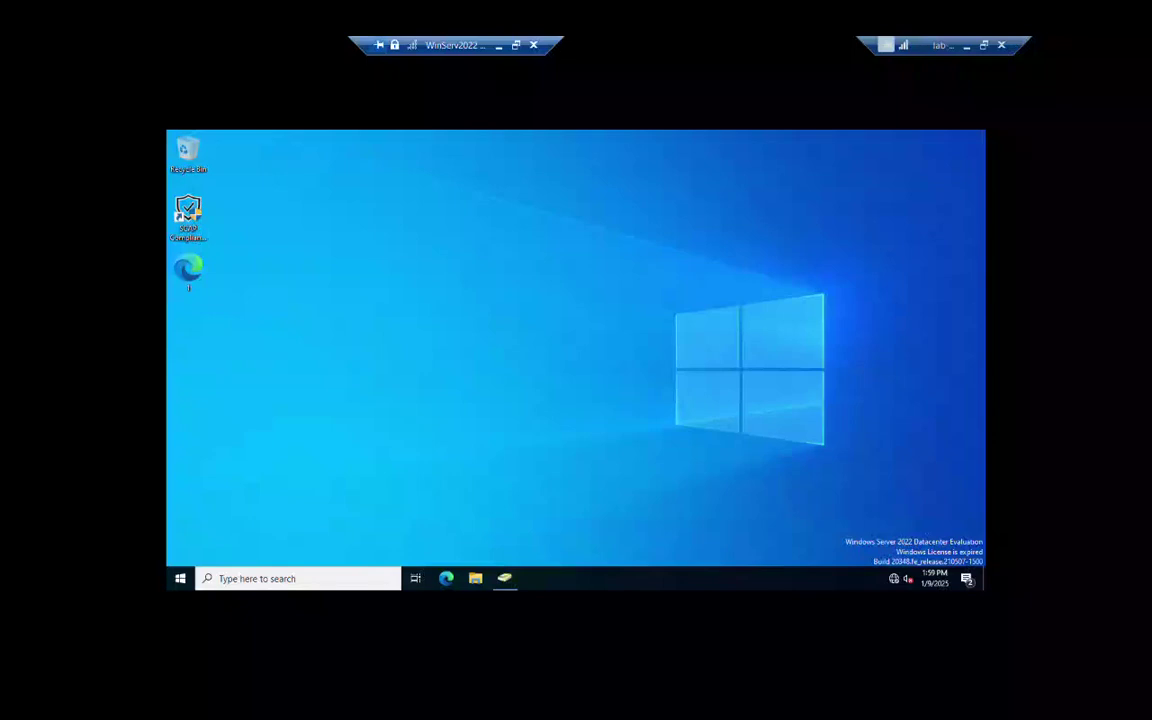
Step: Launch SCAP Compliance Checker from the server desktop, allow it to make changes, and dismiss the new features notice
left_click(190, 212)
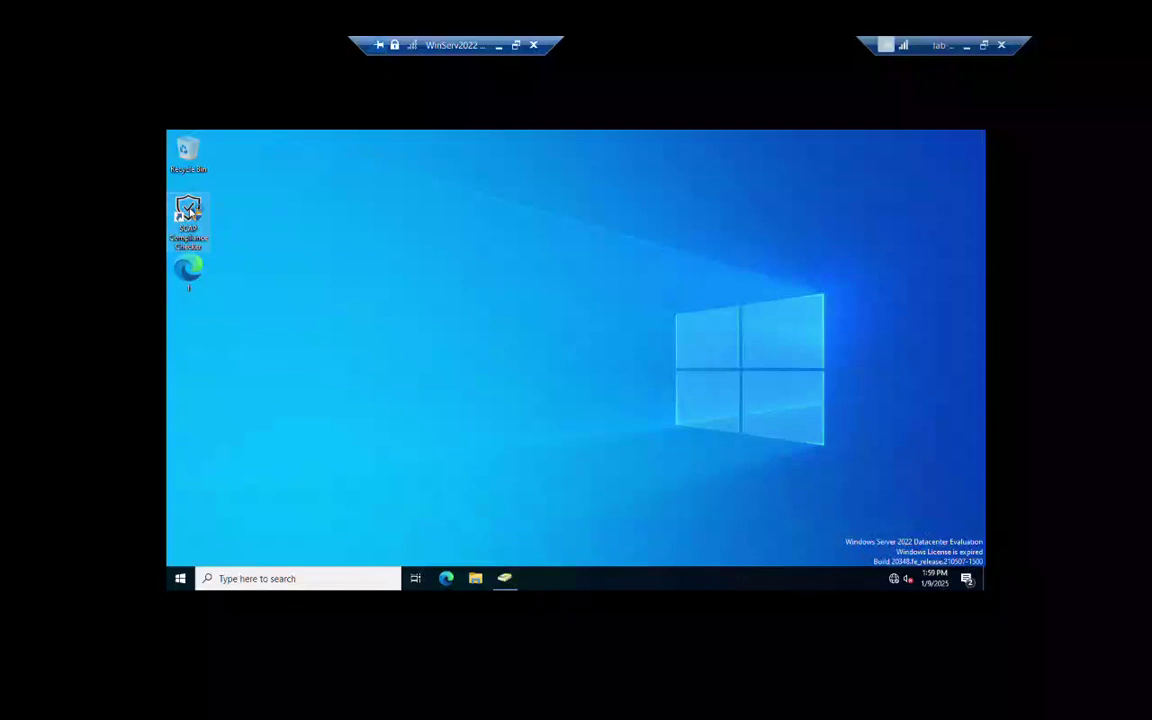
double_click(190, 212)
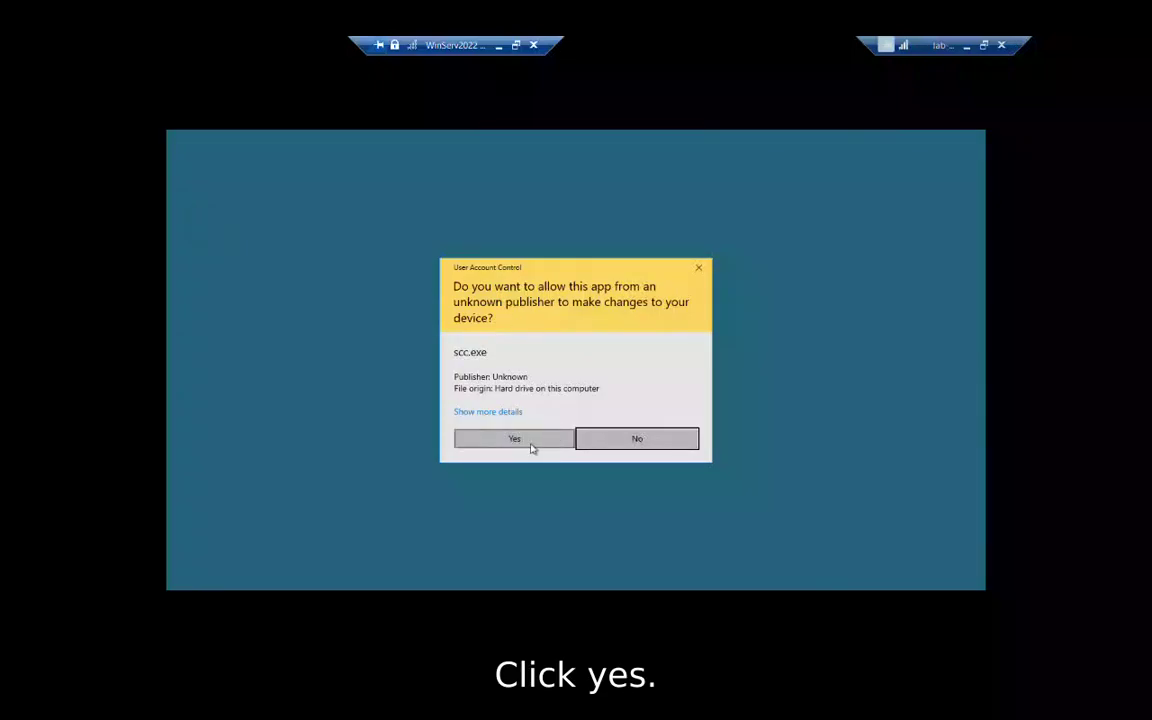
left_click(530, 447)
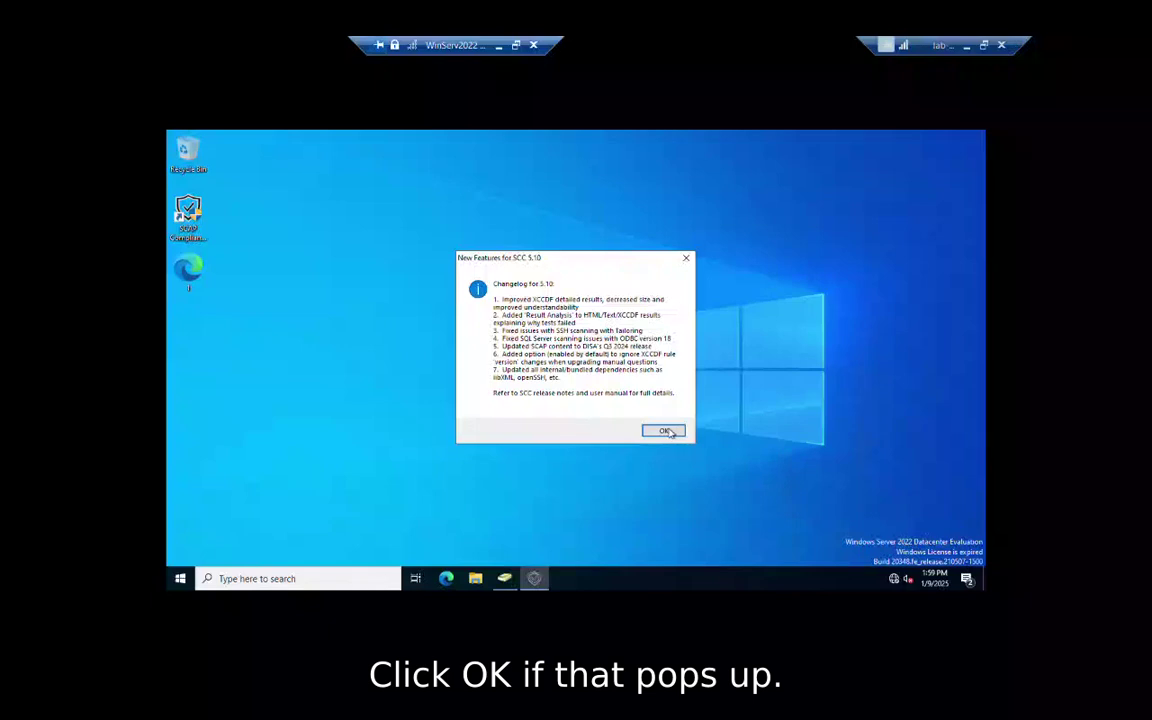
left_click(665, 431)
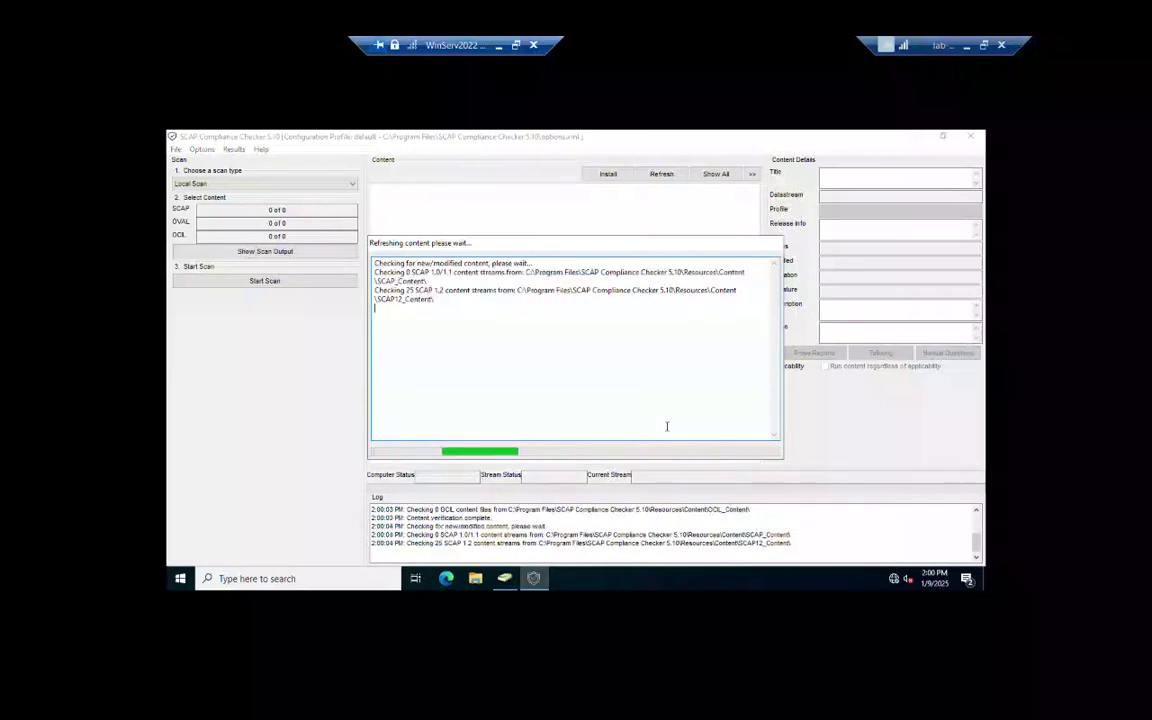
Step: Start a local scan with all SCAP content enabled, continuing past the unanswered manual questions warning
left_click(310, 259)
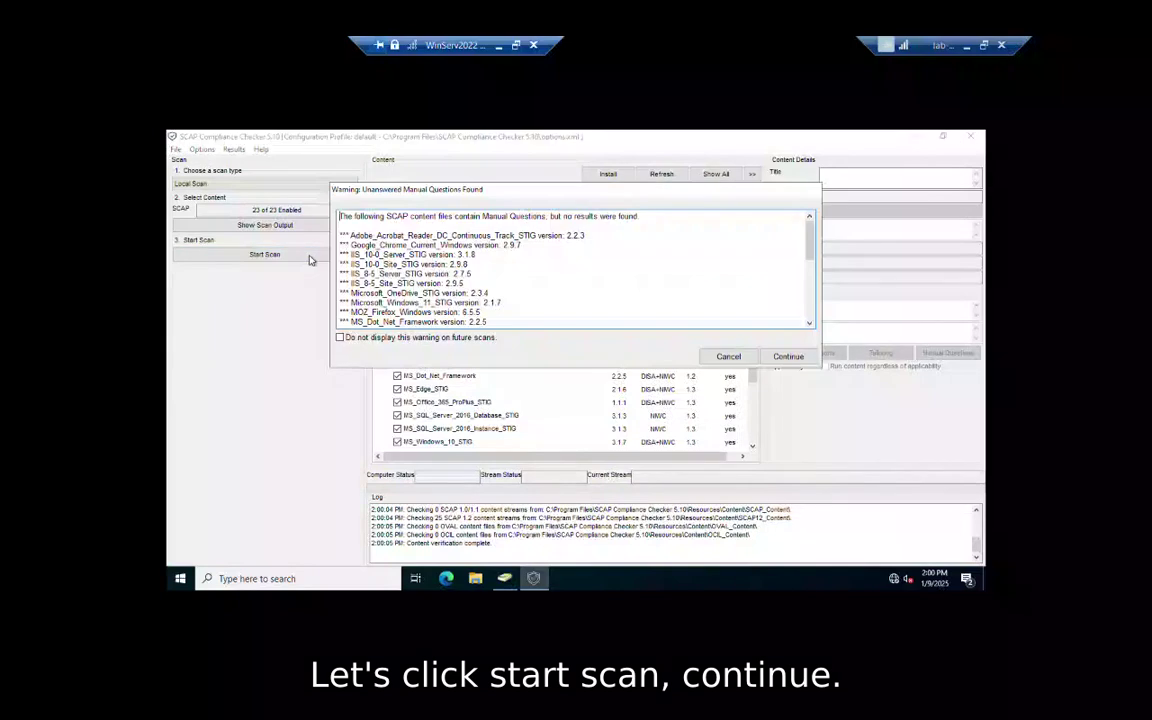
left_click(786, 358)
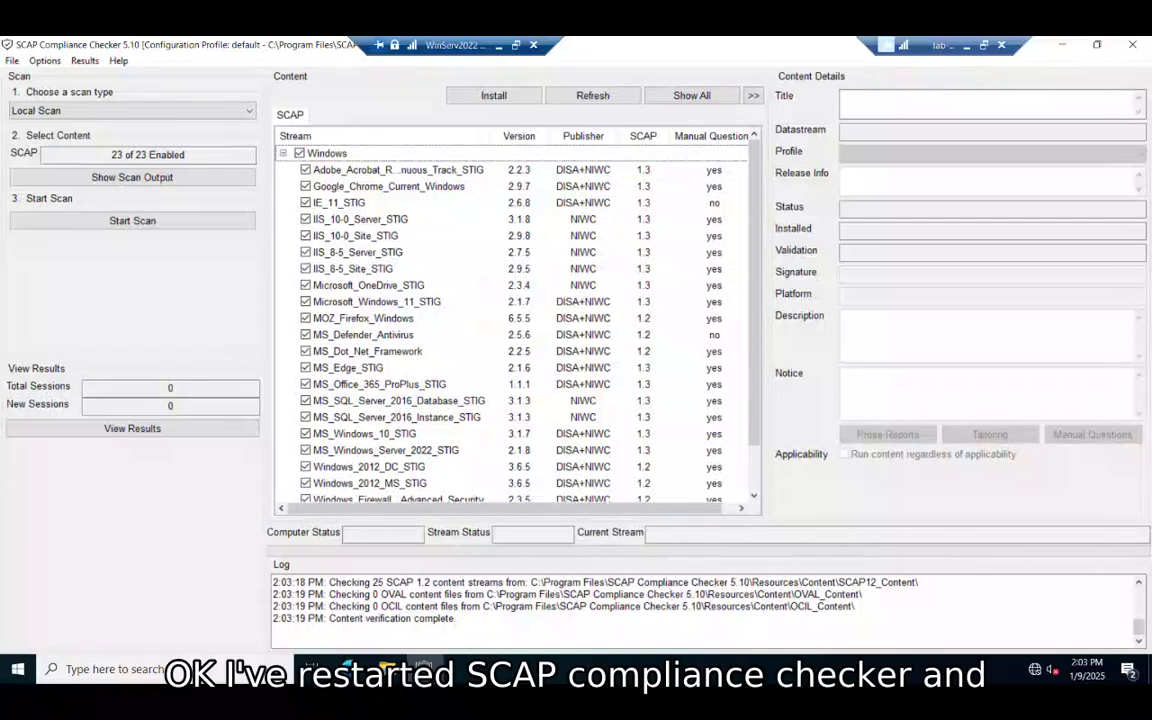
left_click(199, 222)
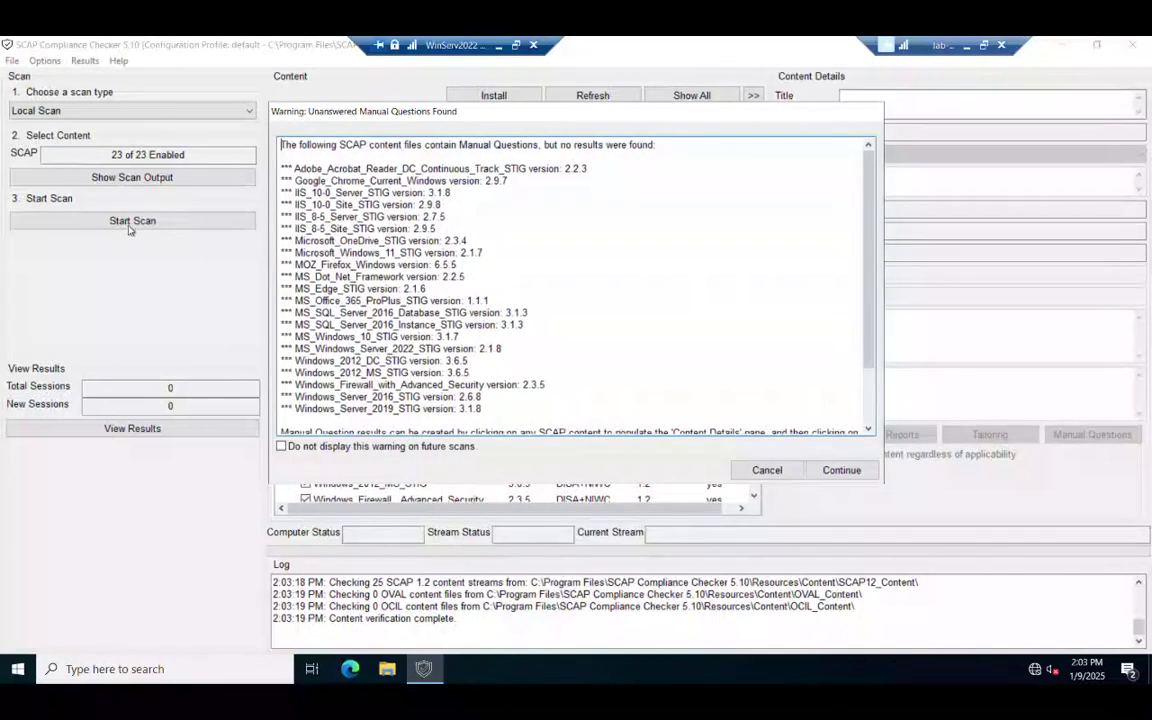
left_click(838, 472)
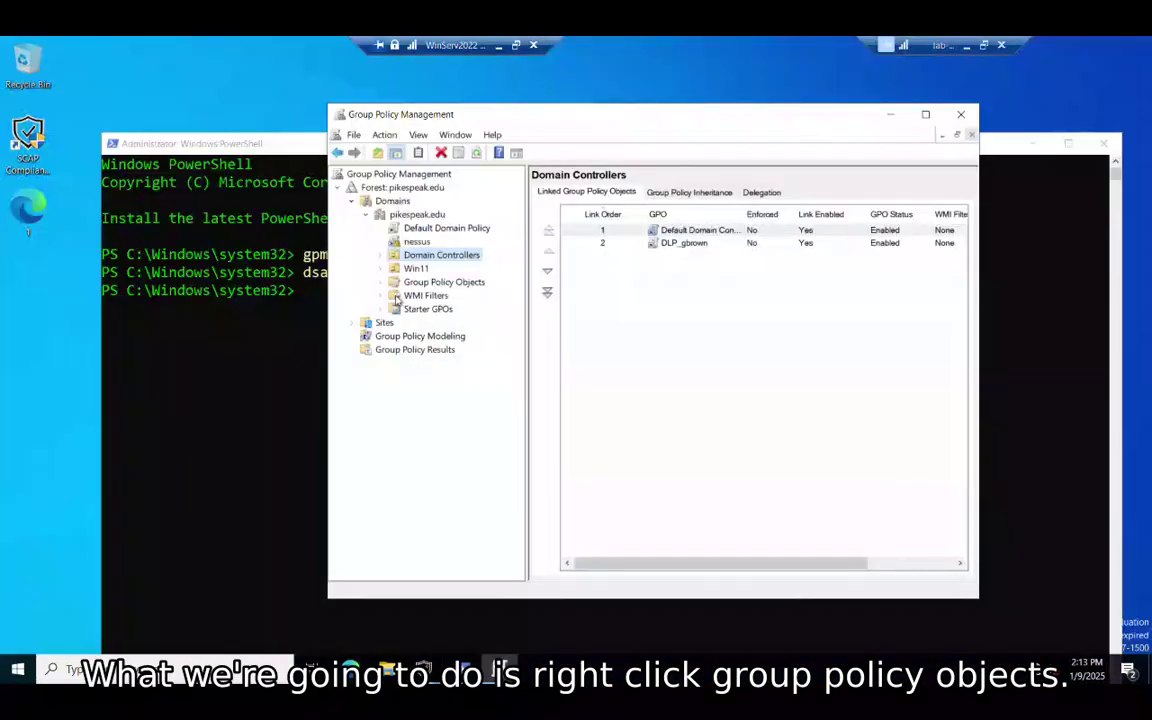
Step: Create a new Group Policy Object in pikespeak.edu named "SCAP_" followed by the student's first initial and last name
left_click(383, 283)
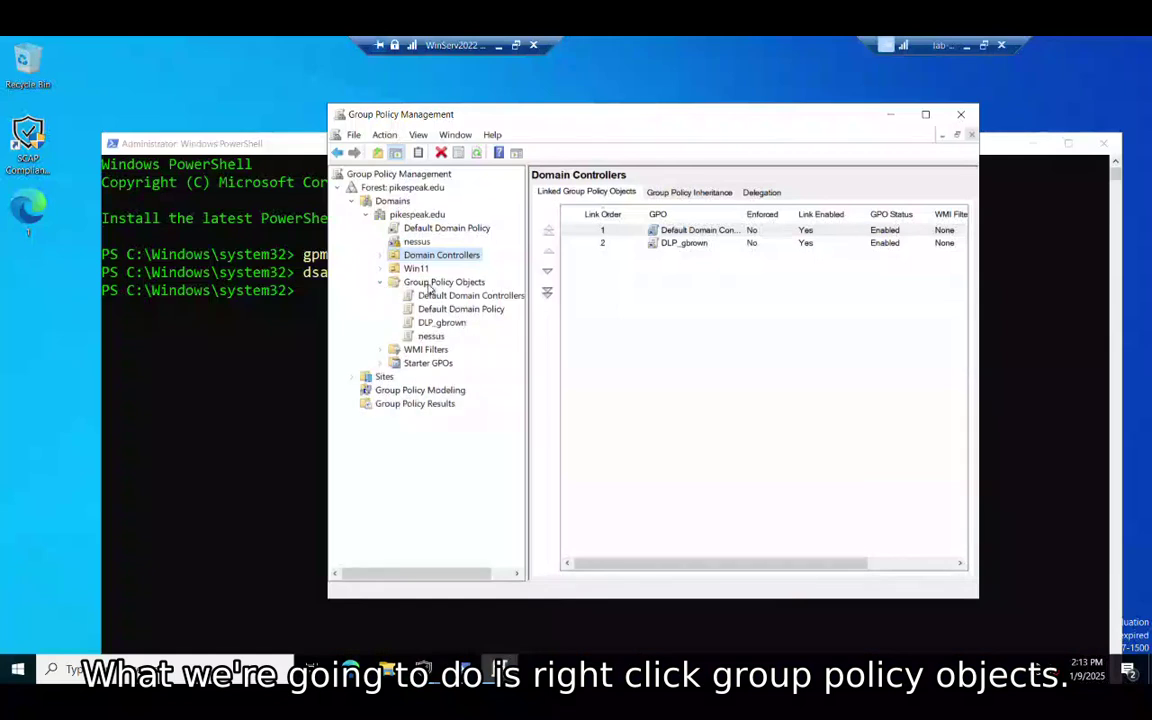
left_click(430, 286)
right_click(430, 287)
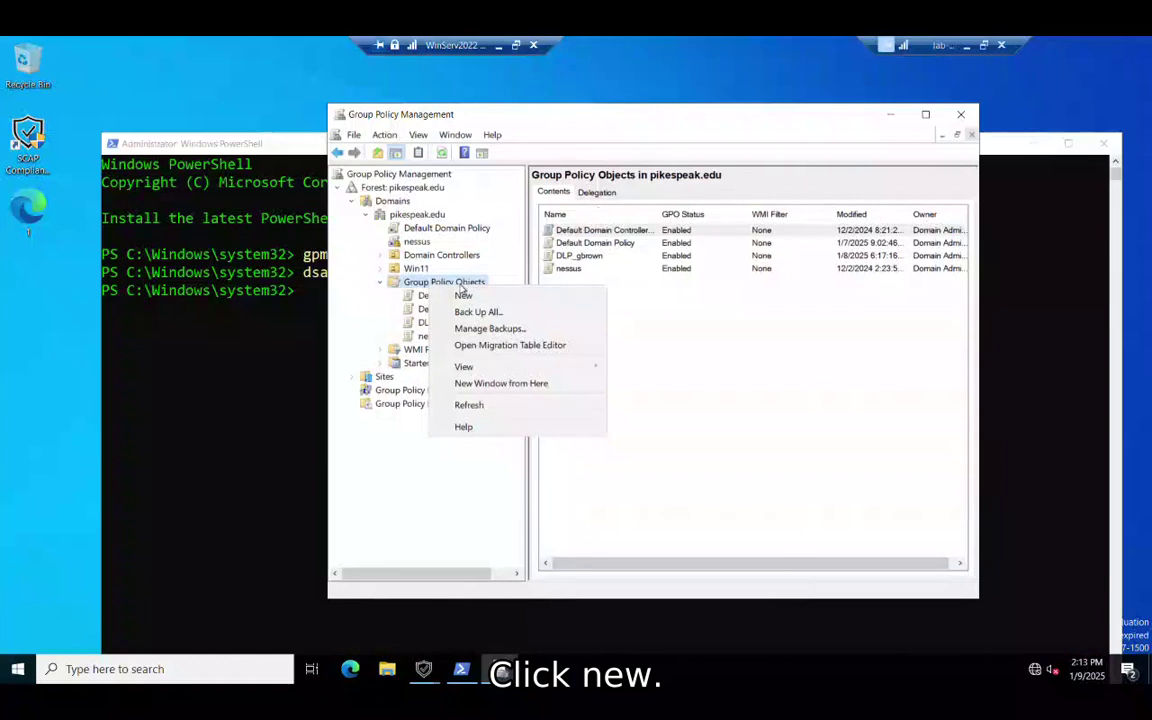
left_click(463, 296)
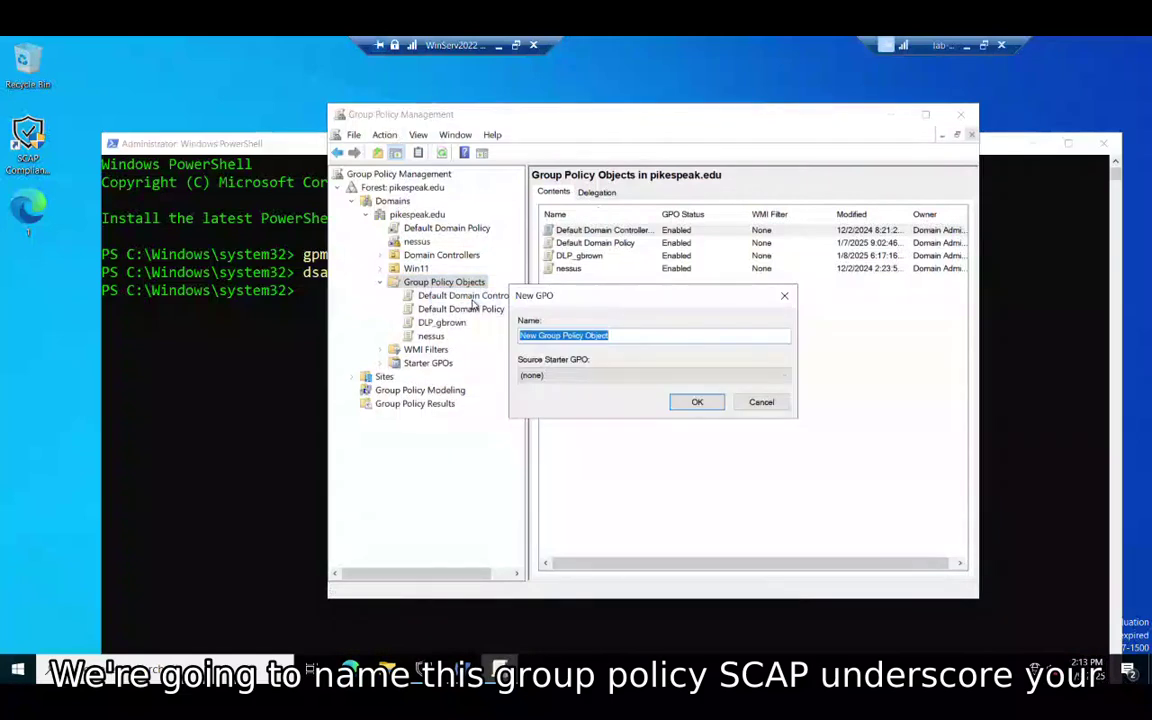
type("SCA")
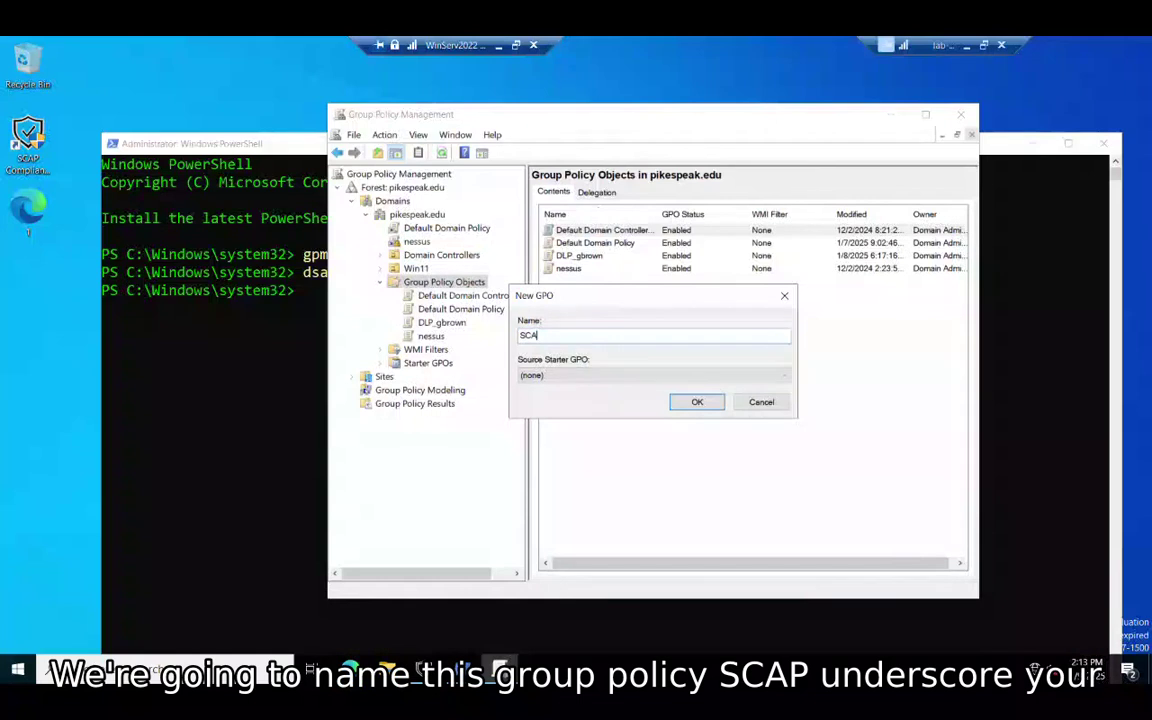
type("P_")
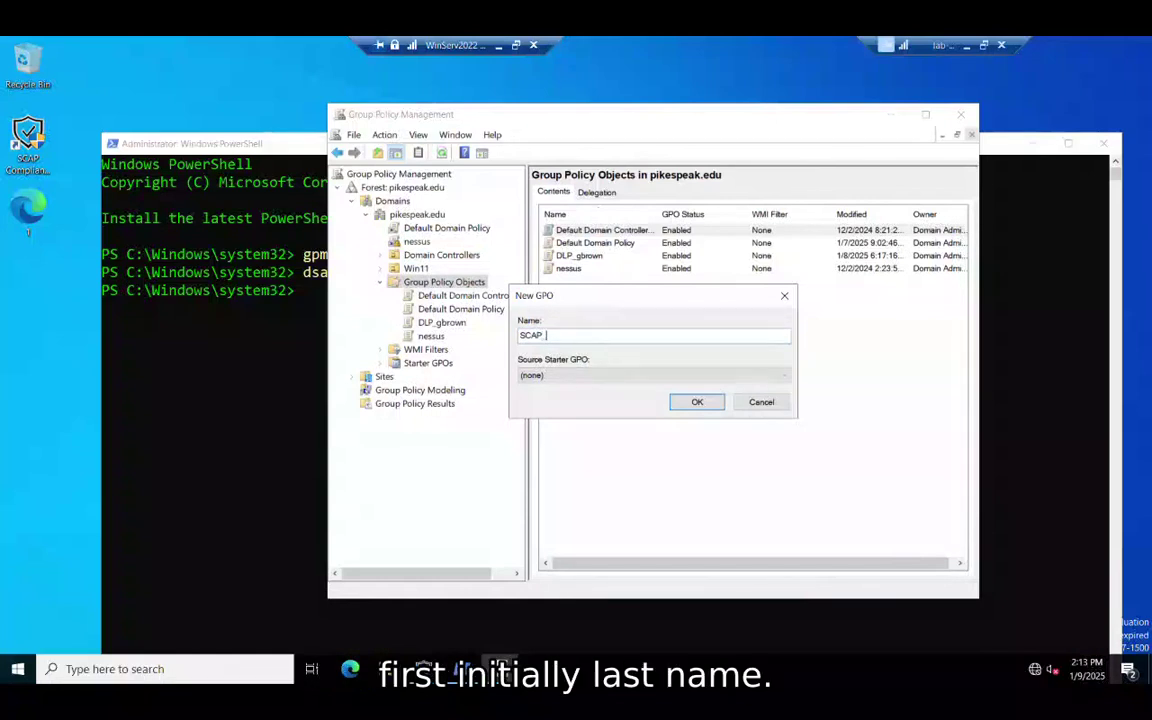
type("gbrown")
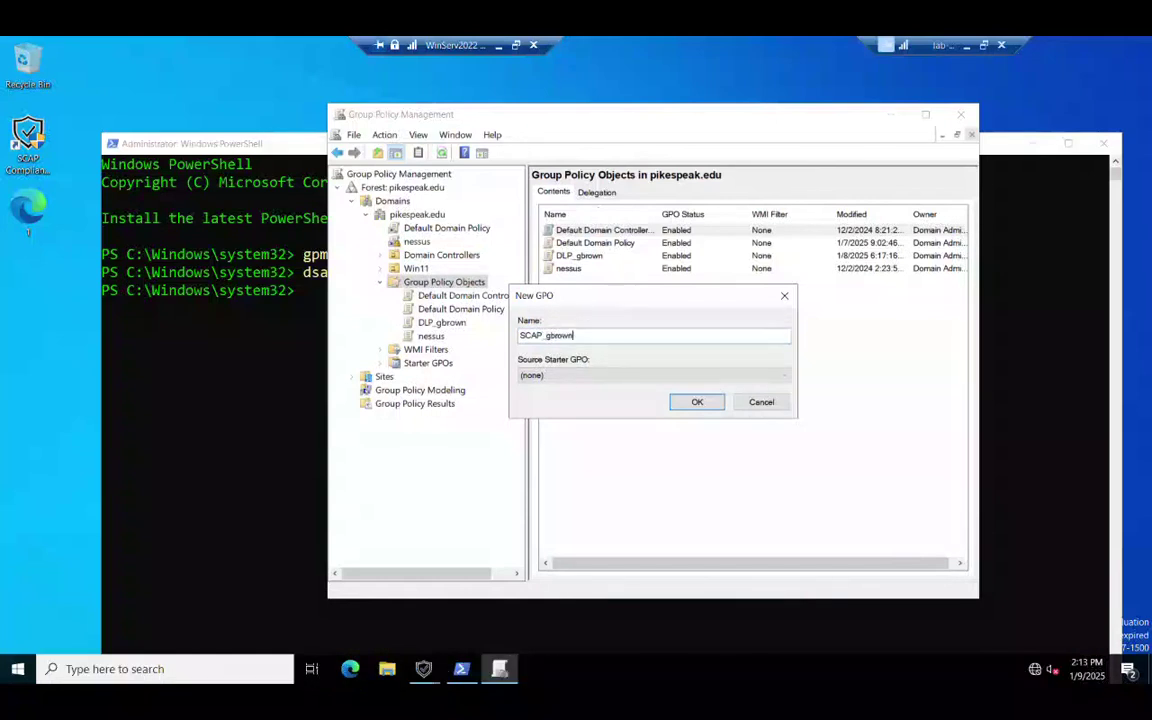
left_click(709, 405)
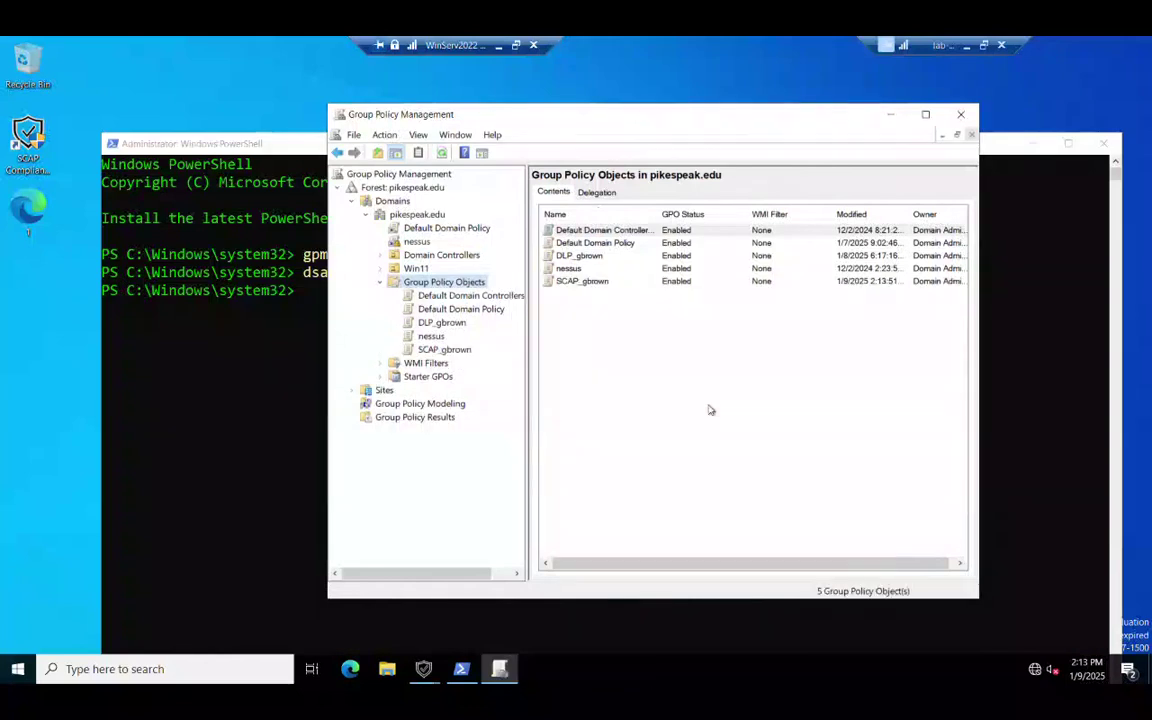
Step: Open the new SCAP Group Policy Object for editing
left_click(448, 351)
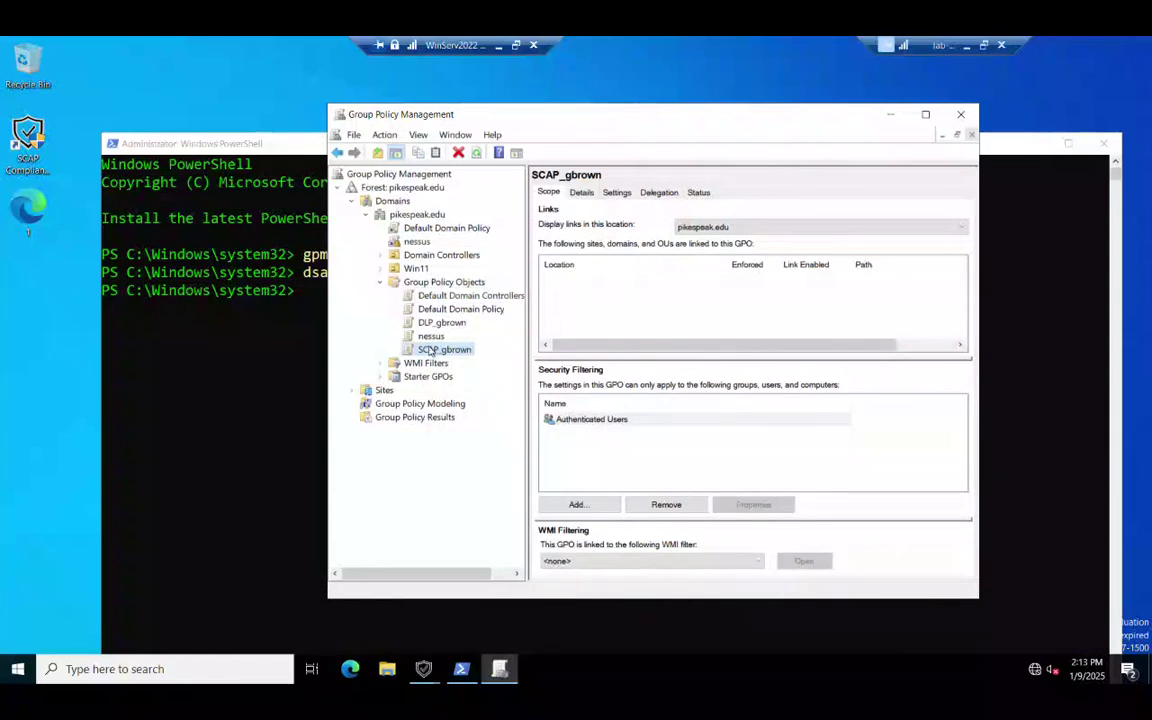
right_click(428, 348)
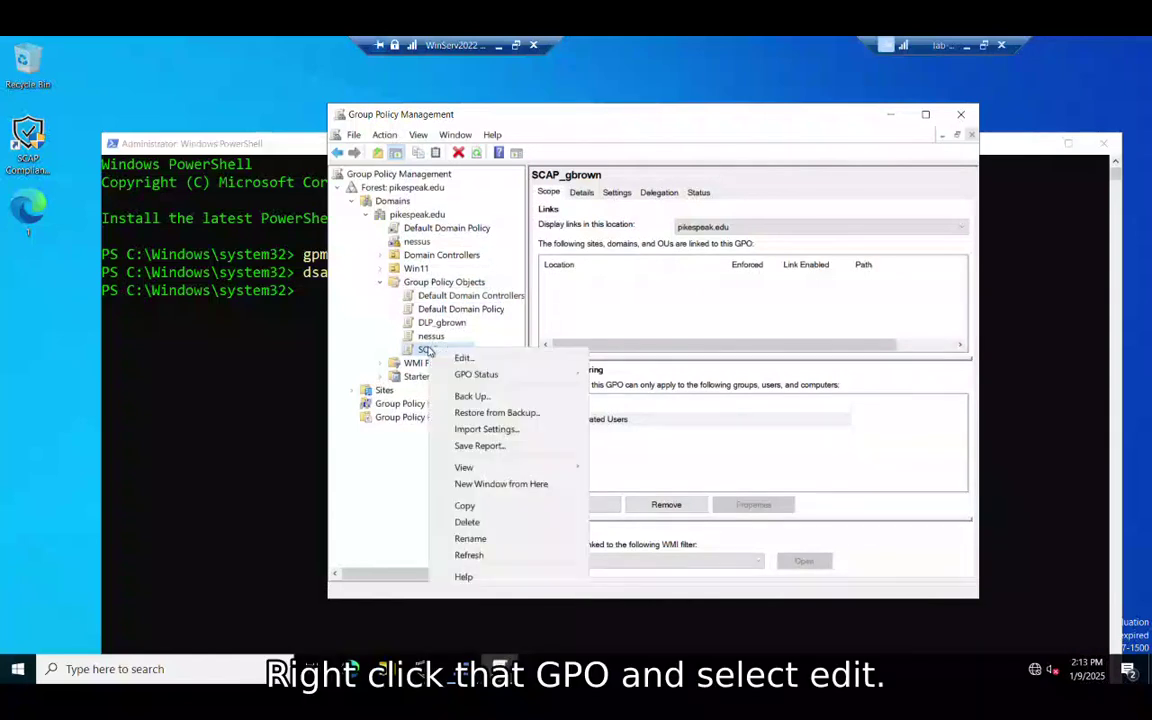
left_click(463, 360)
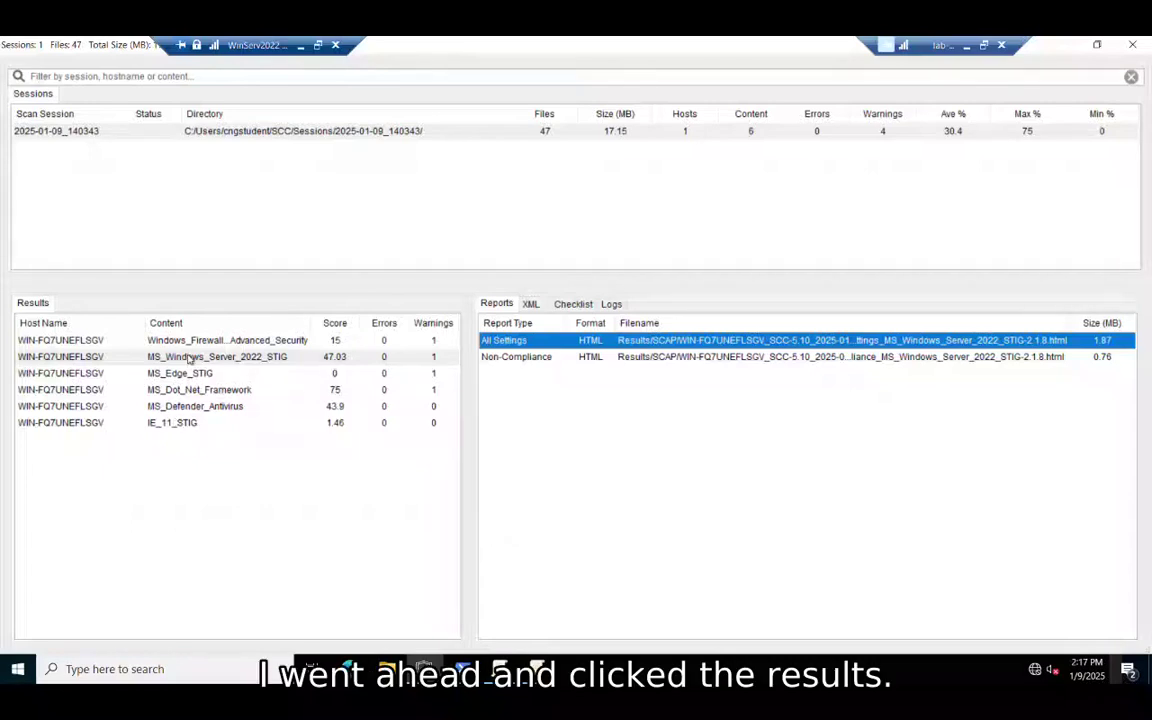
Step: Reopen the scan results and open the All Settings report for MS_Windows_Server_2022_STIG
left_click(1134, 46)
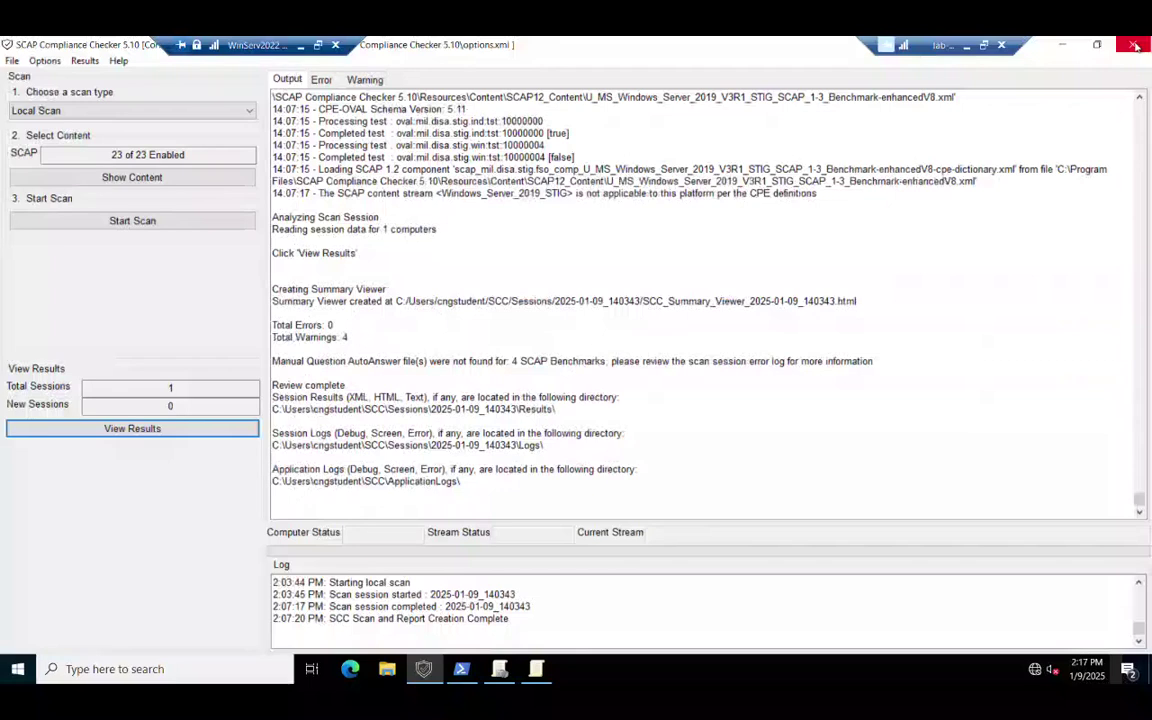
left_click(139, 430)
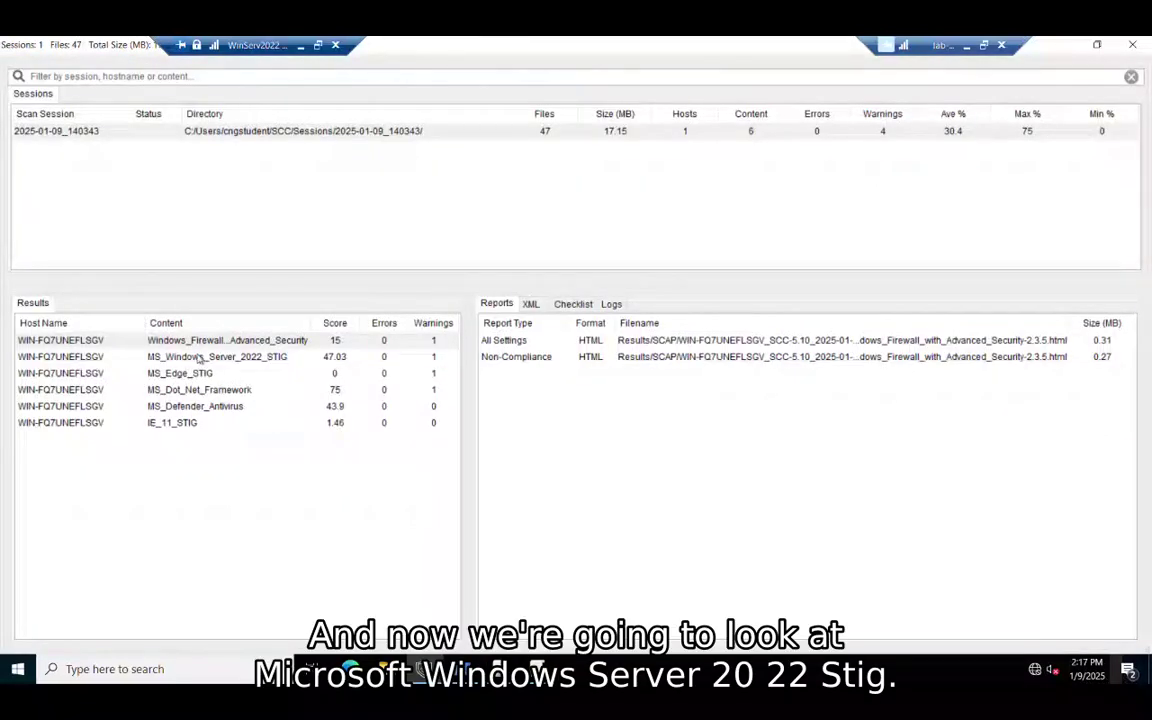
left_click(199, 359)
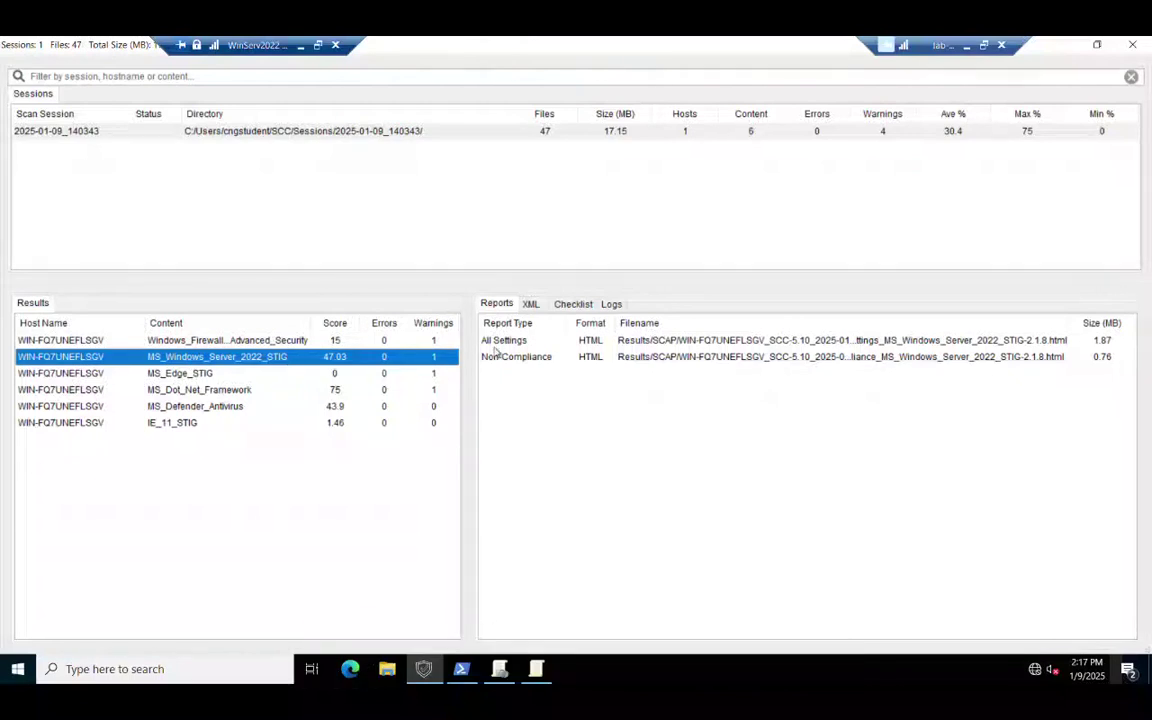
double_click(530, 341)
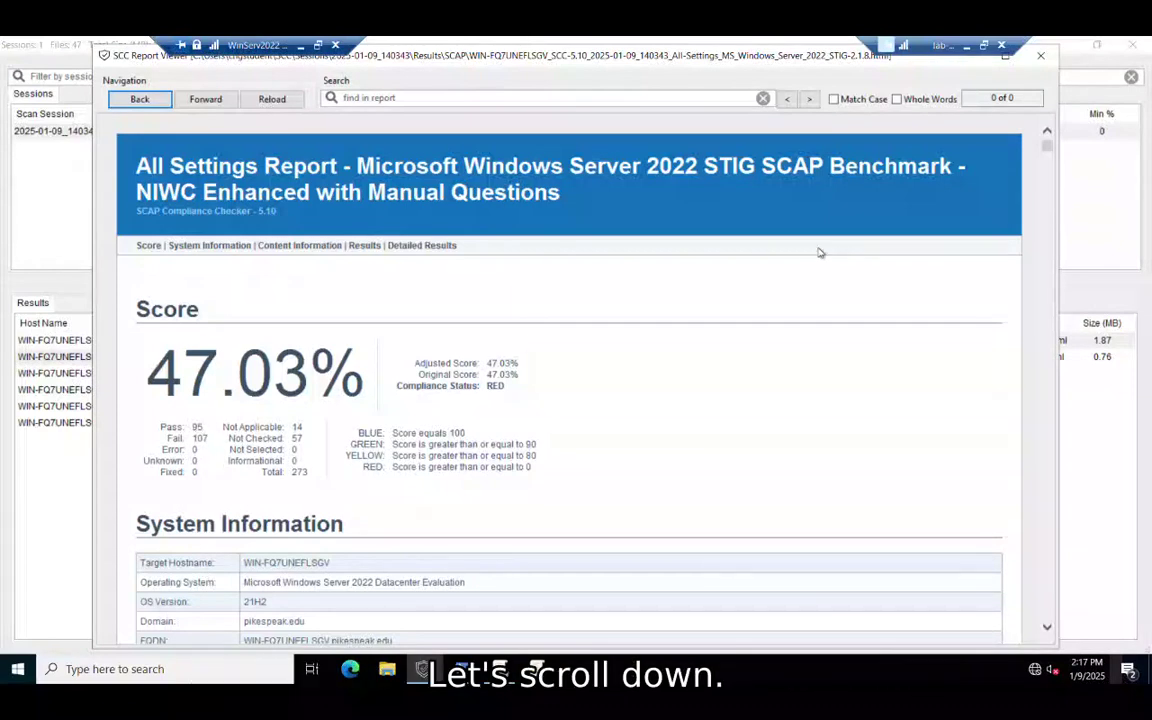
Step: Look through the All Settings report for the high severity (CAT I) automated checks
left_click(1047, 146)
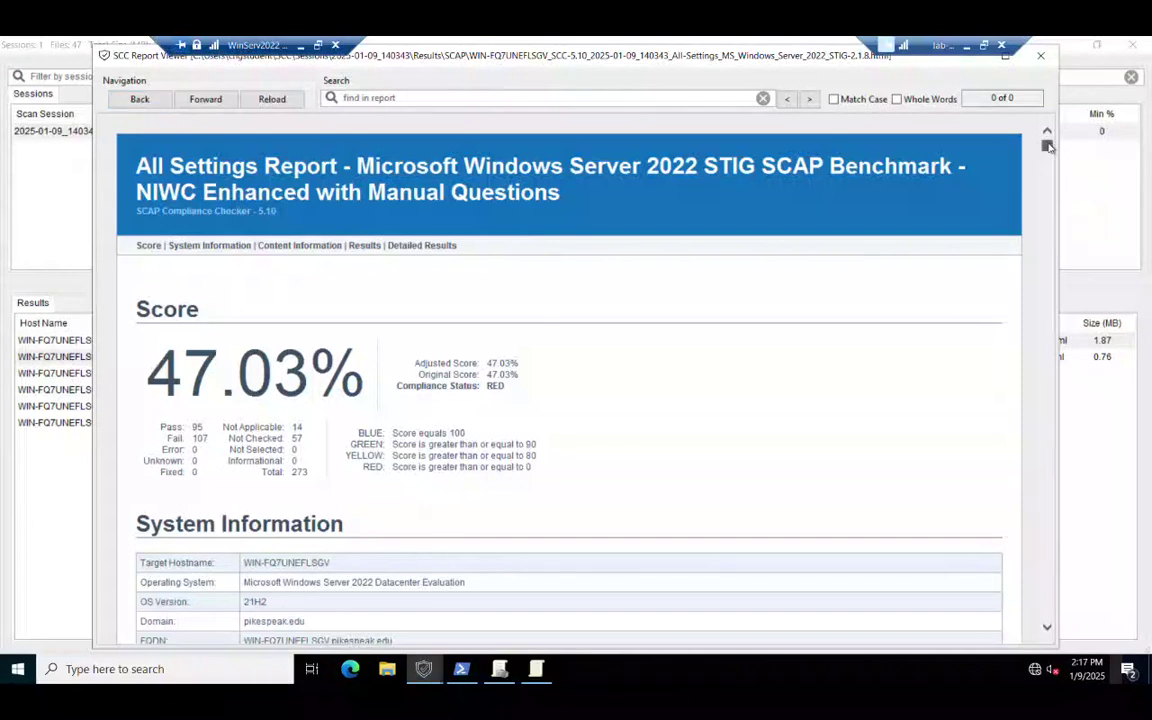
mouse_move(1047, 146)
left_mouse_down()
mouse_move(1048, 157)
mouse_move(1048, 145)
left_mouse_up()
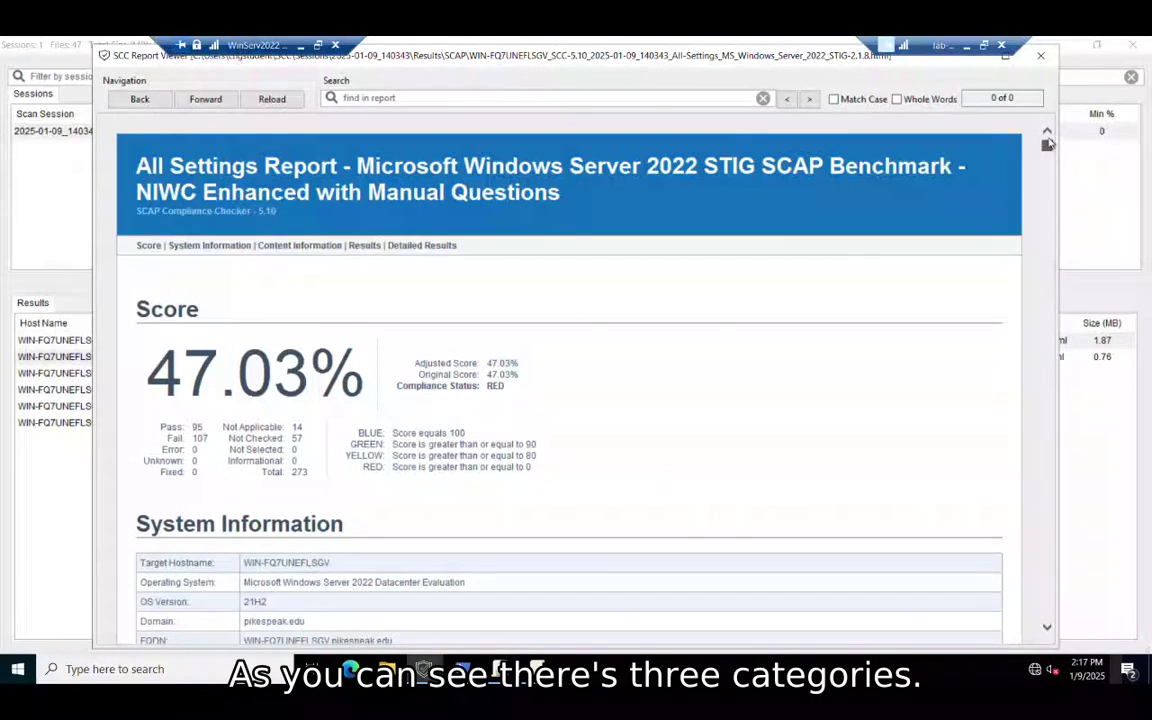
scroll(1048, 146, "down", 2)
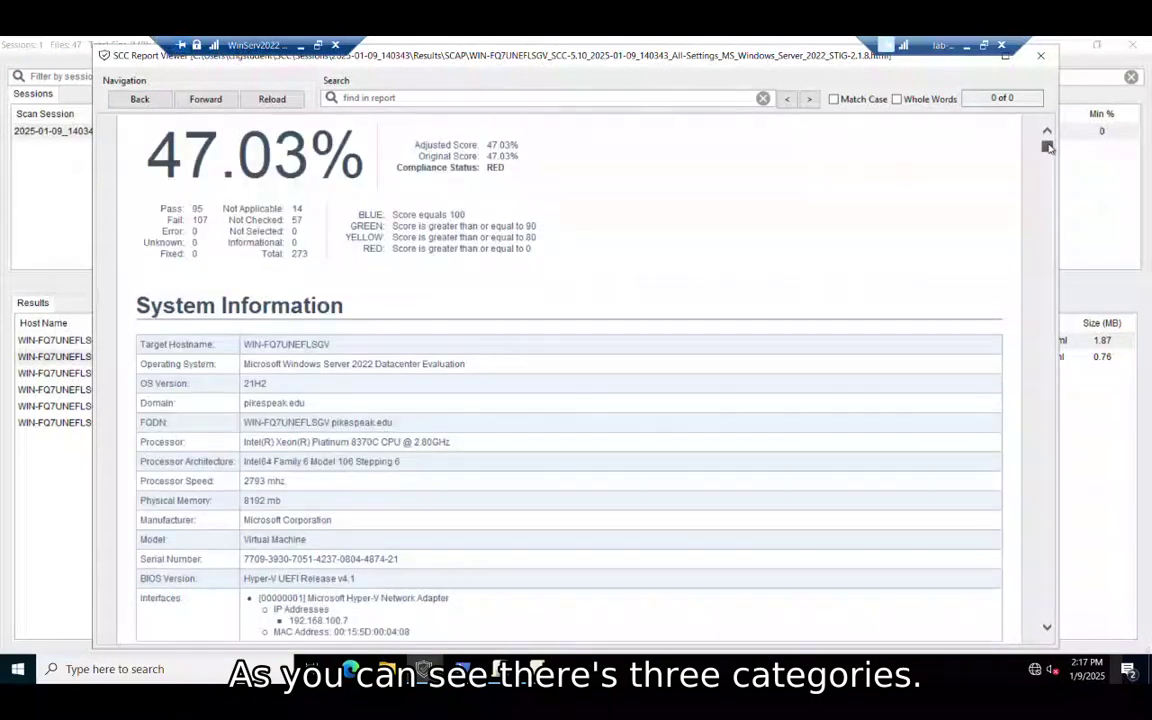
scroll(1048, 146, "up", 2)
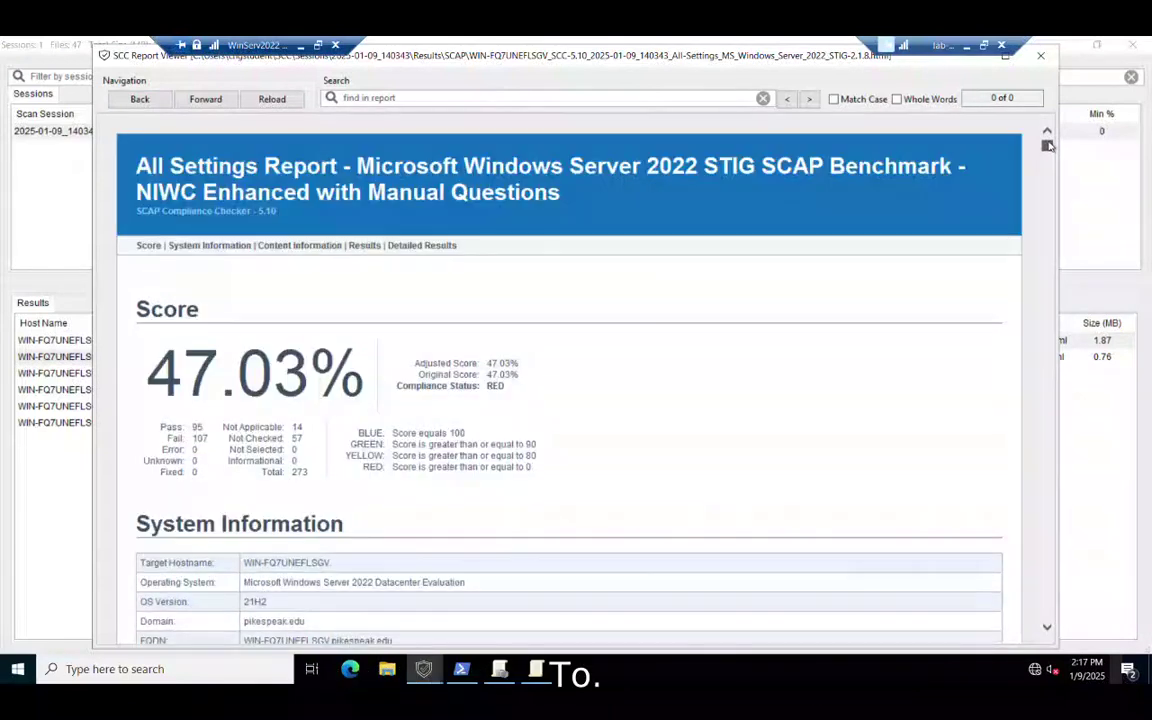
scroll(1047, 628, "down", 3)
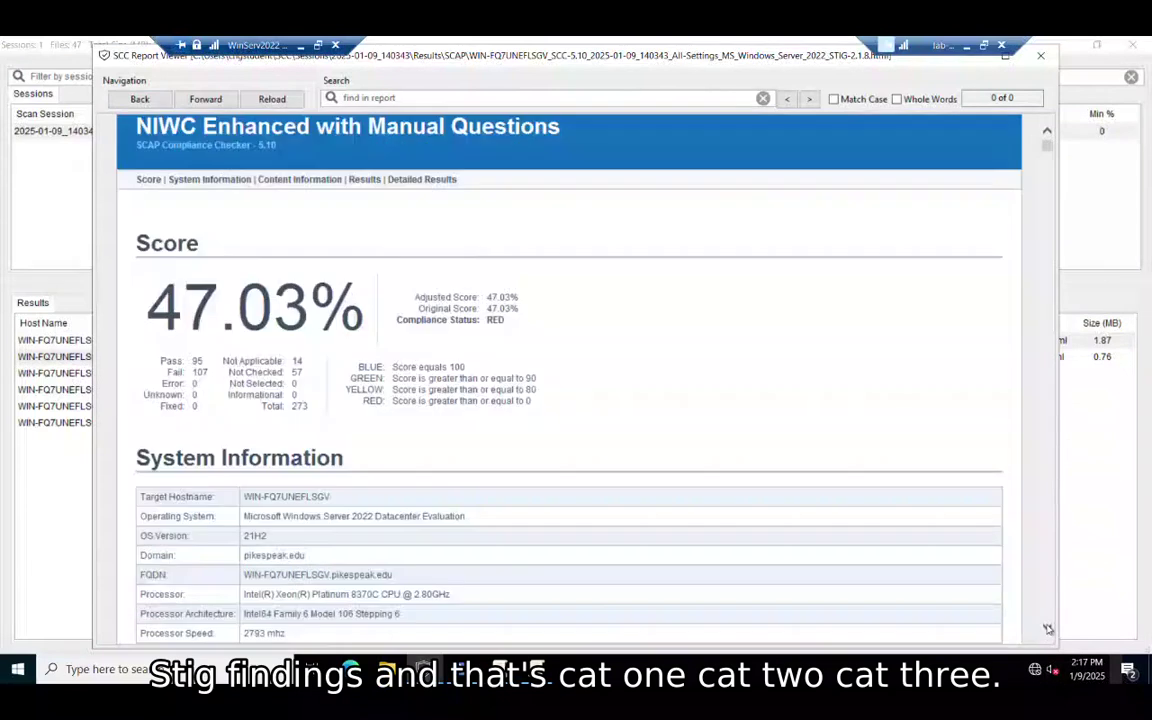
scroll(1047, 628, "down", 4)
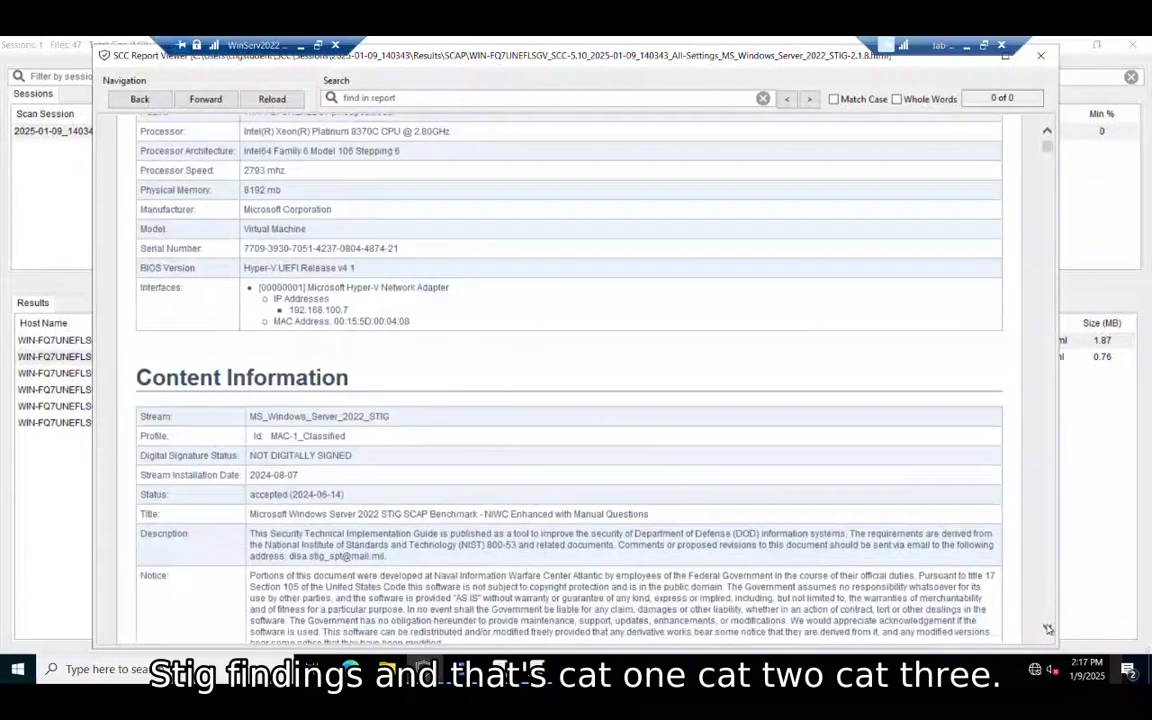
scroll(1047, 628, "down", 10)
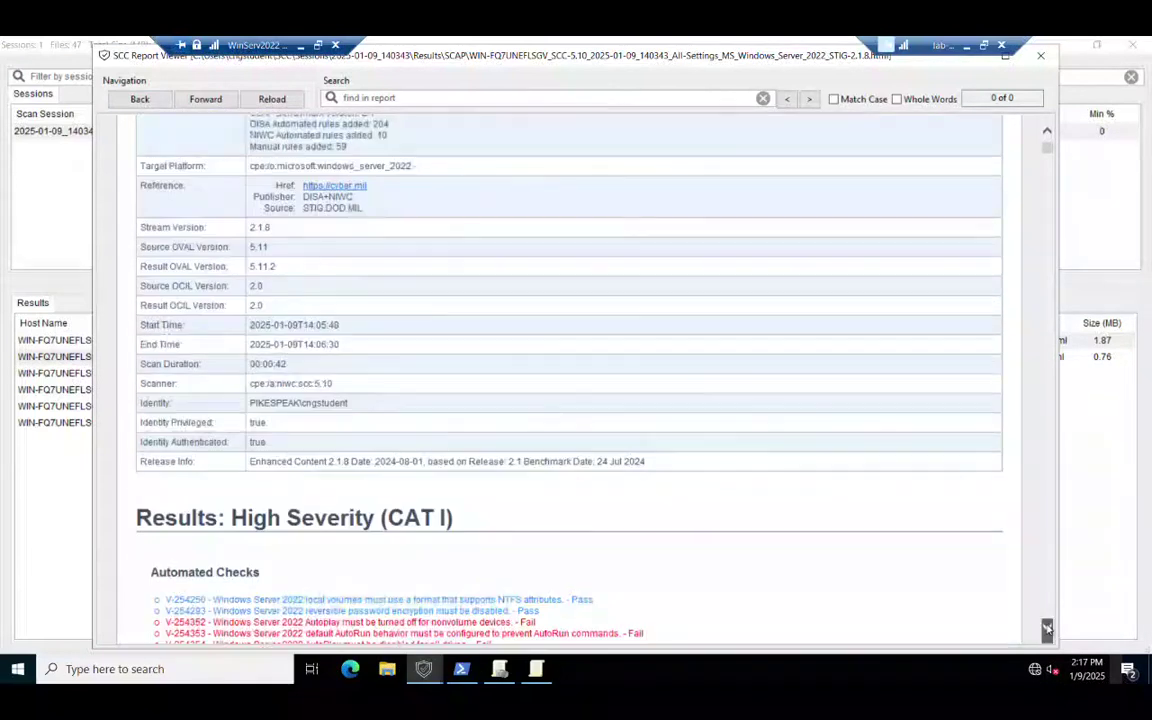
scroll(986, 385, "down", 4)
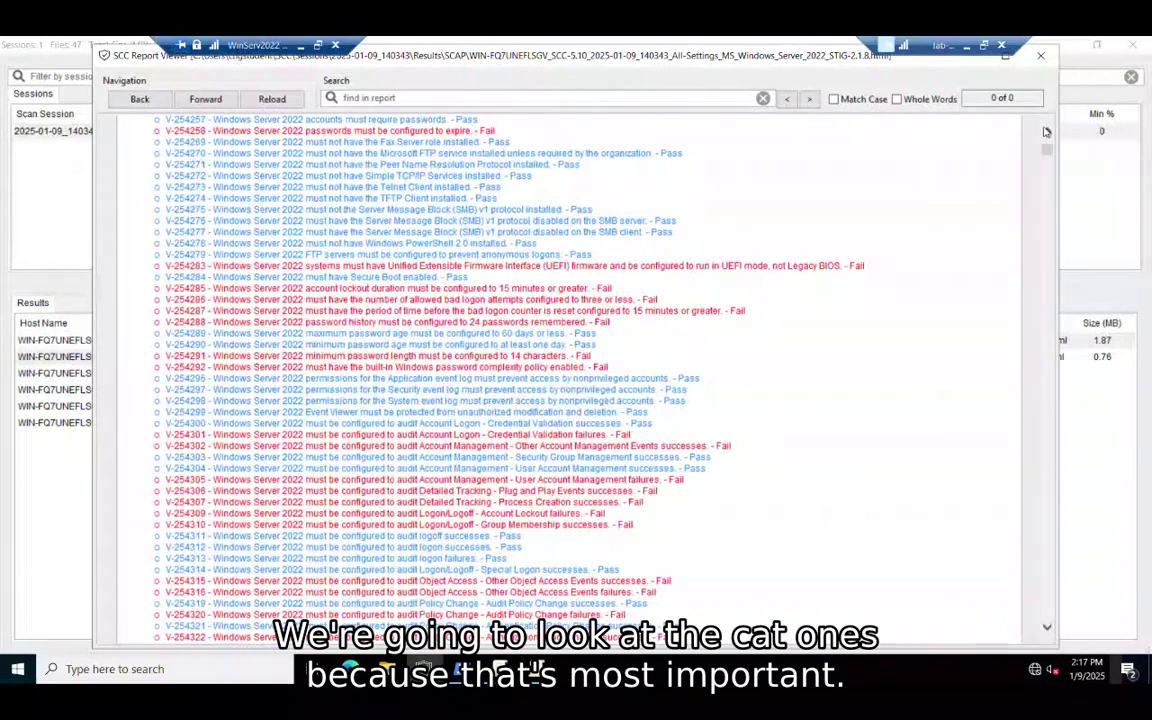
scroll(1048, 135, "up", 3)
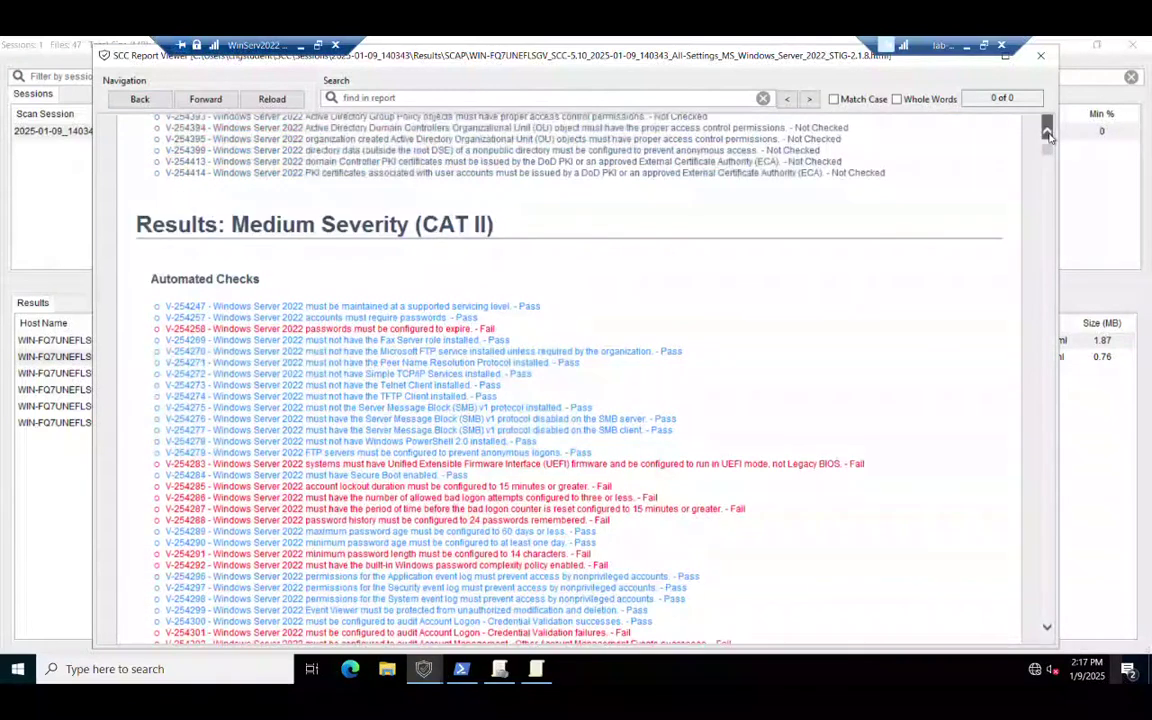
scroll(1048, 135, "up", 2)
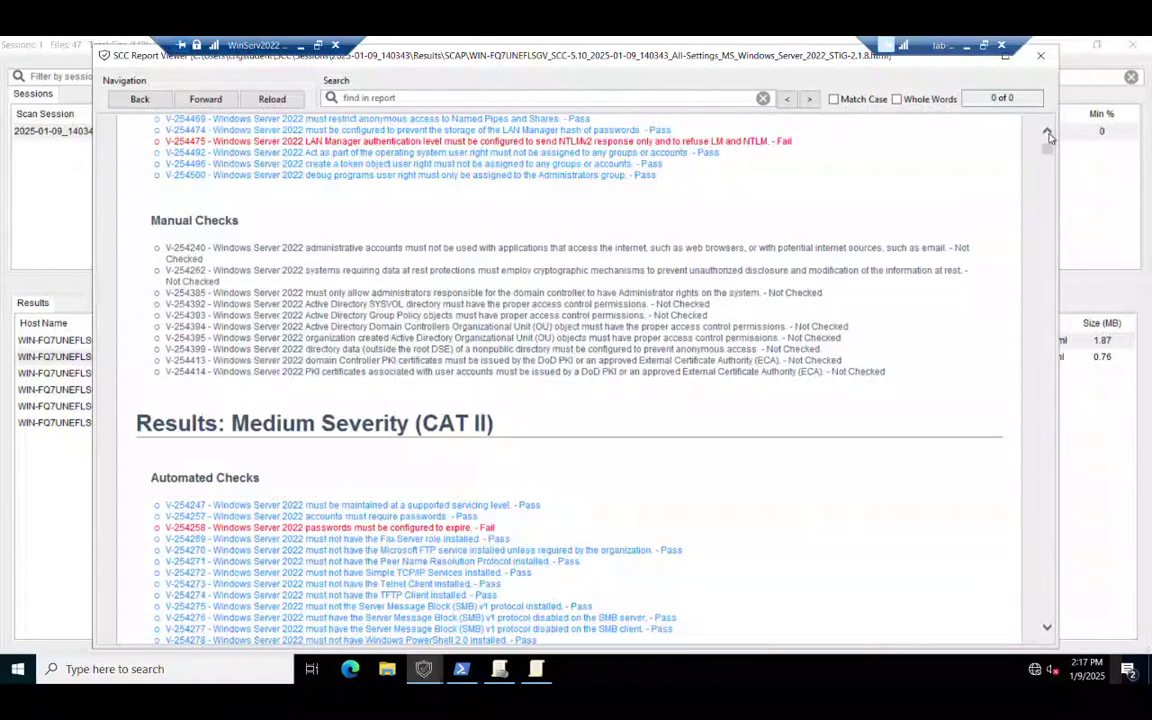
scroll(1048, 135, "up", 1)
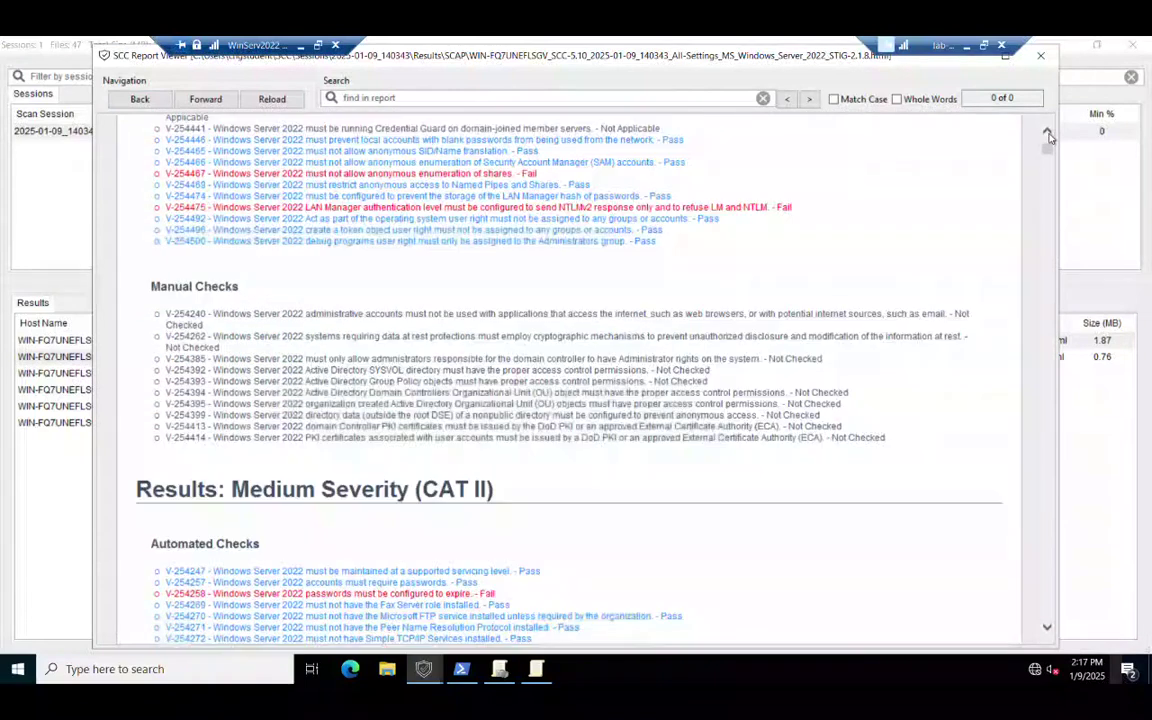
scroll(1048, 135, "up", 2)
scroll(1048, 135, "up", 2)
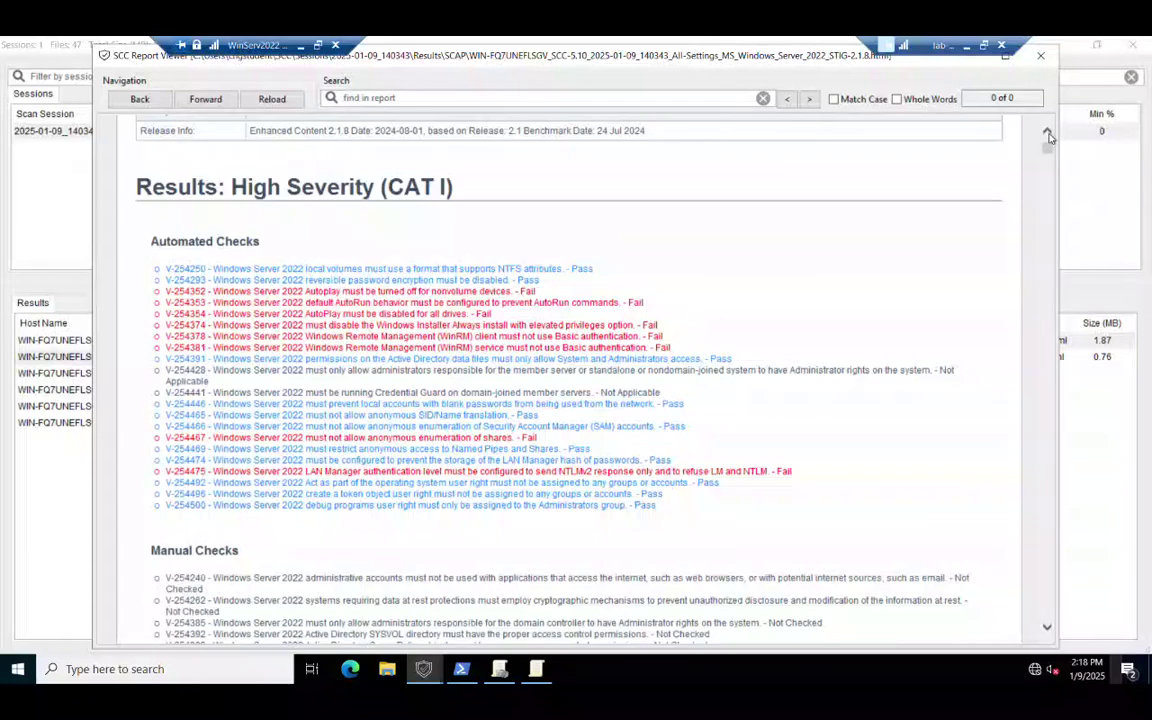
Step: Open the details of check V-254352 on Autoplay for nonvolume devices and shrink the report window to make room for the policy editor
left_click(422, 292)
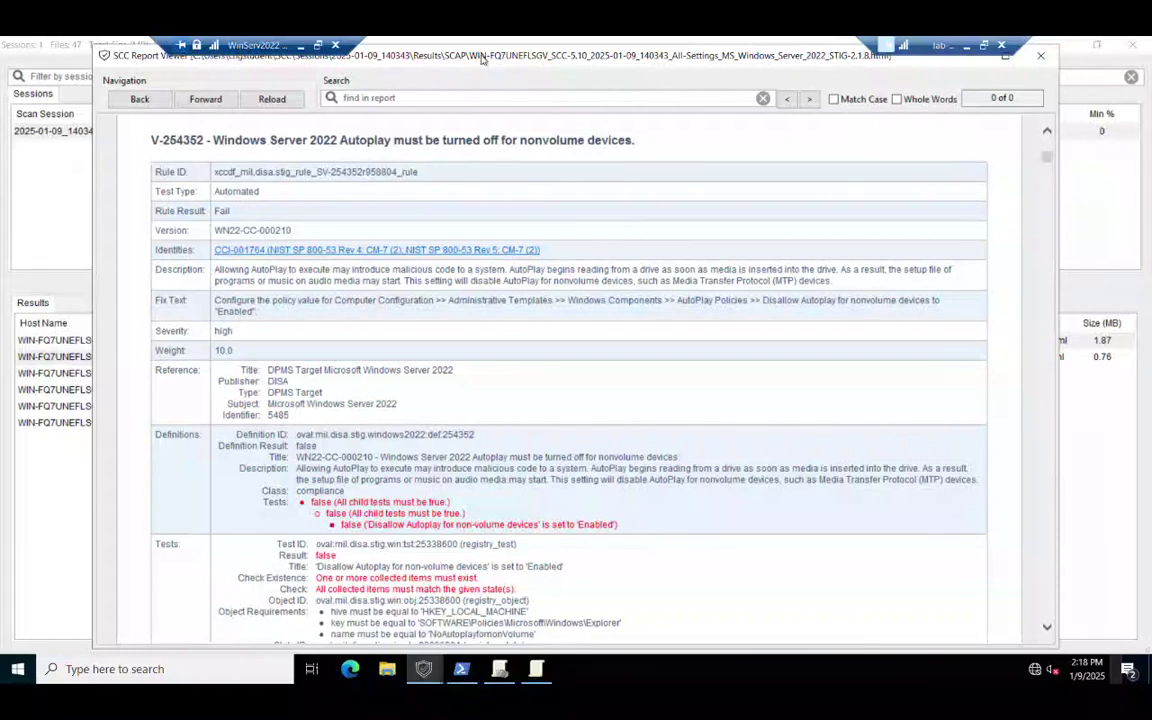
left_click_drag(486, 59, 622, 64)
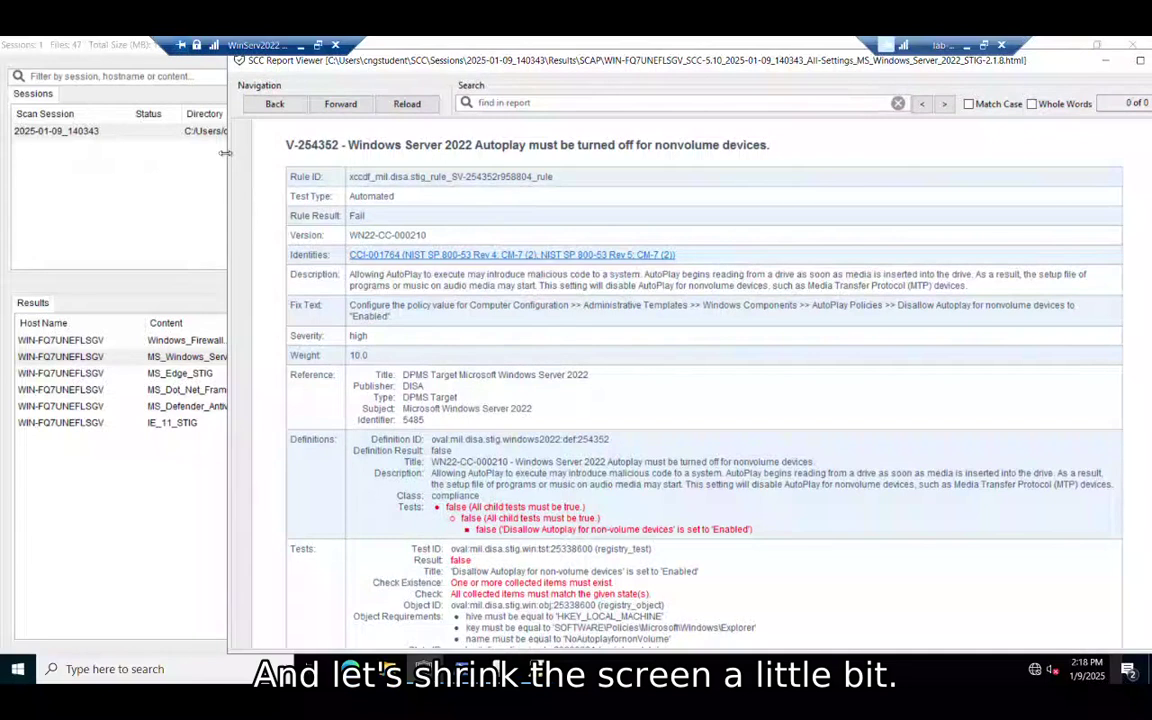
left_click_drag(226, 152, 461, 183)
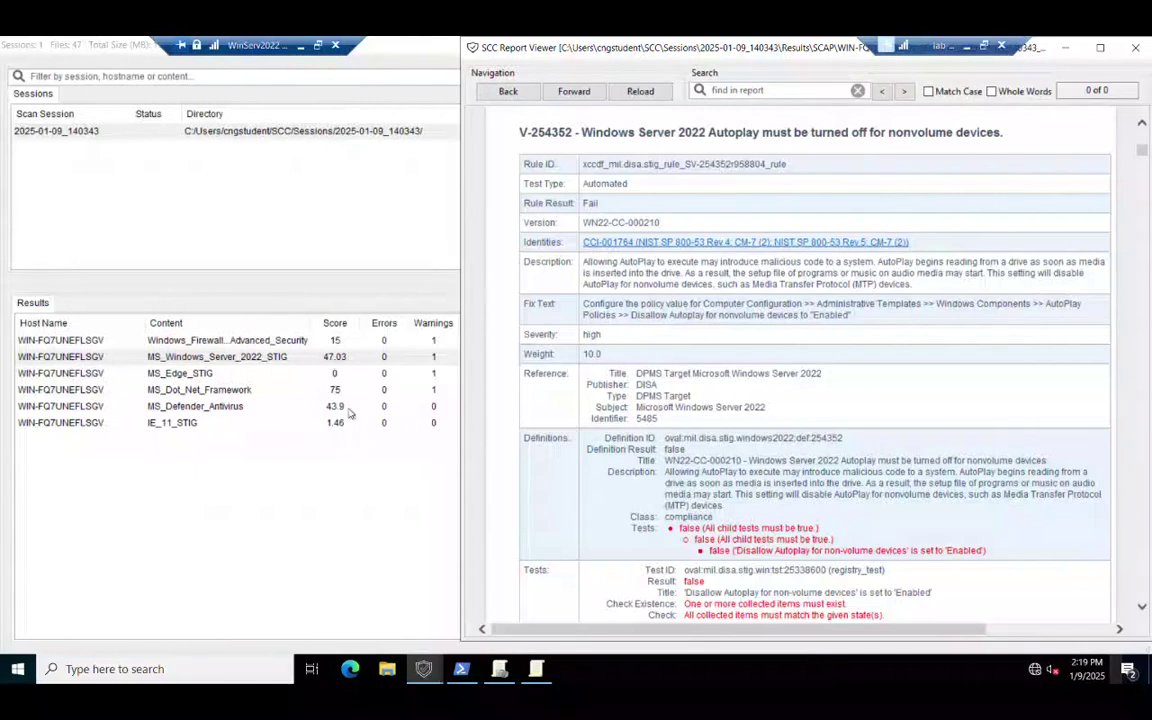
left_click(302, 422)
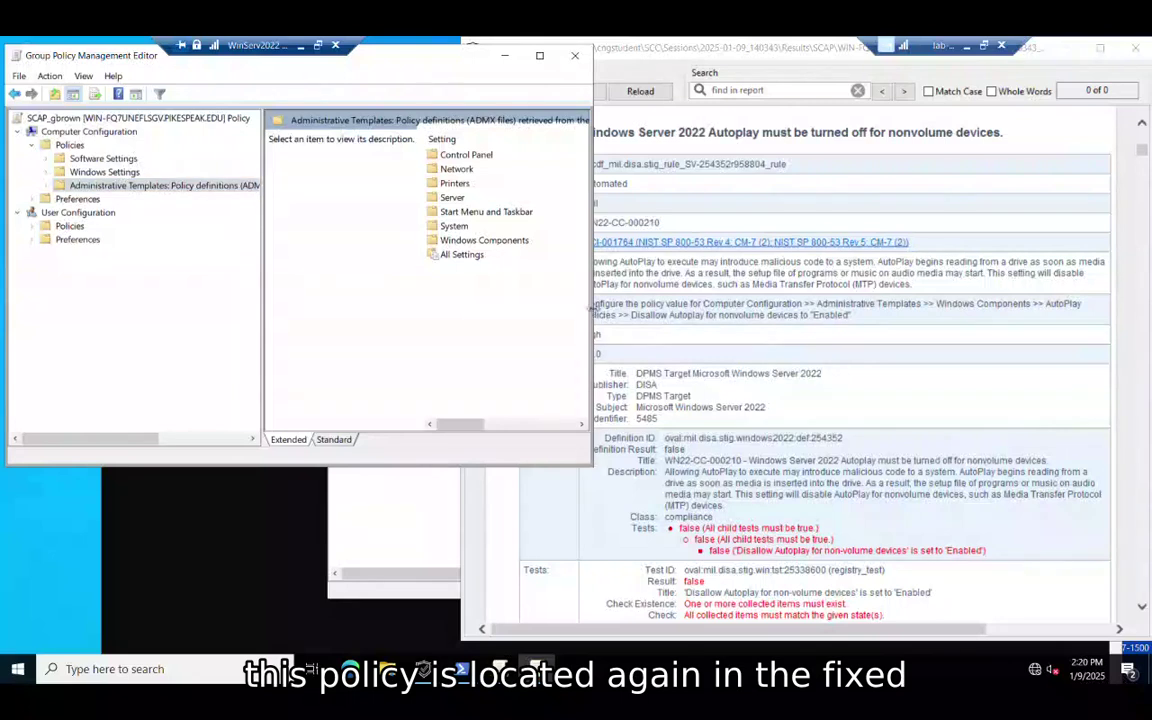
Step: Narrow the Group Policy Management Editor beside the report and open AutoPlay Policies under Computer Configuration's Administrative Templates, Windows Components
left_click_drag(591, 310, 509, 331)
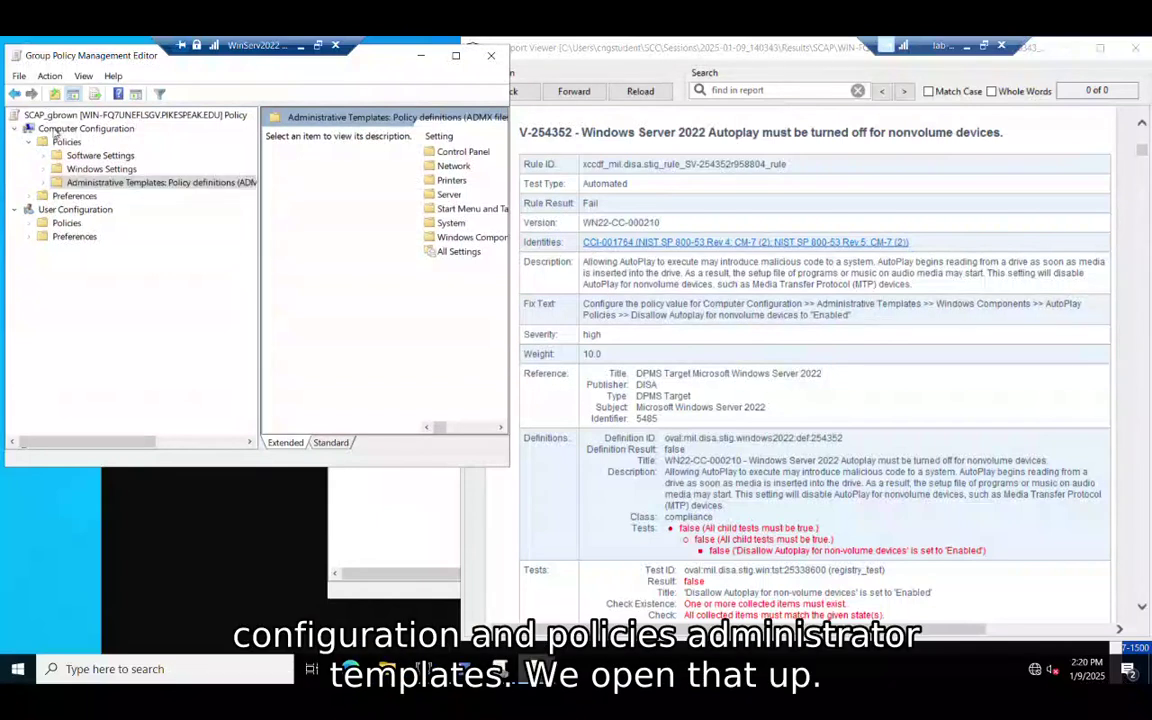
left_click(46, 182)
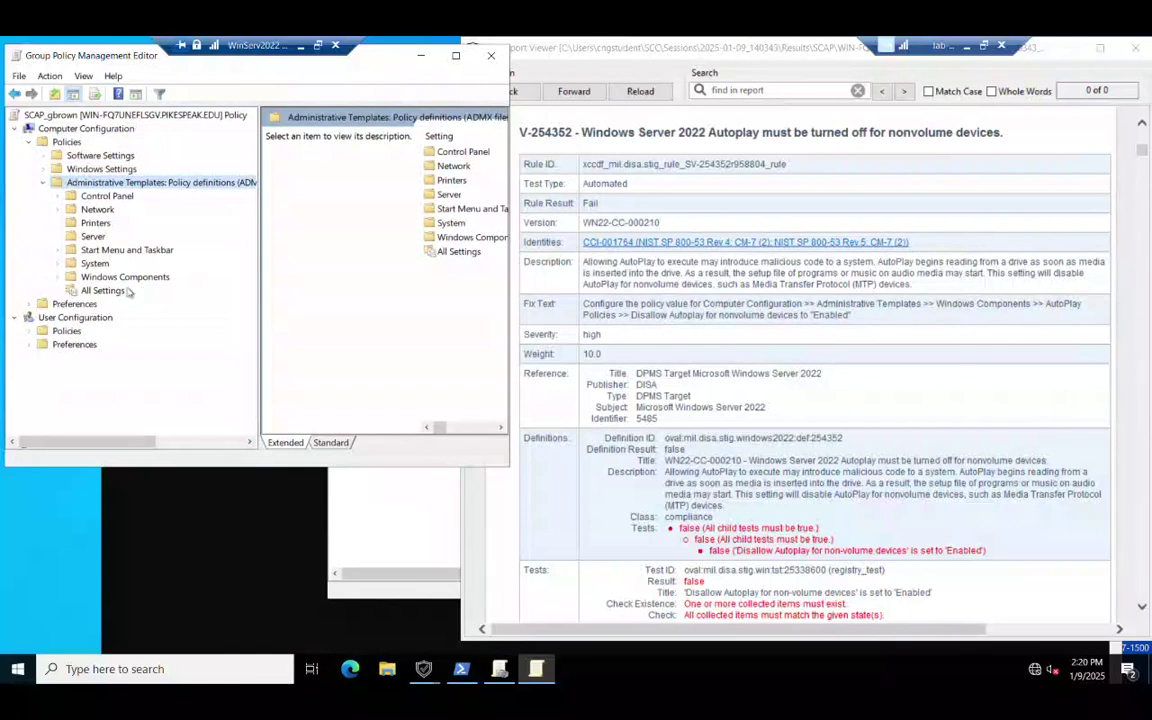
left_click(57, 277)
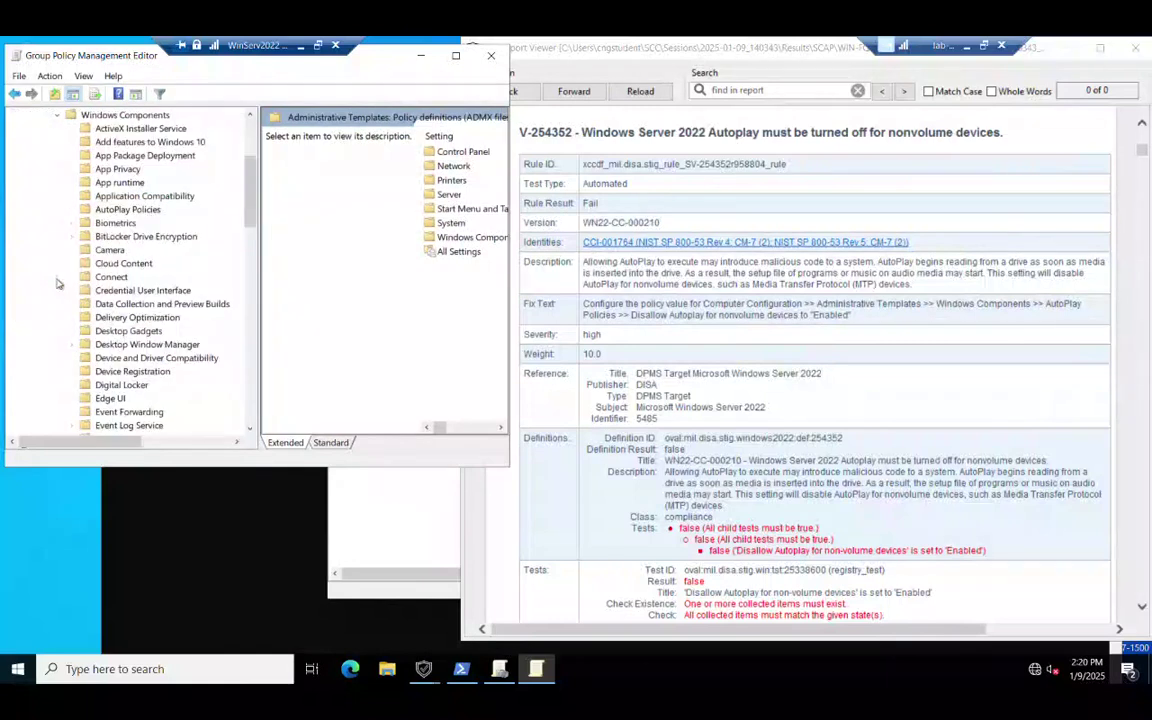
left_click(101, 213)
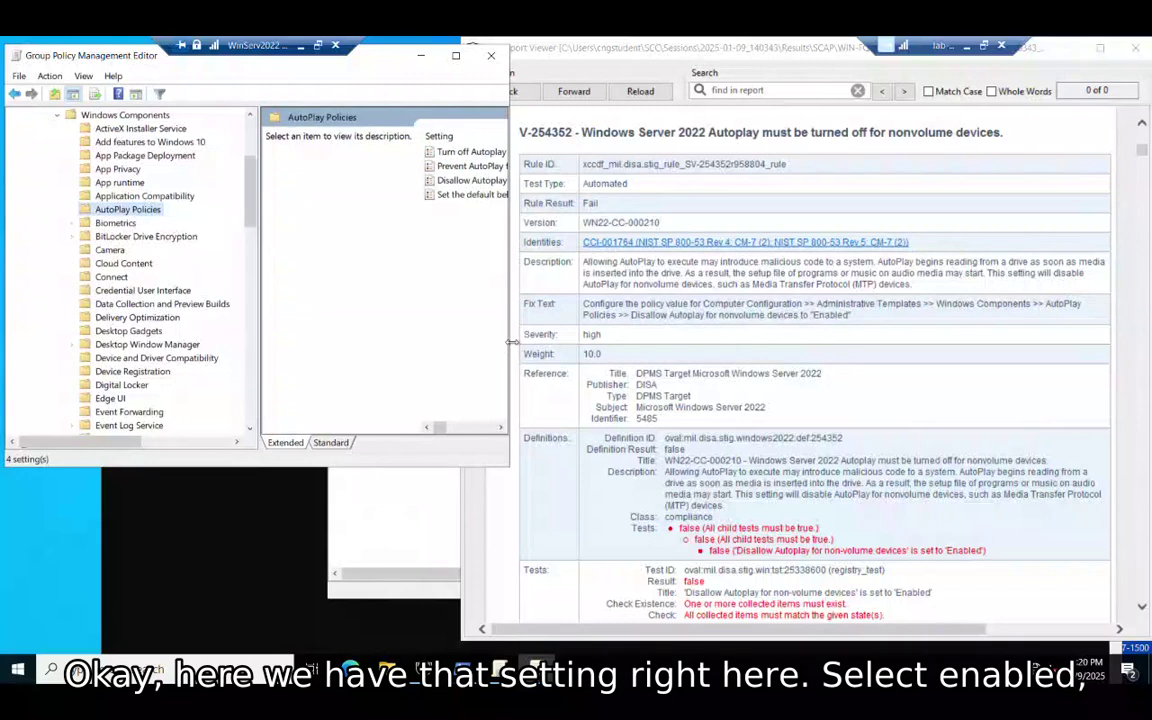
Step: Set the "Disallow Autoplay for non-volume devices" policy to Enabled and apply it
left_click_drag(511, 342, 678, 353)
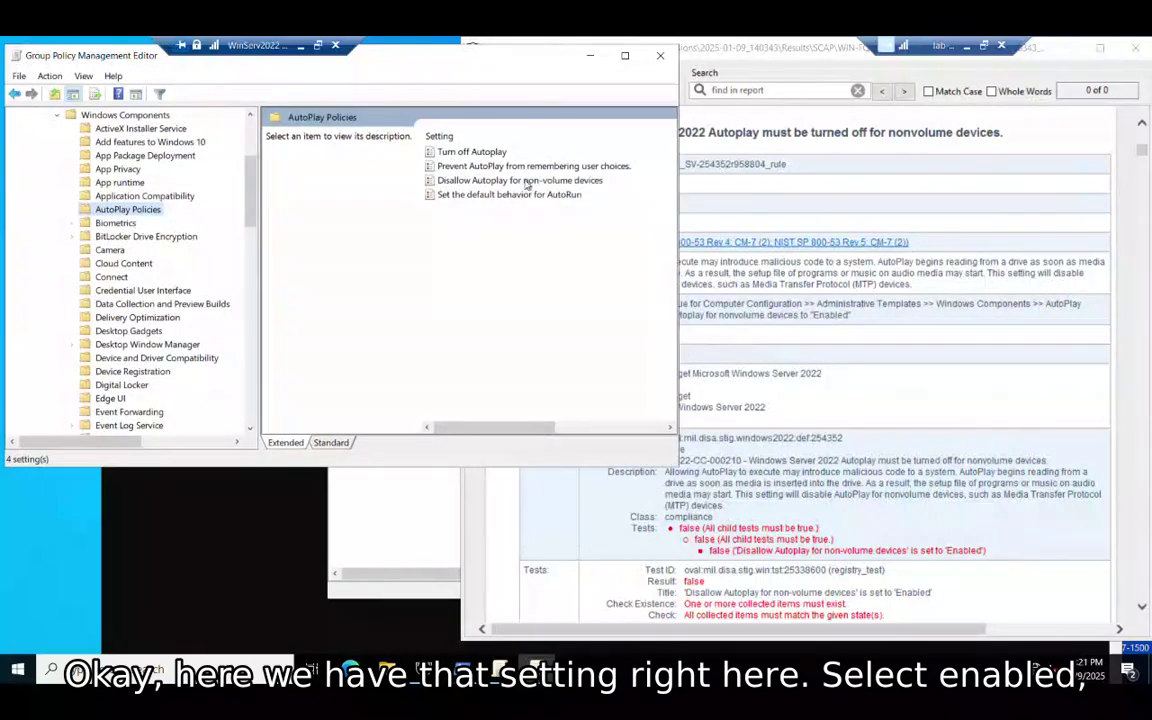
double_click(525, 181)
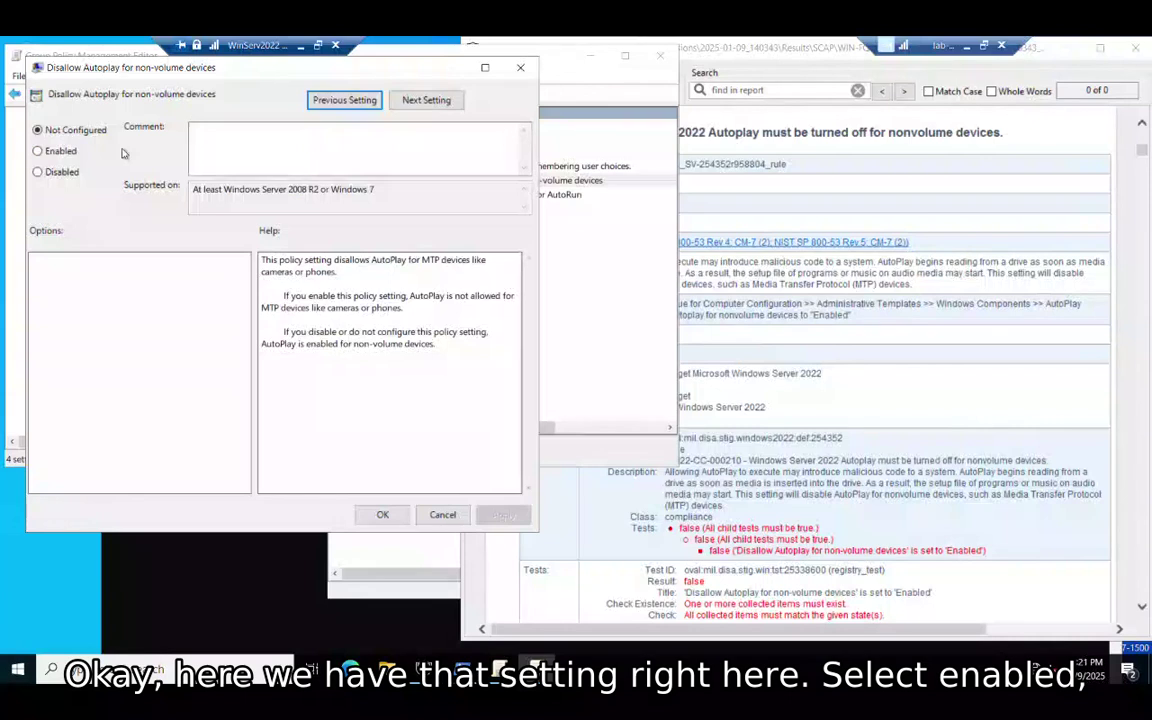
left_click(52, 152)
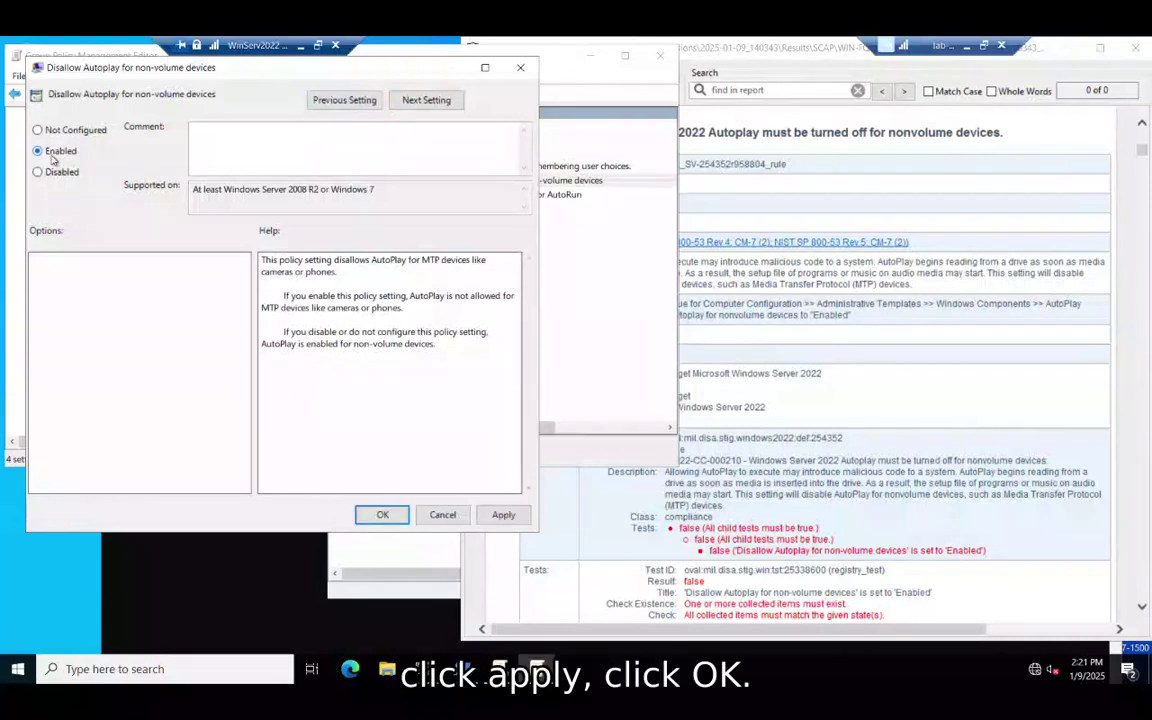
left_click(503, 516)
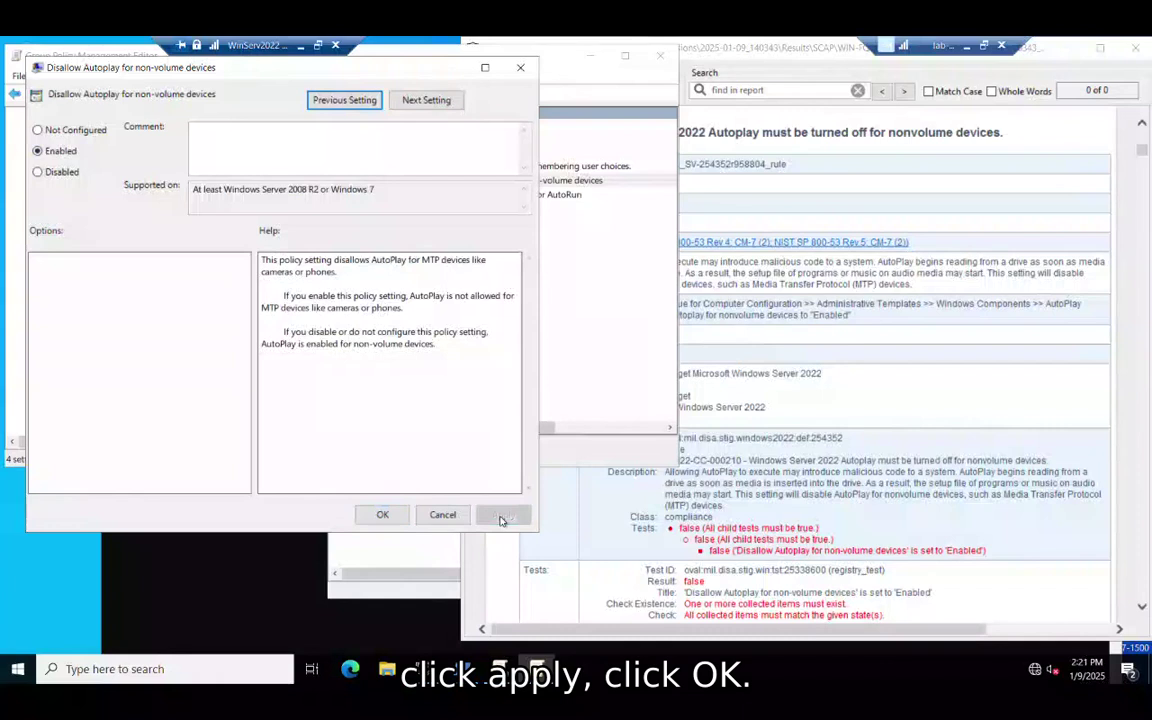
left_click(386, 516)
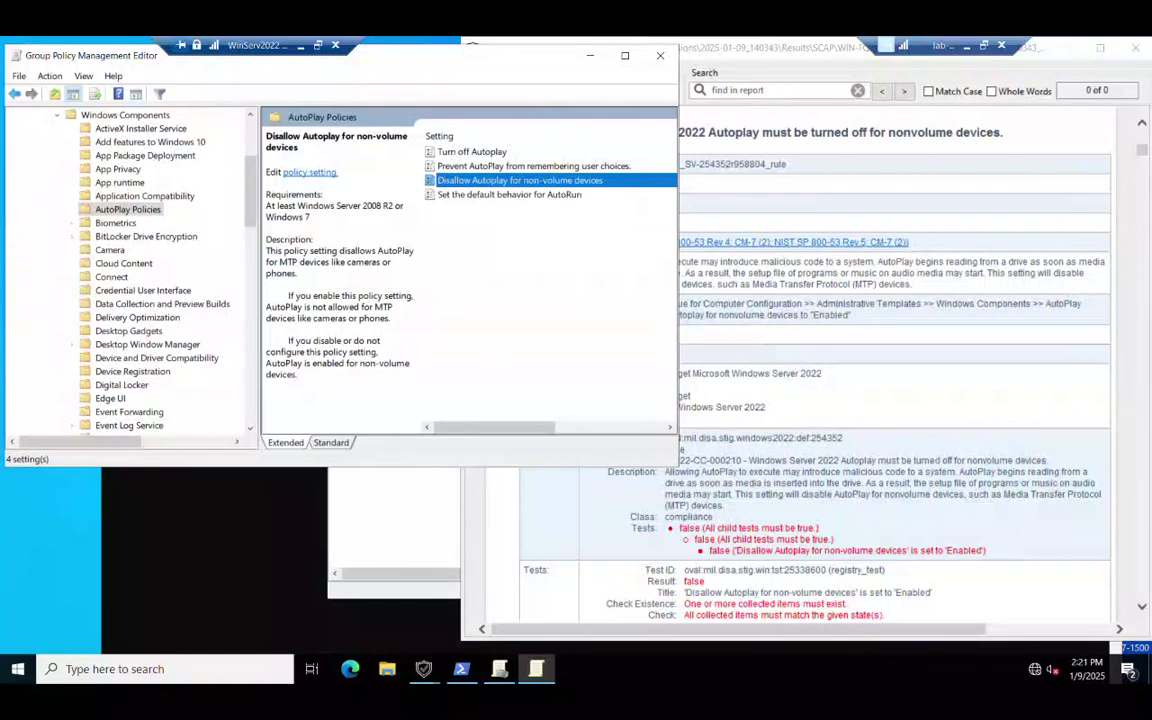
Step: Find check V-254353 on default AutoRun behavior in the report, and reposition and widen the policy editor to show the full setting names
left_click(743, 384)
scroll(743, 384, "down", 5)
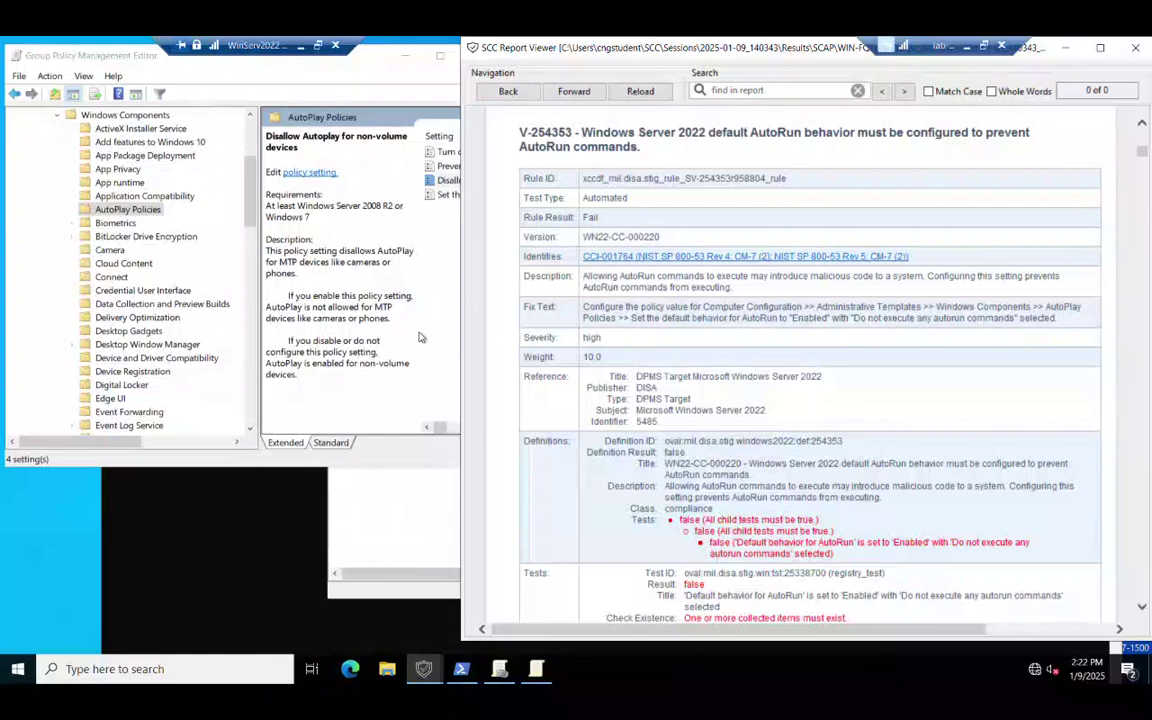
left_click_drag(373, 56, 379, 110)
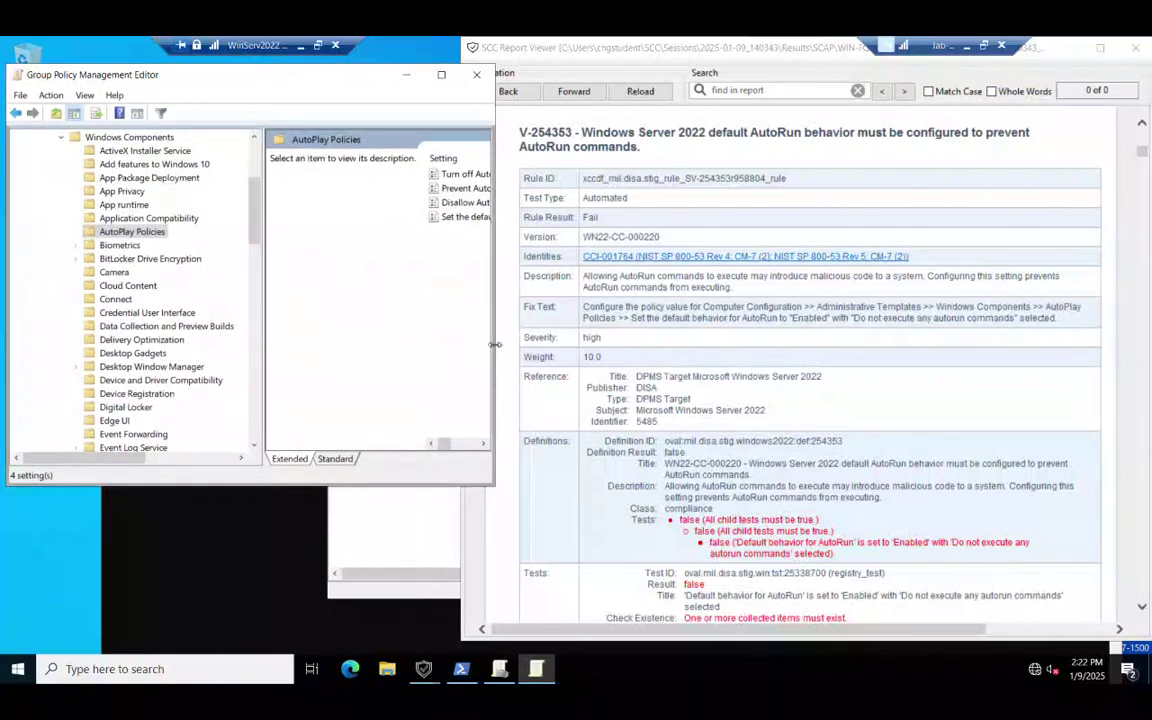
left_click_drag(494, 344, 628, 363)
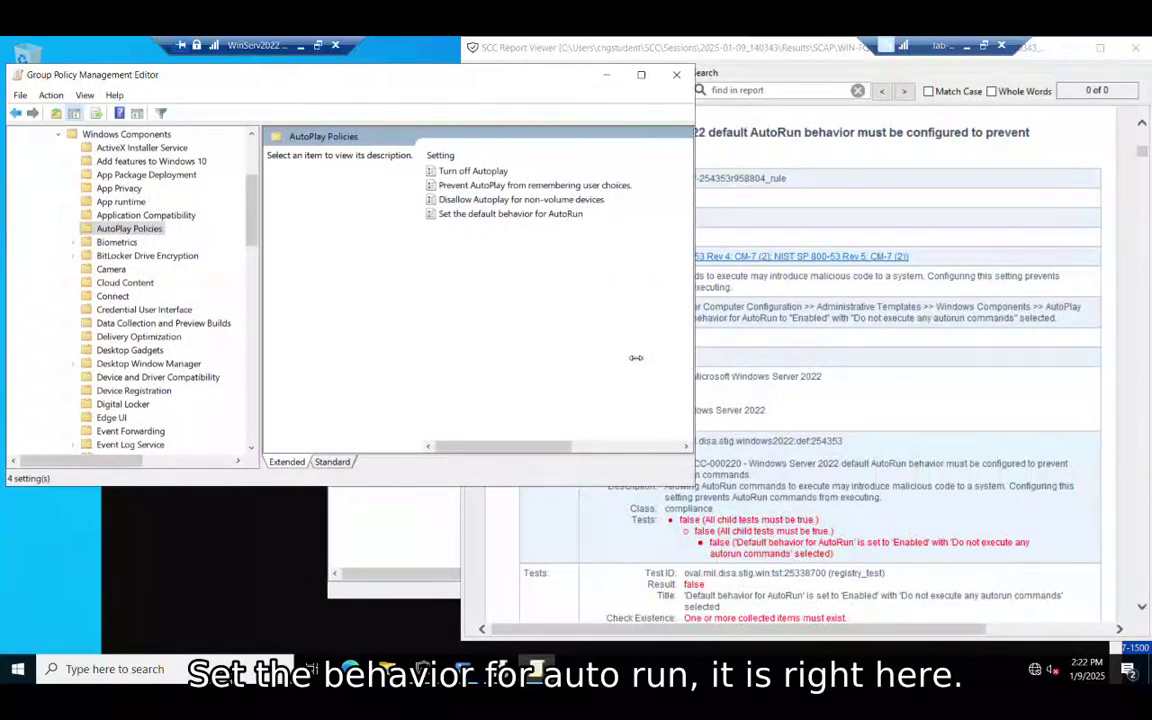
Step: Set the "Set the default behavior for AutoRun" policy to Enabled with "Do not execute any autorun commands" and apply it
left_click(550, 213)
left_click_drag(695, 225, 740, 225)
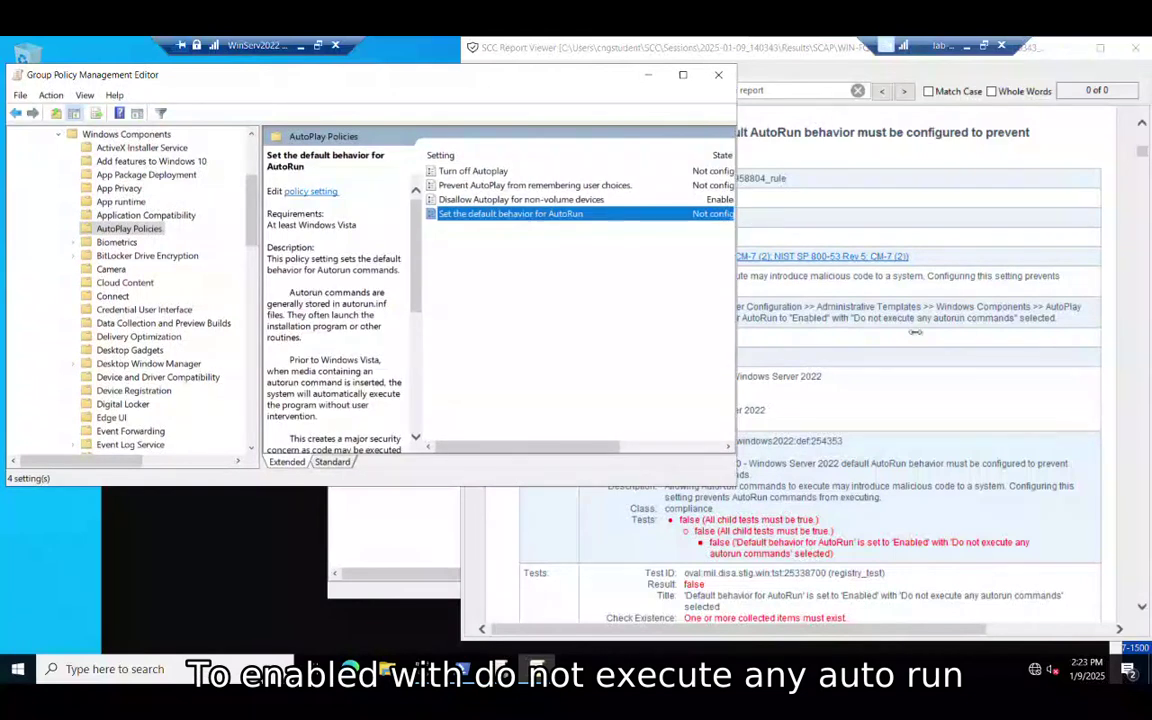
double_click(577, 214)
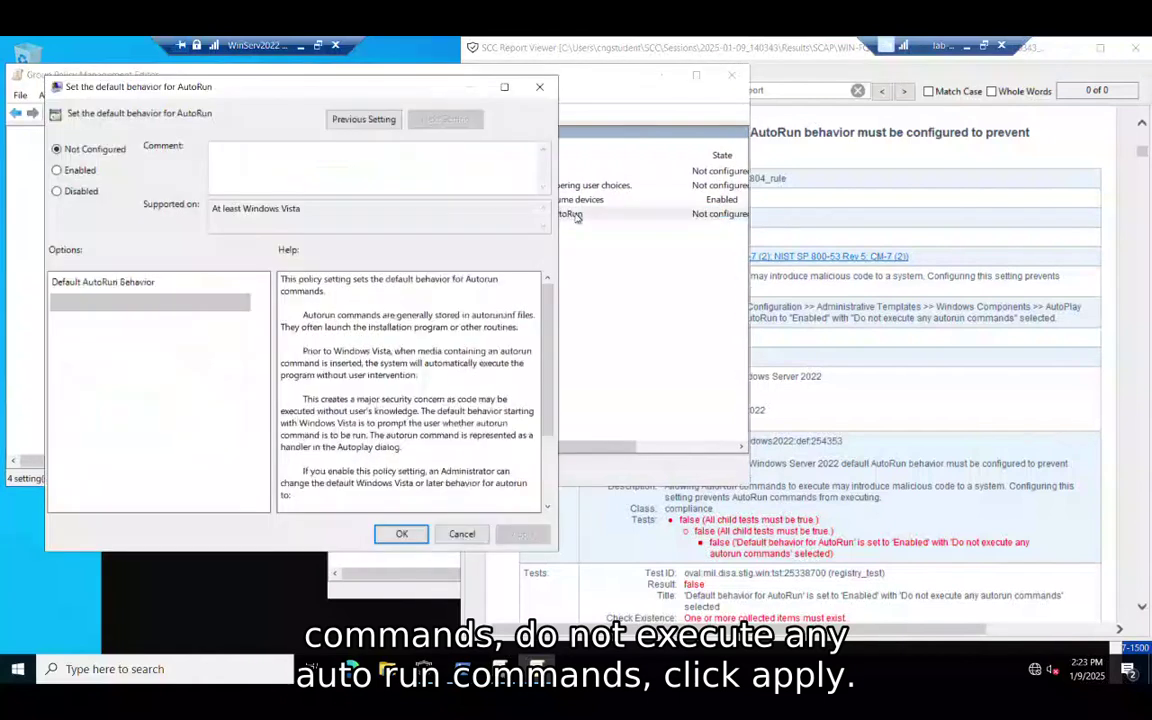
left_click(79, 170)
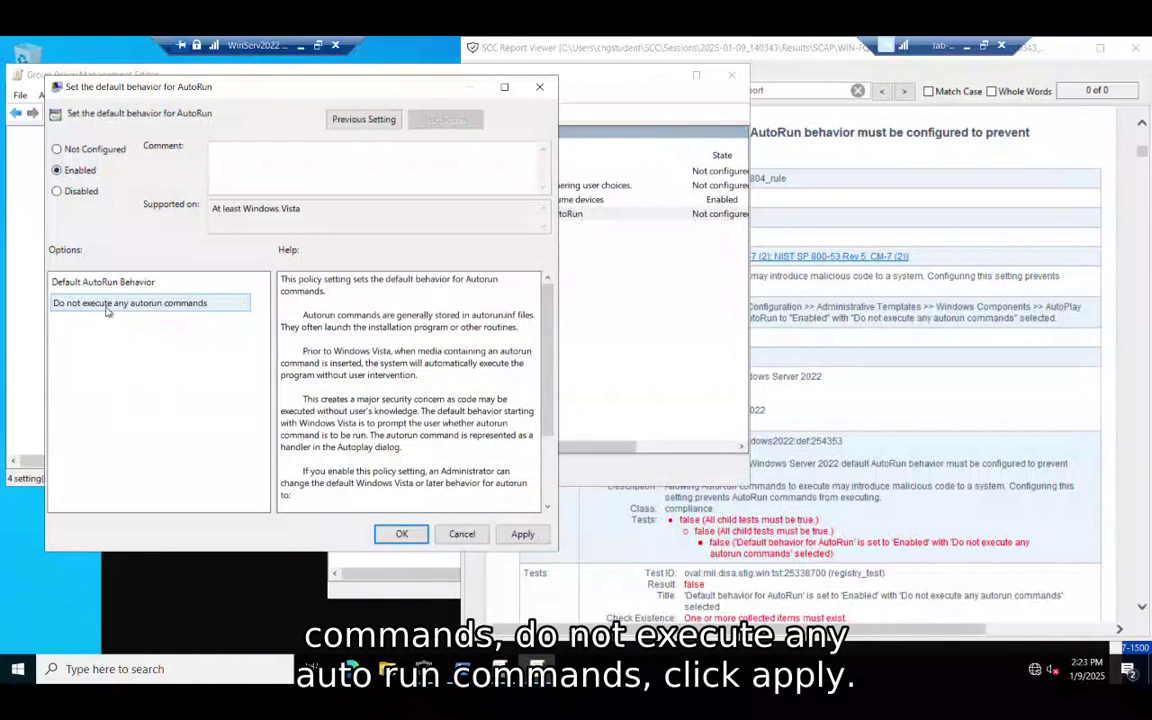
left_click(521, 535)
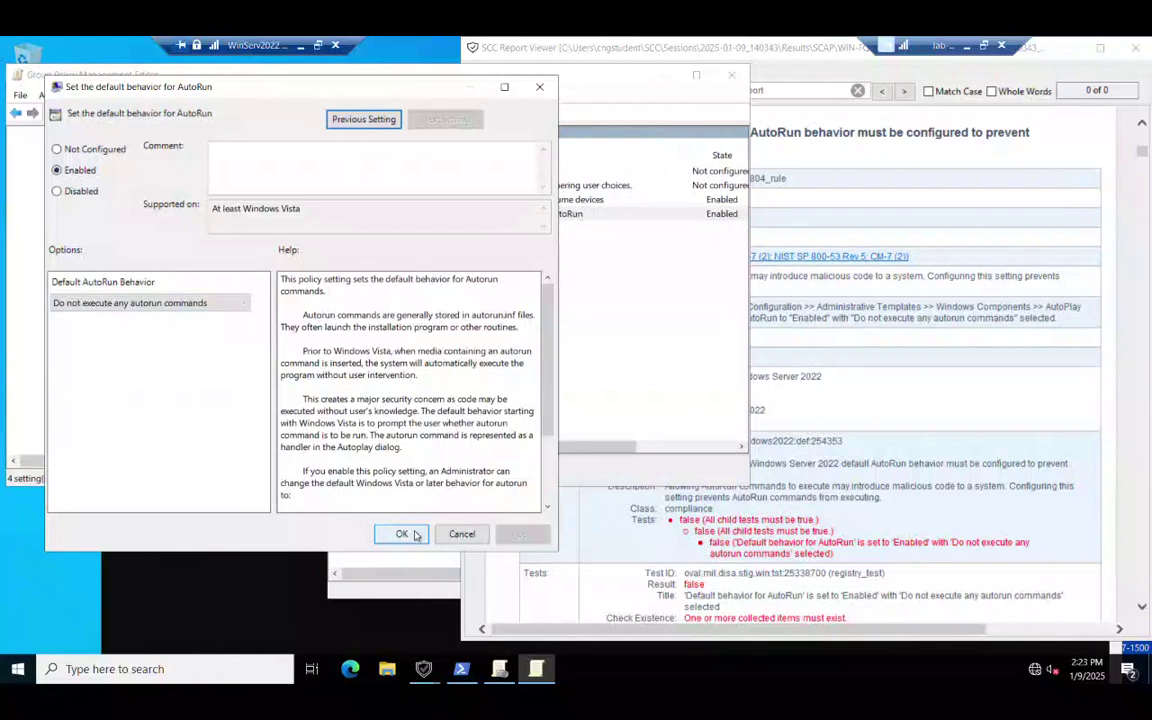
left_click(402, 534)
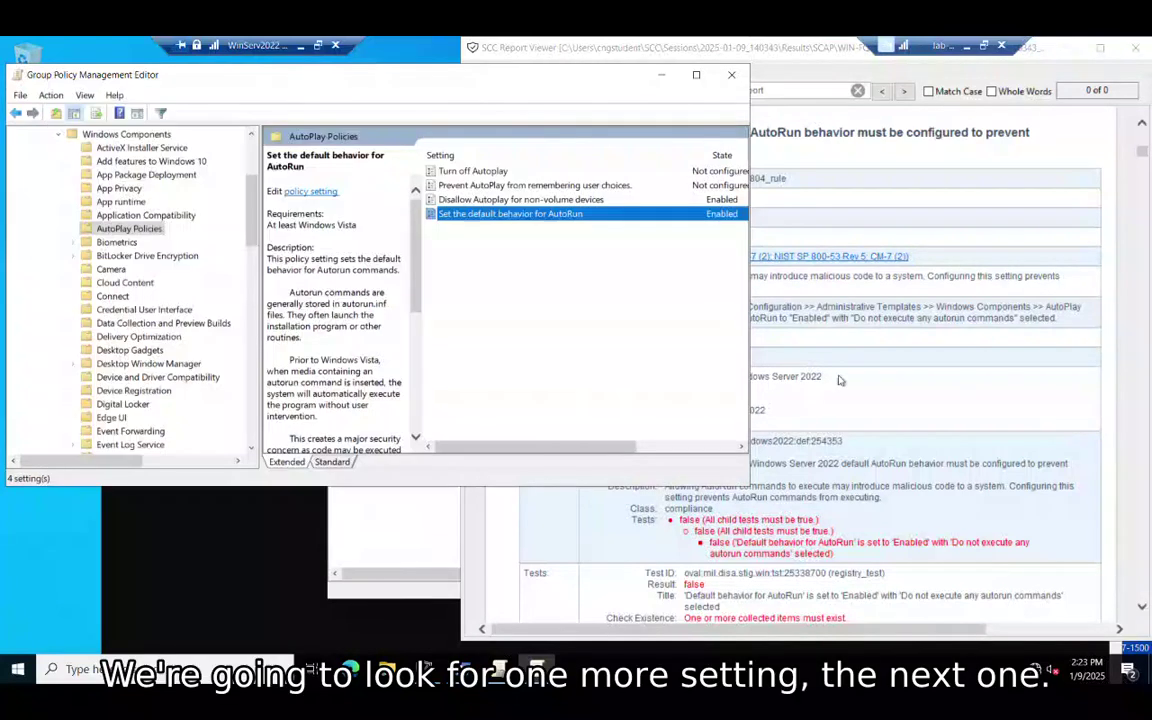
Step: Find check V-254354 on disabling AutoPlay for all drives in the SCC report
left_click(887, 393)
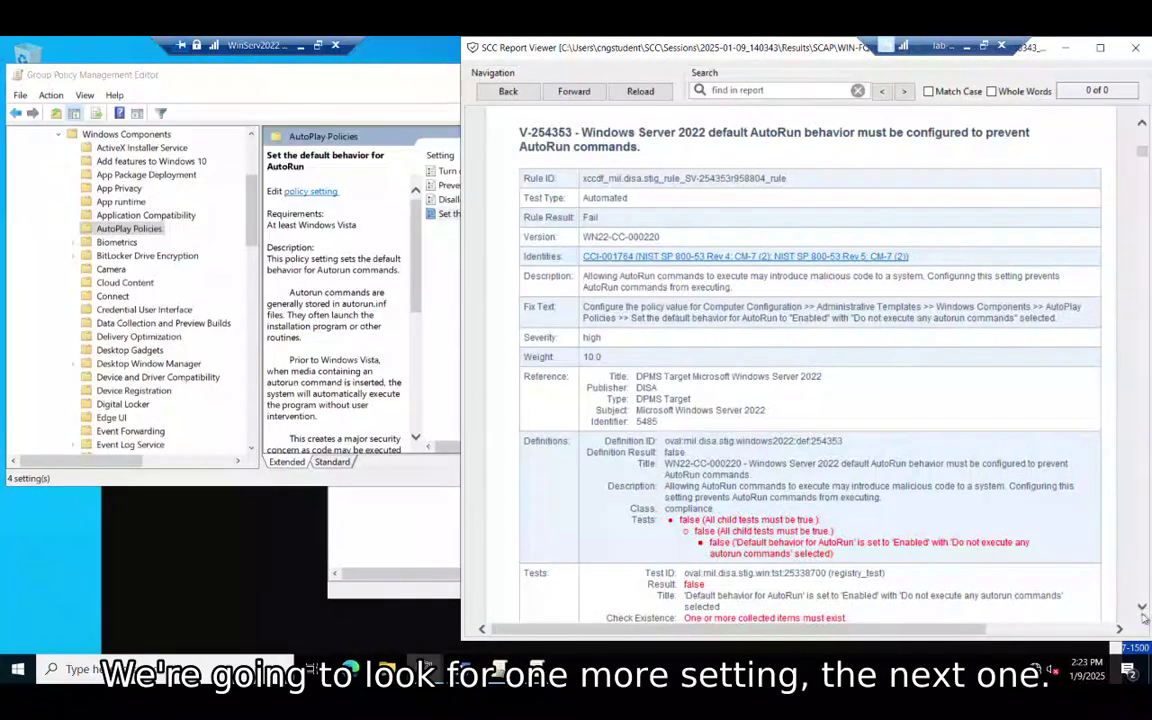
scroll(1143, 609, "down", 10)
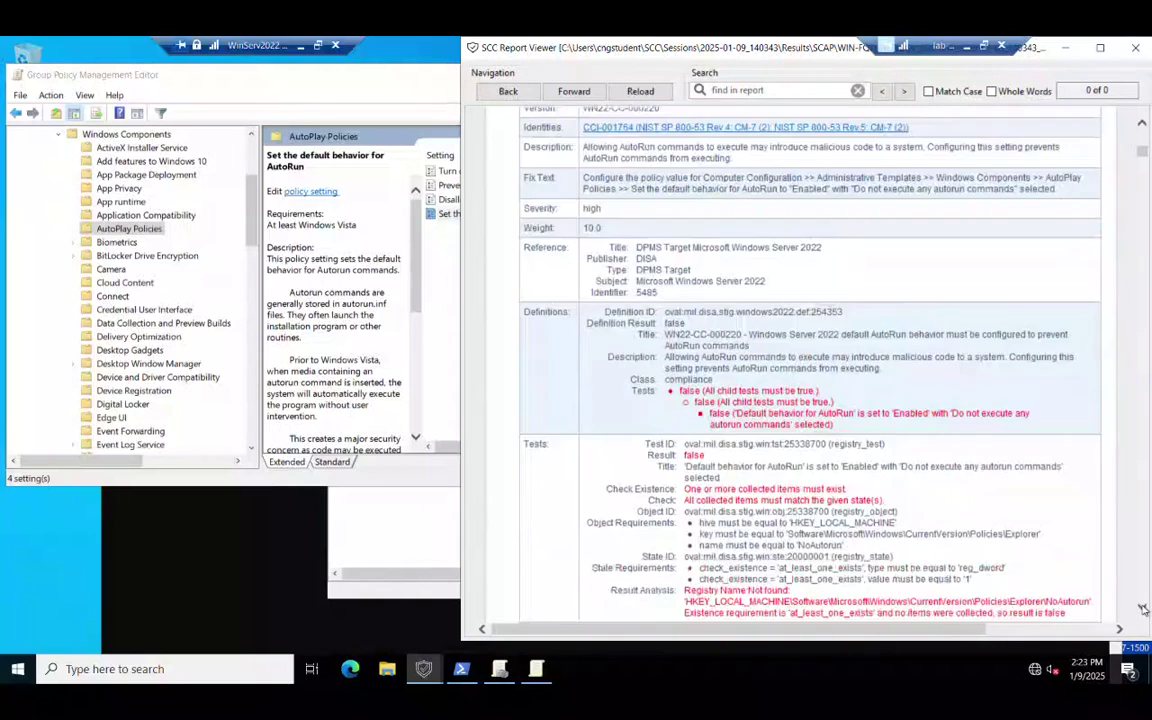
scroll(1143, 609, "down", 4)
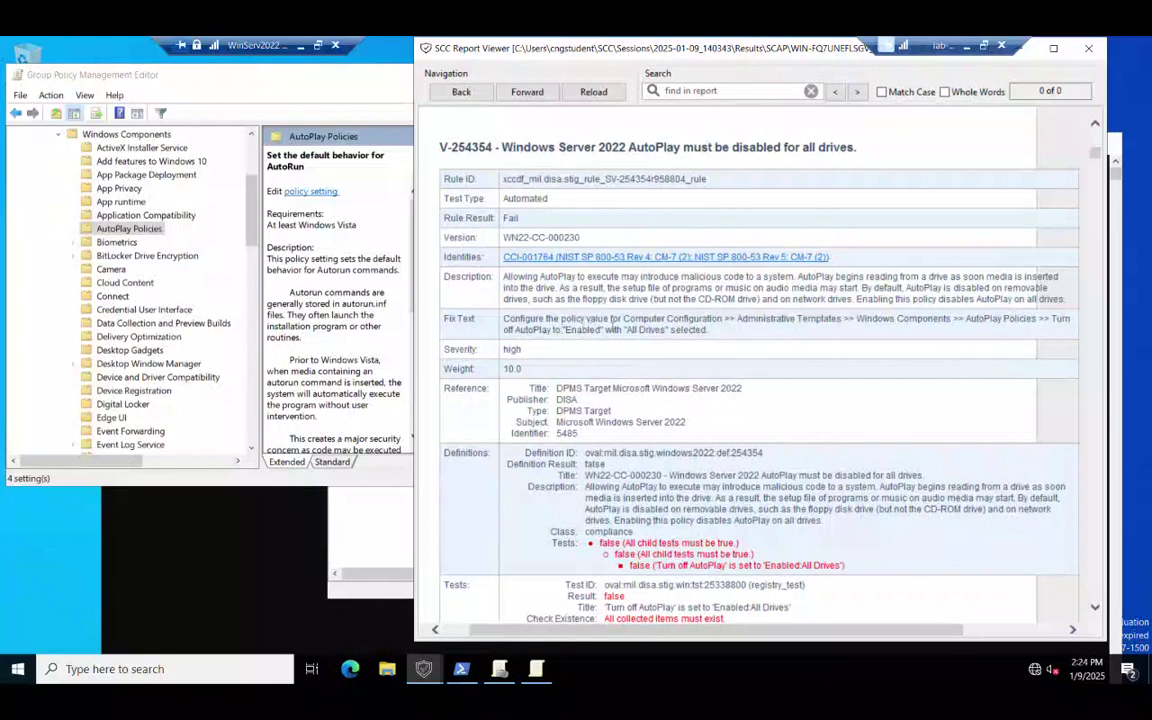
Step: Set the "Turn off Autoplay" policy to Enabled for All drives, as the check's fix text requires, and apply it
left_click(370, 289)
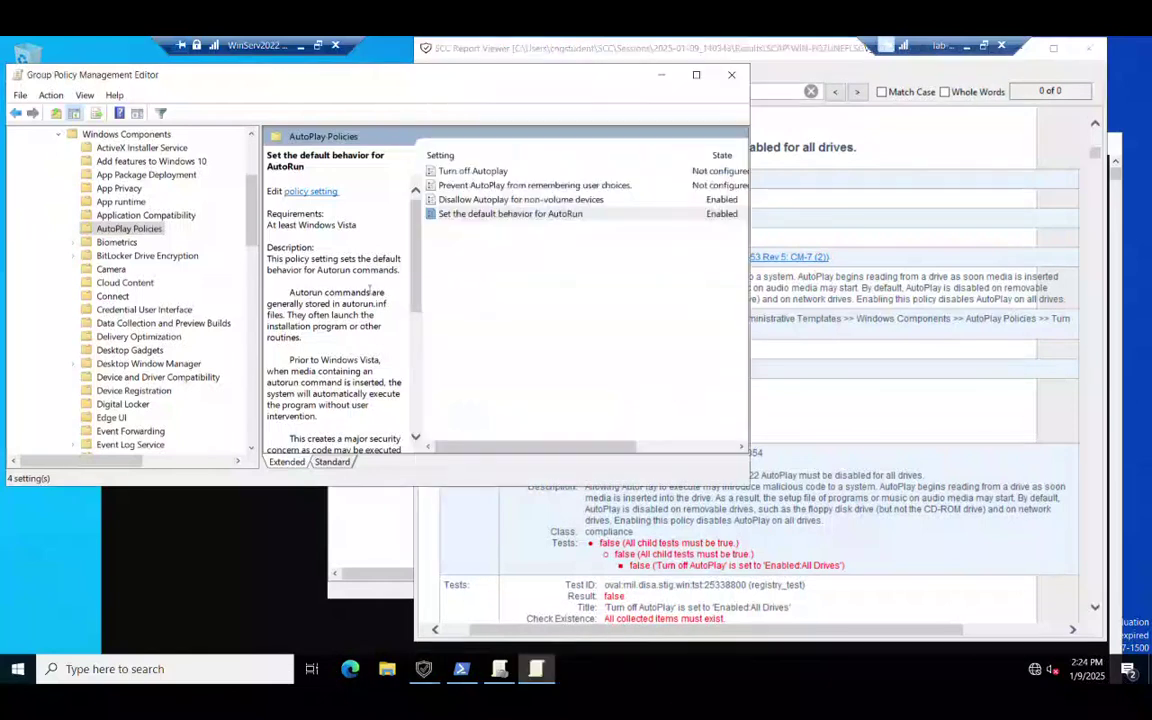
left_click(492, 172)
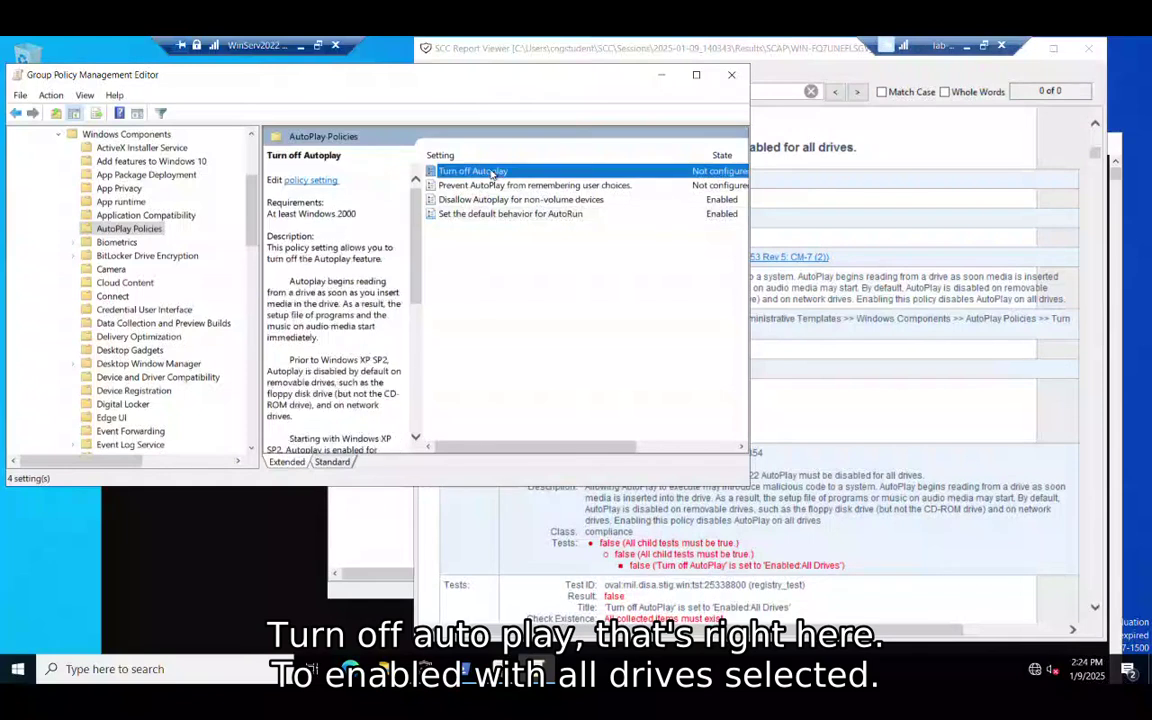
double_click(492, 172)
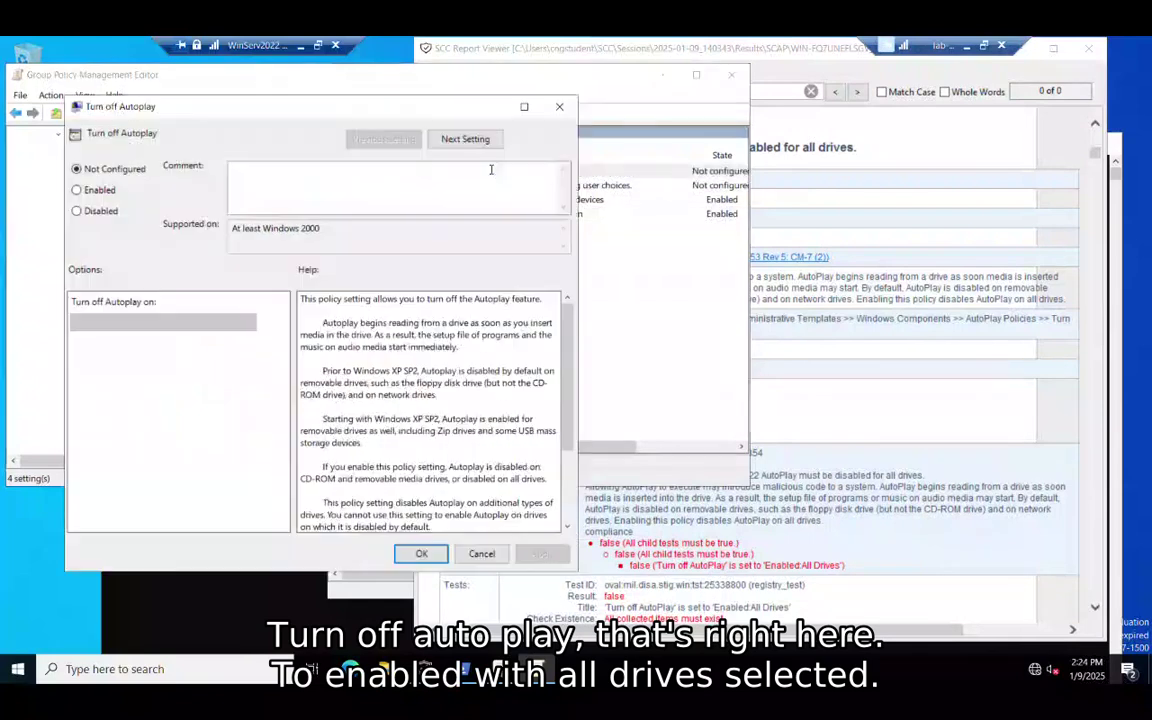
left_click(784, 339)
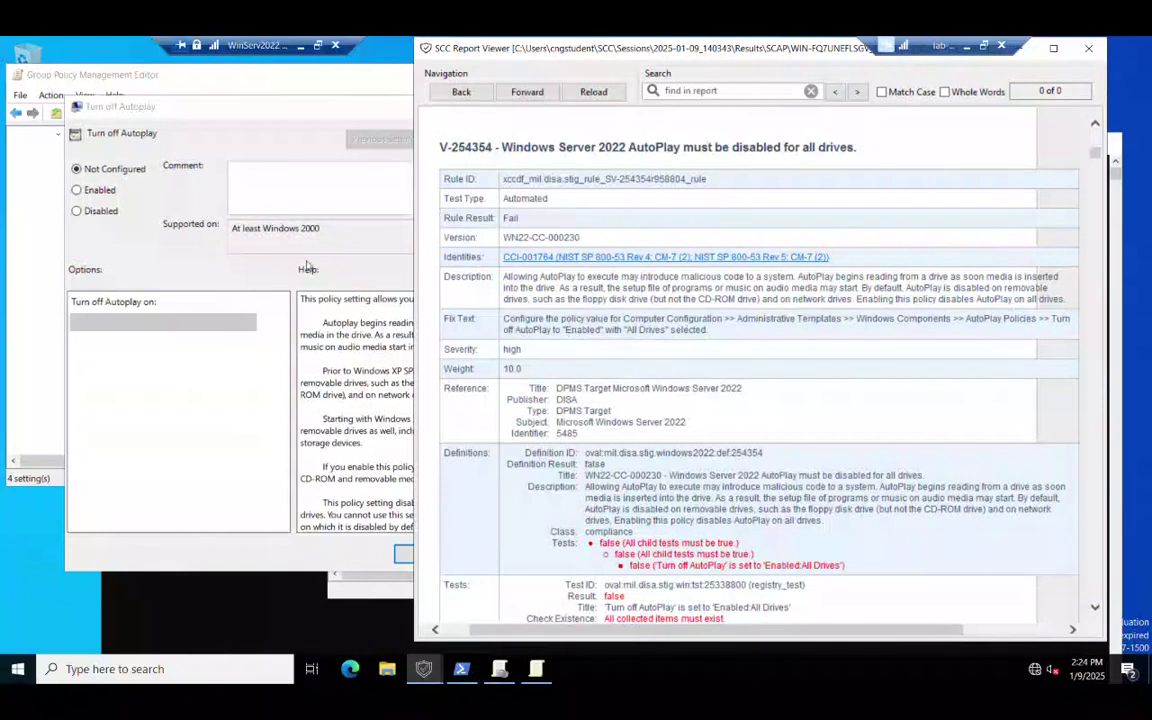
left_click(180, 225)
left_click(100, 191)
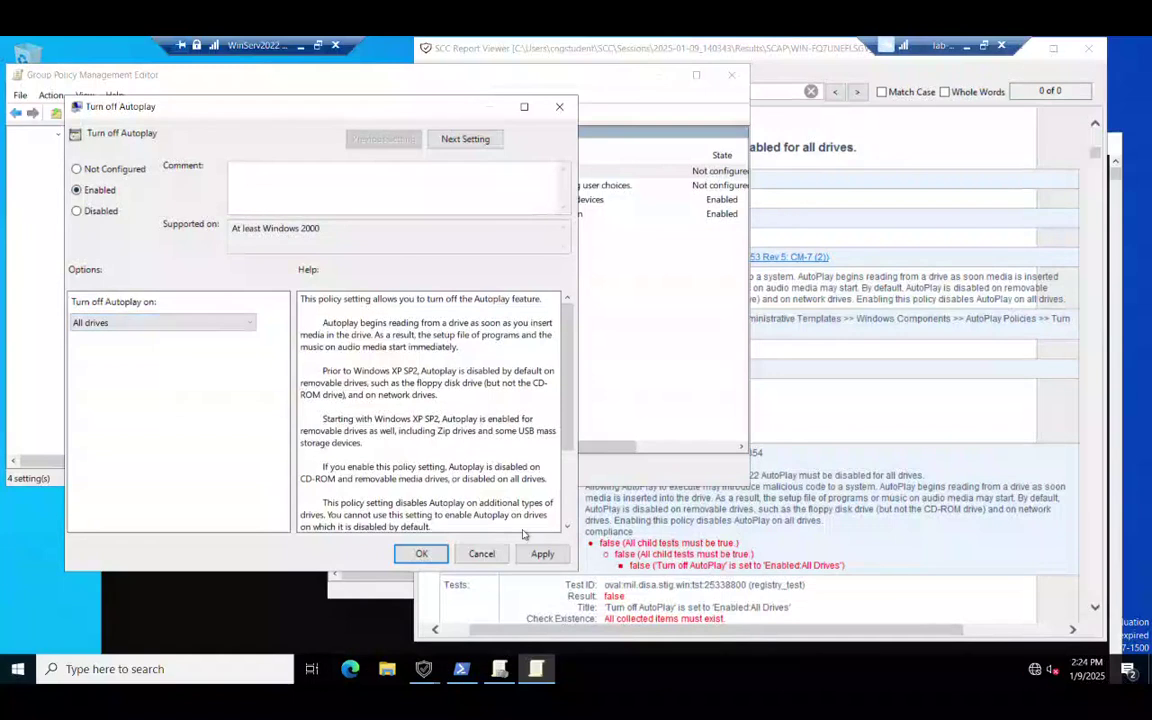
left_click(541, 553)
left_click(481, 553)
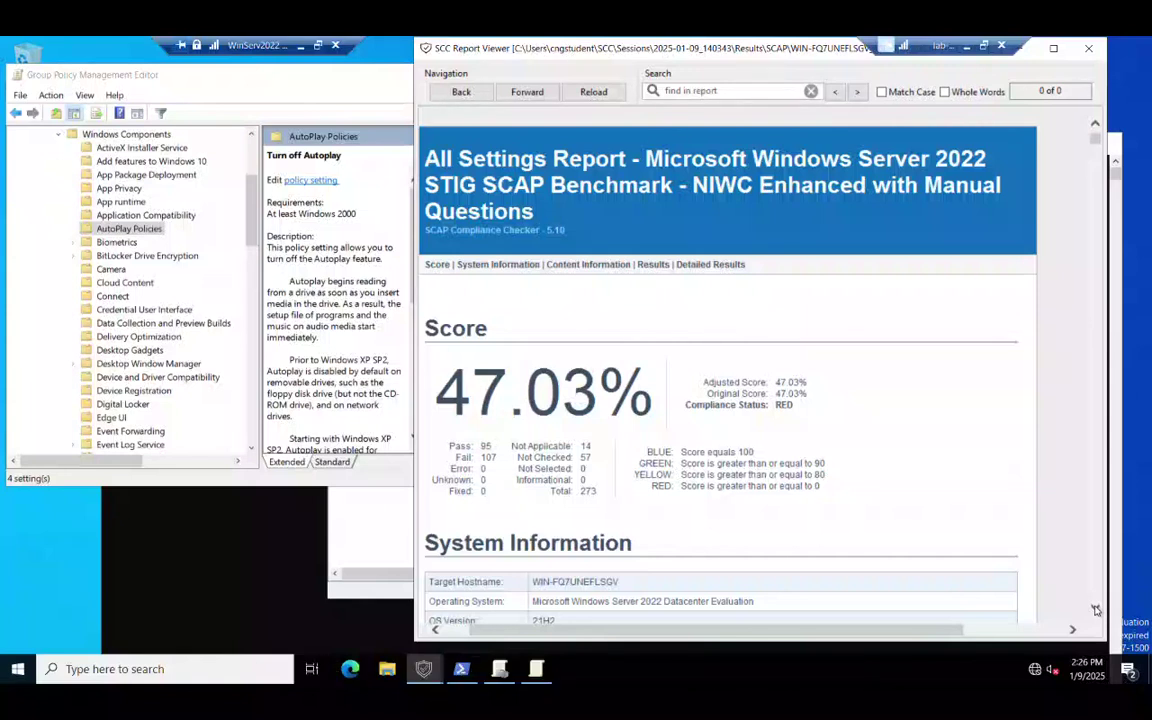
Step: Review the High Severity (CAT I) check results in the report, and close the report and the policy editor
scroll(1096, 610, "down", 10)
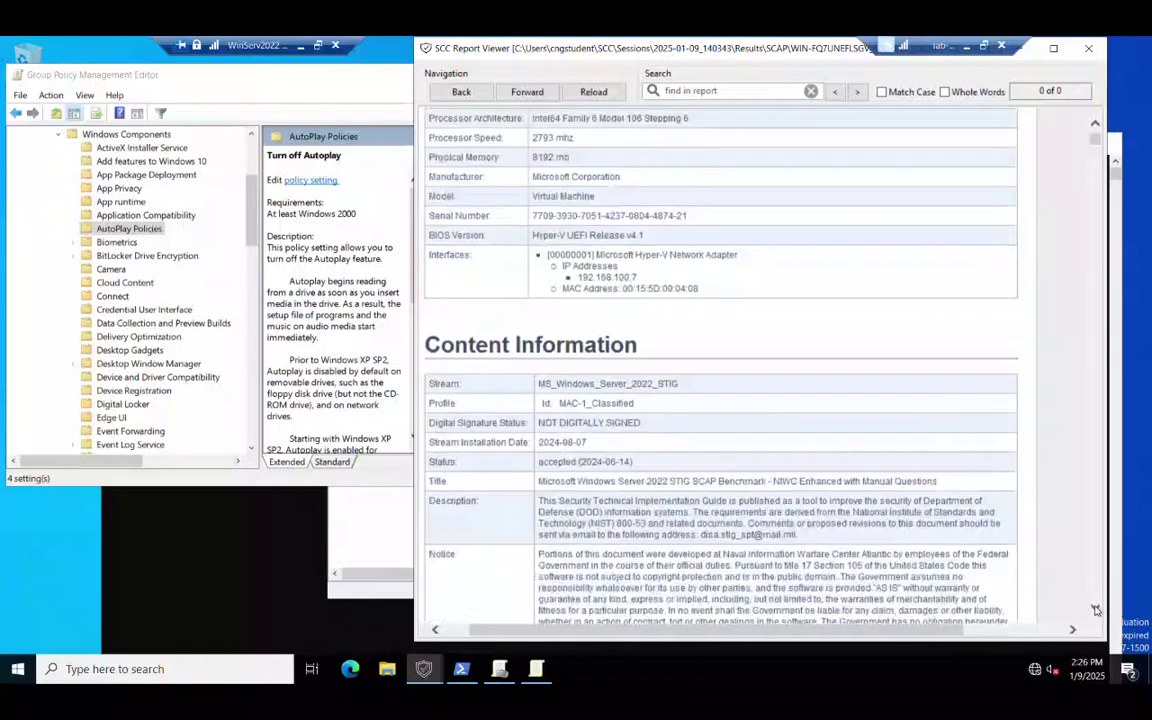
scroll(1096, 610, "down", 10)
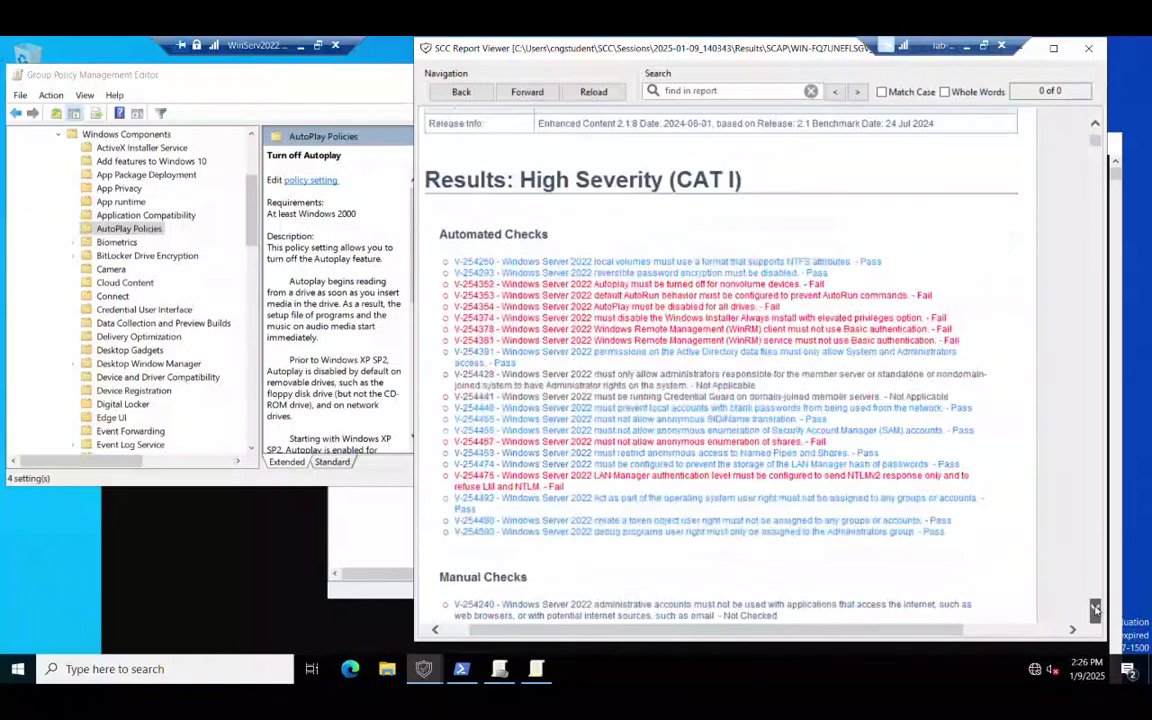
scroll(1096, 610, "down", 5)
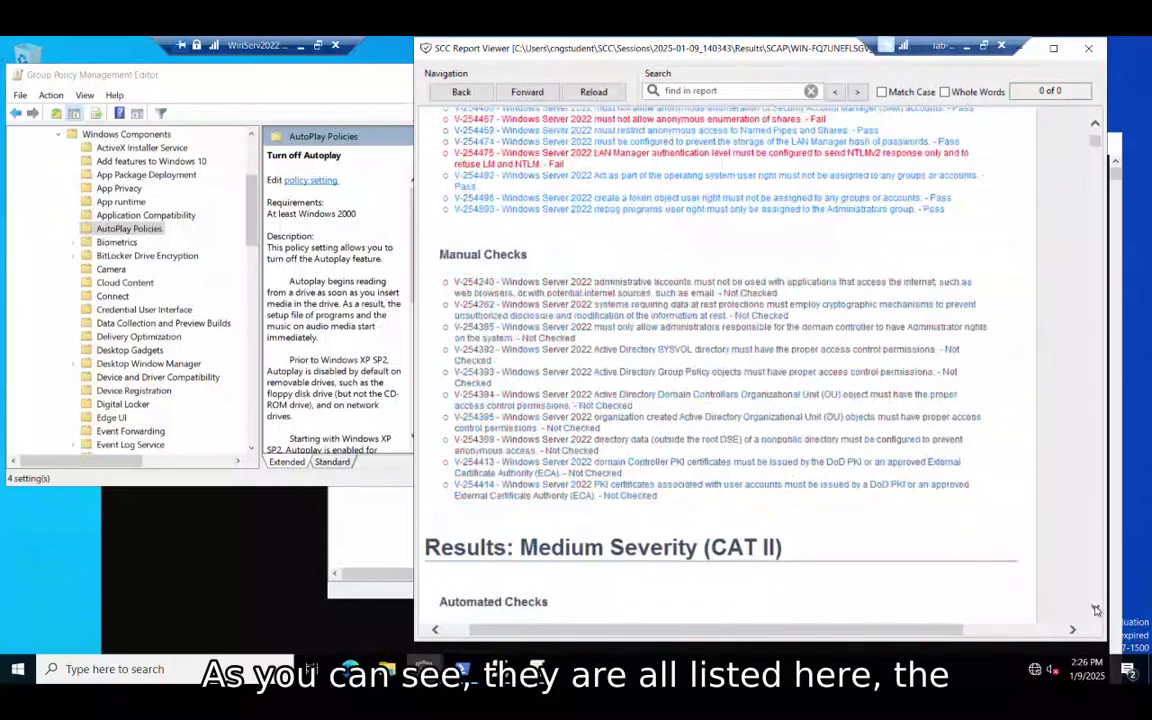
left_click(1096, 126)
scroll(1097, 127, "up", 5)
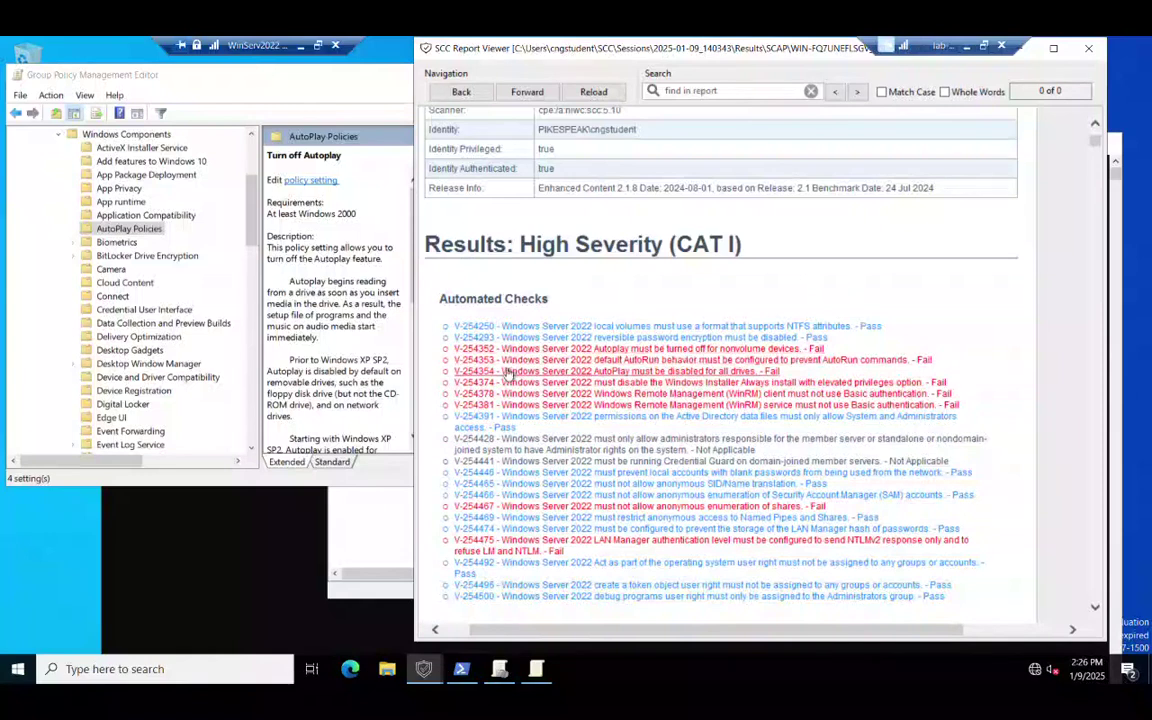
left_click(1090, 48)
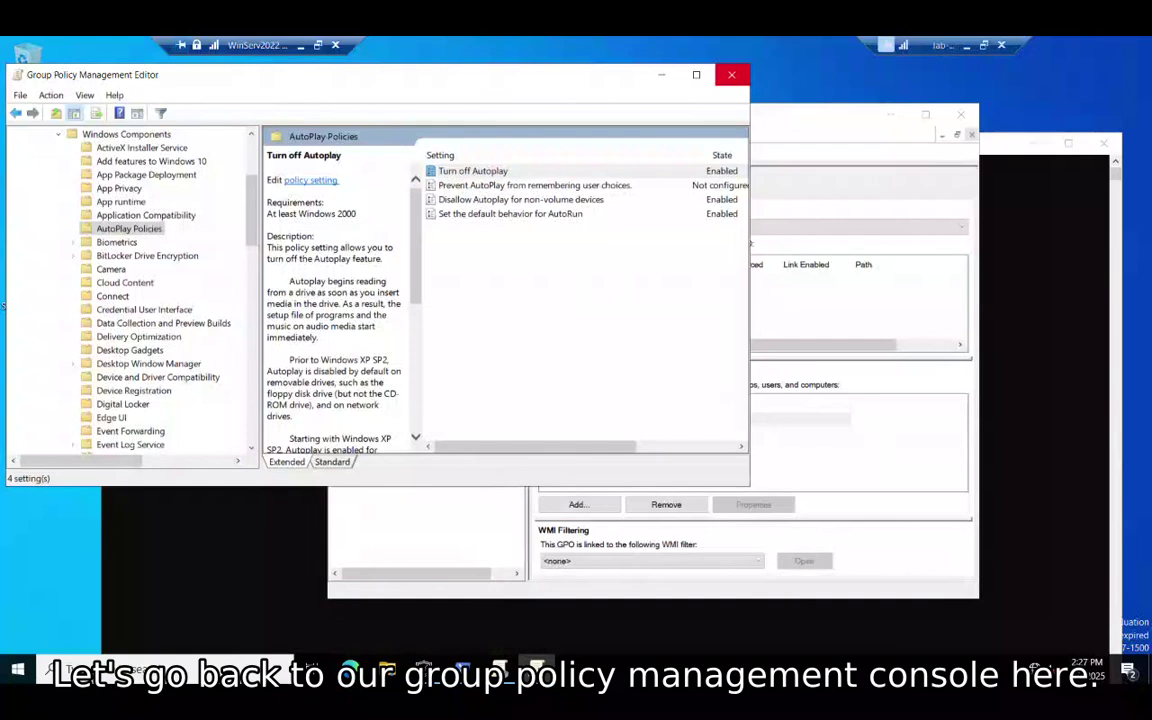
left_click(735, 75)
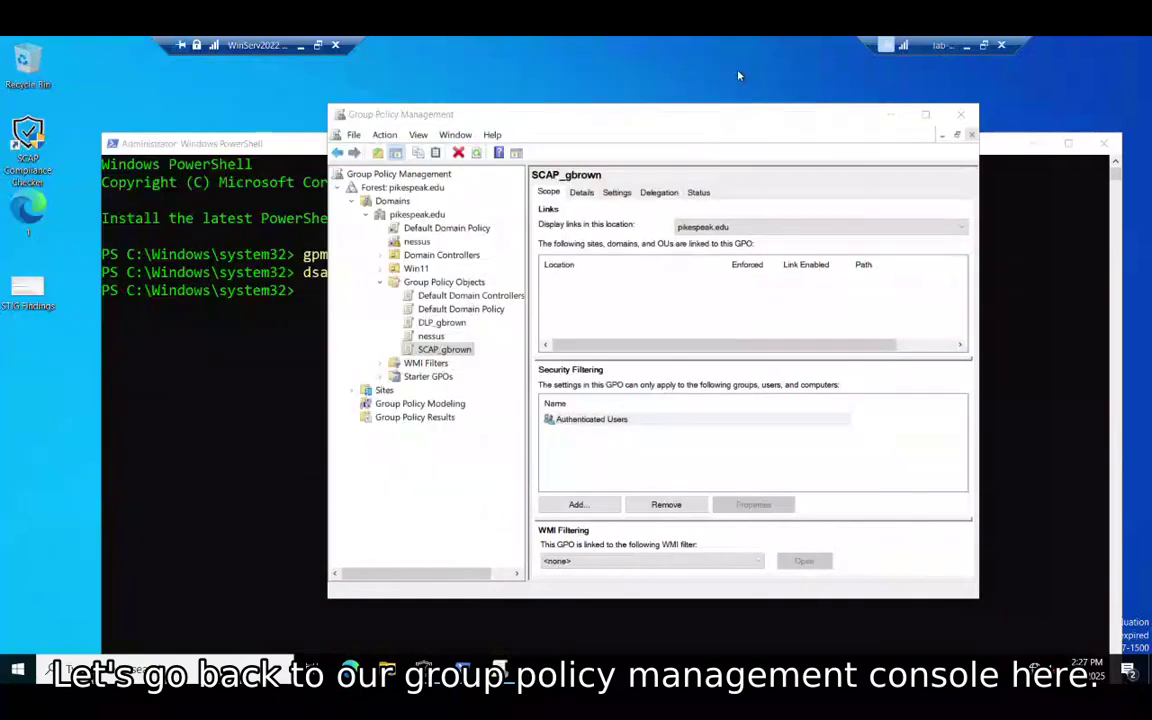
Step: Examine the SCAP GPO's settings report in Group Policy Management, down to the AutoPlay policies, dismissing the blocked-content notice
left_click(650, 115)
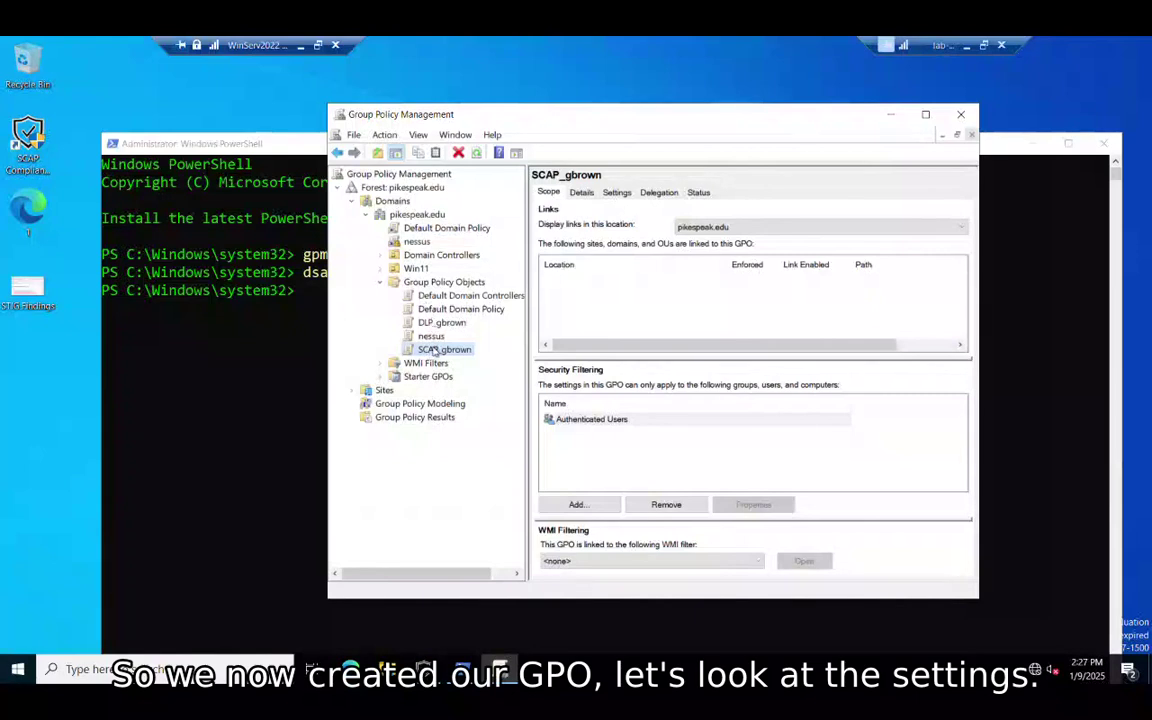
left_click(616, 193)
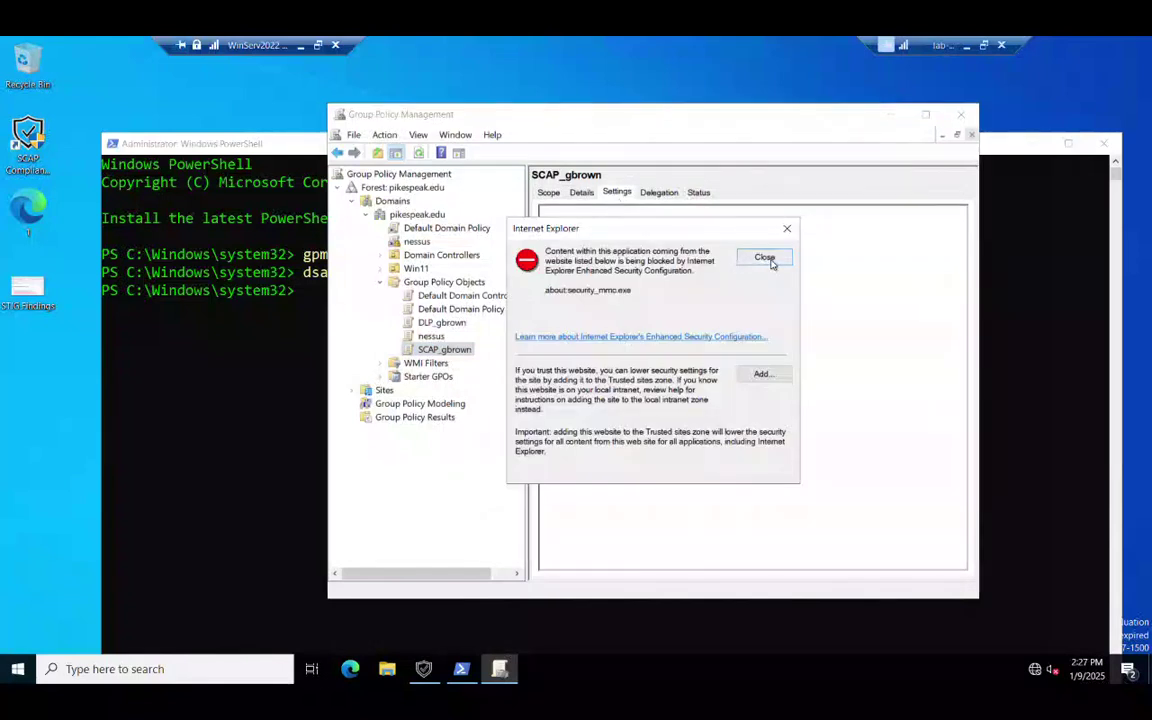
left_click(766, 256)
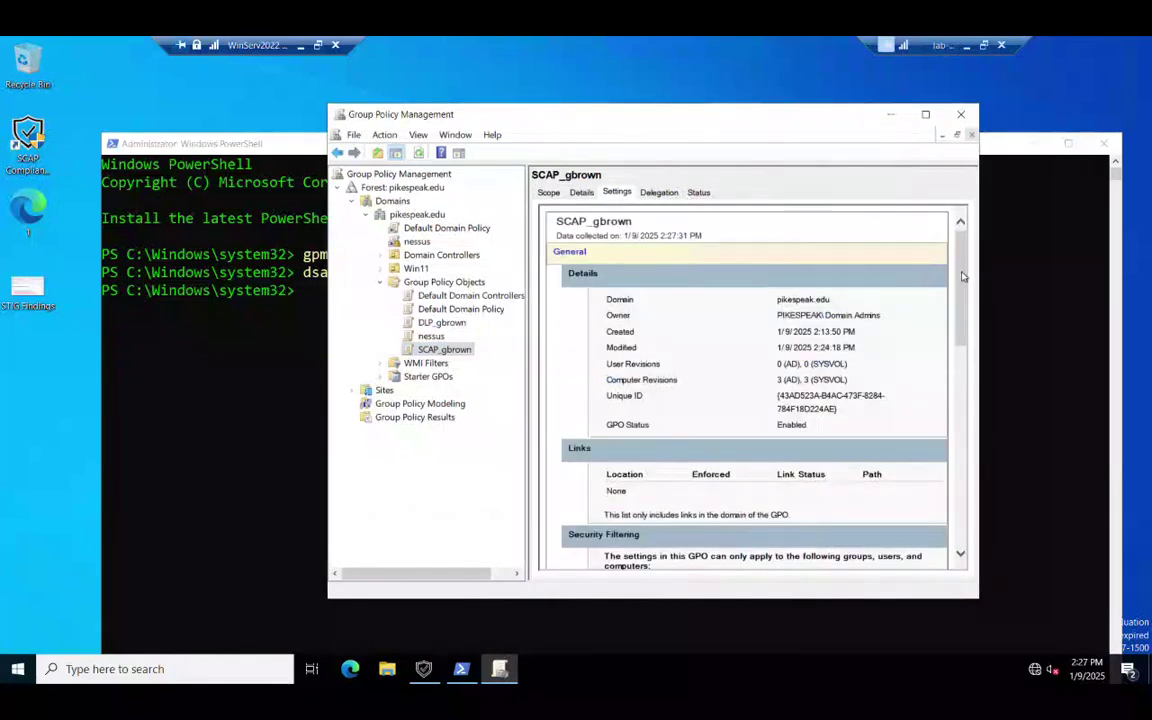
left_click_drag(963, 276, 1039, 465)
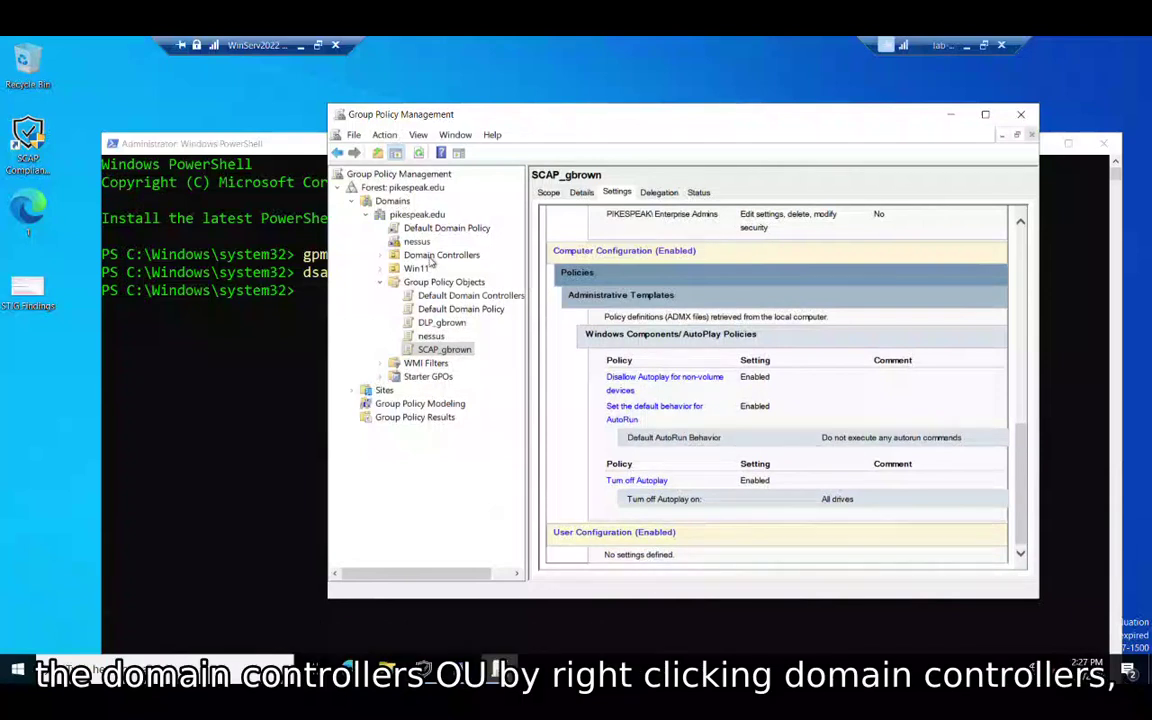
Step: Link the existing SCAP GPO to the Domain Controllers OU and check the GPOs listed under that OU
left_click(434, 257)
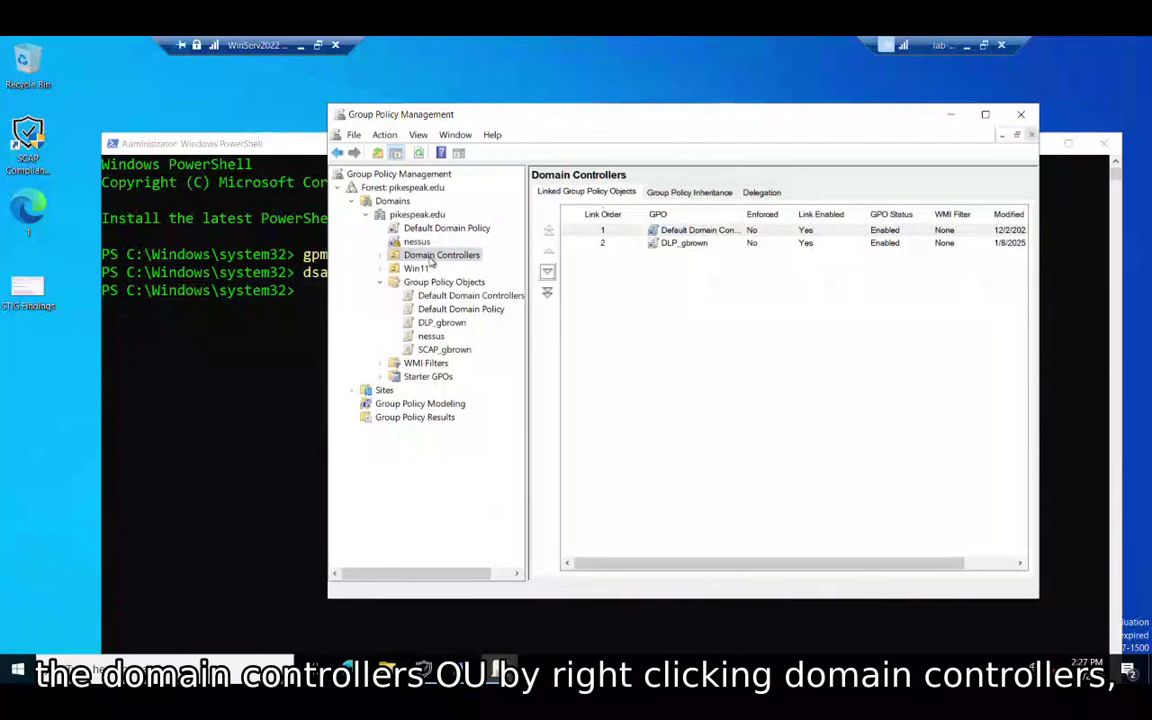
right_click(432, 259)
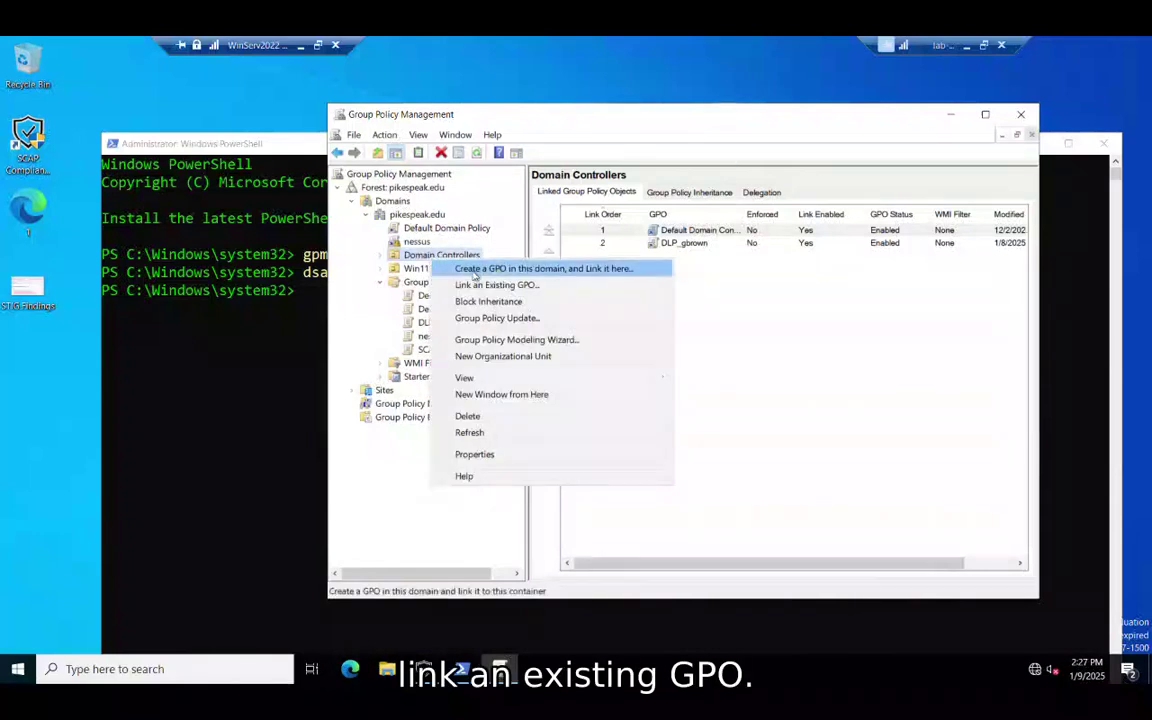
left_click(480, 285)
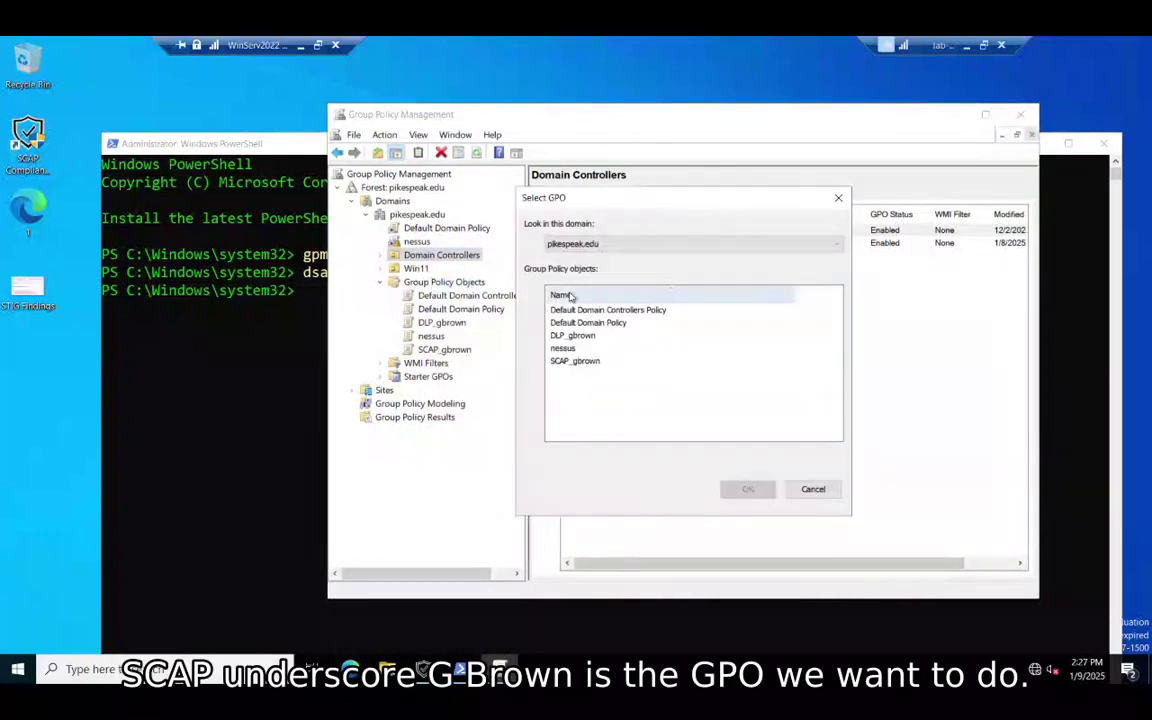
left_click(567, 362)
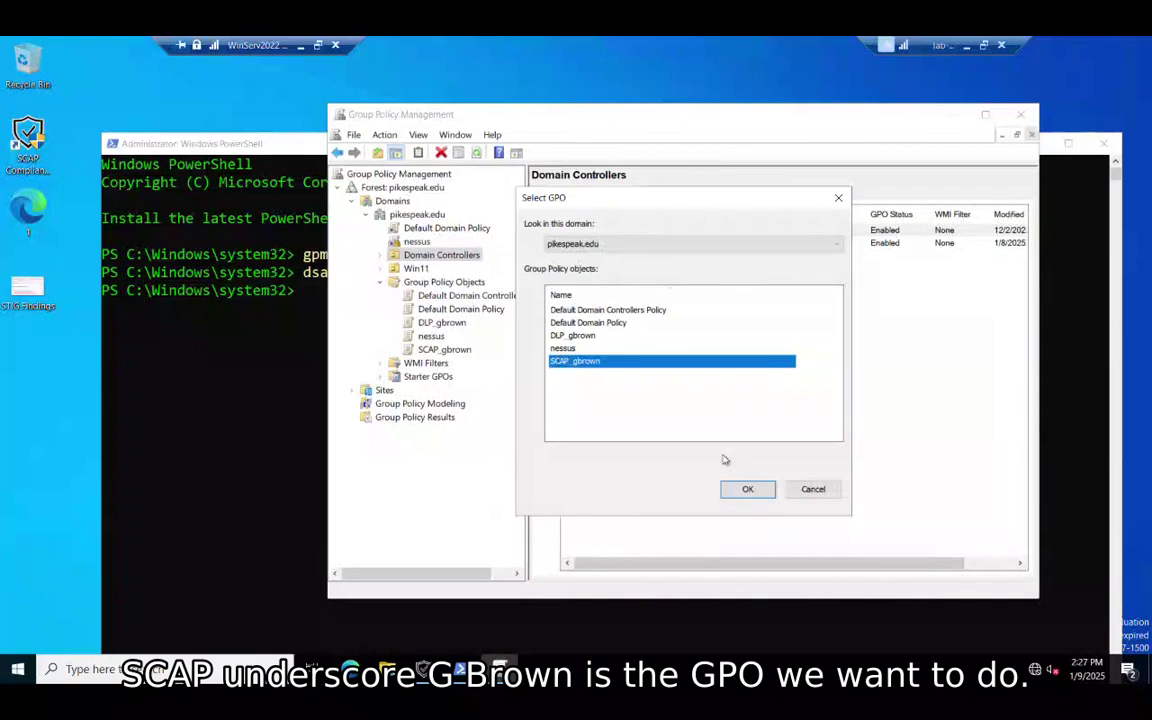
left_click(747, 489)
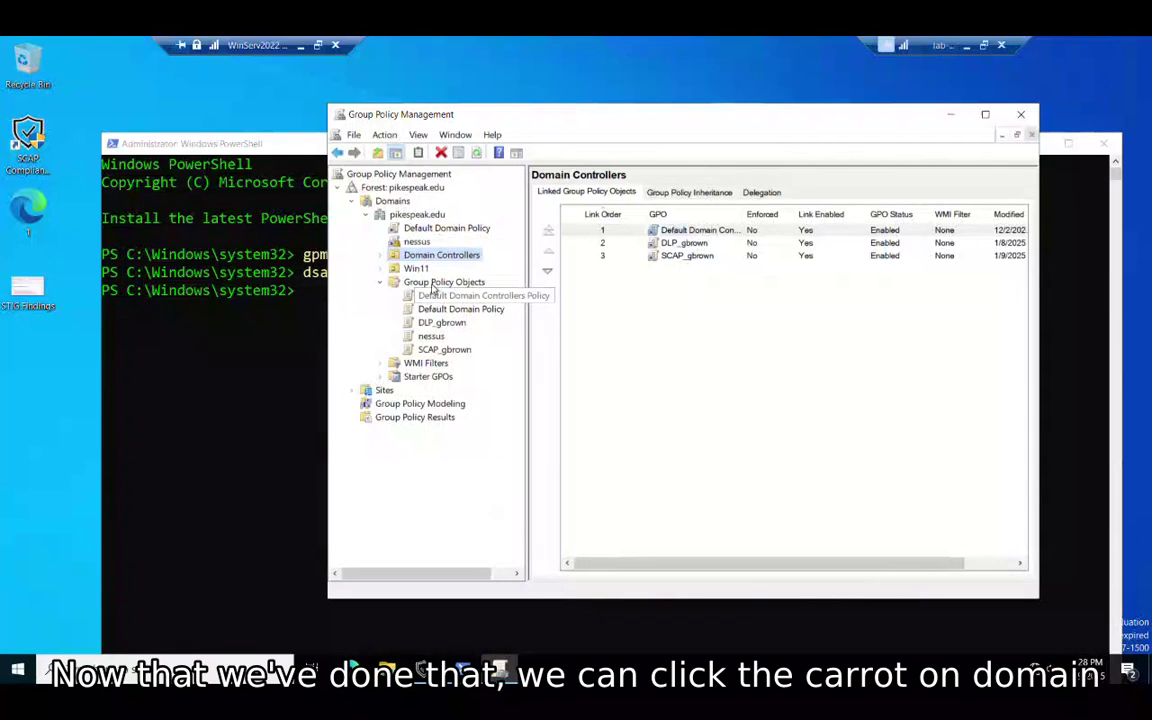
left_click(381, 256)
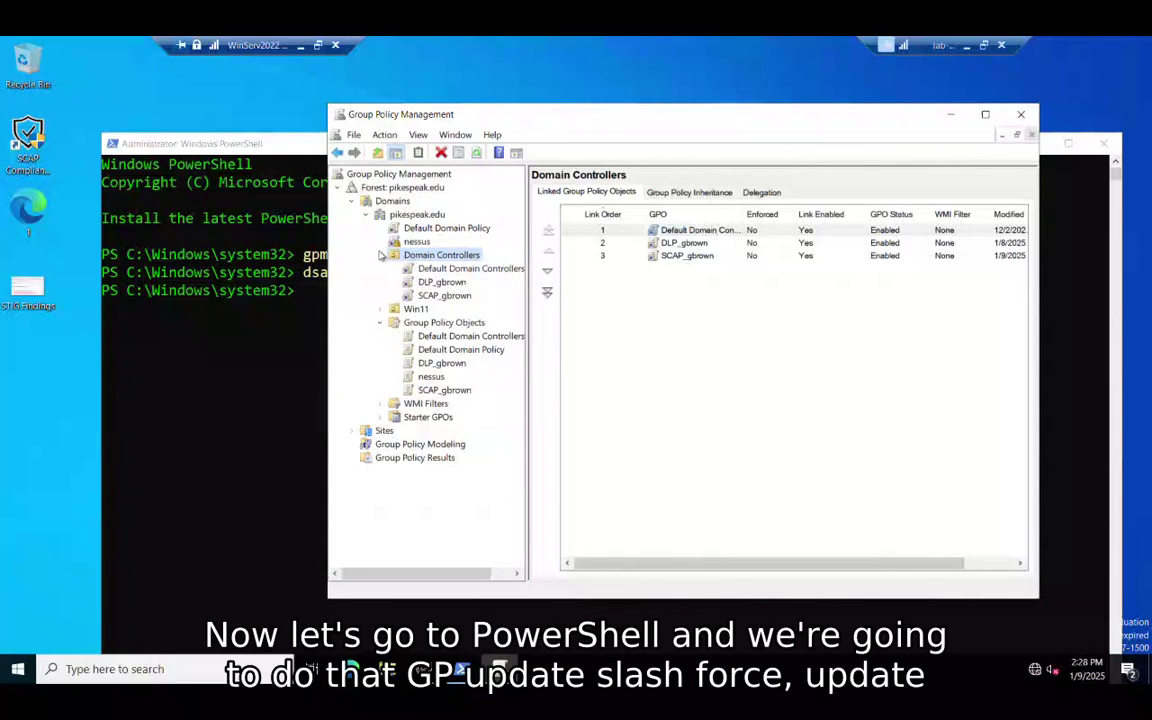
left_click(380, 255)
Step: Switch to PowerShell and force a Group Policy refresh with gpupdate /force
left_click(310, 298)
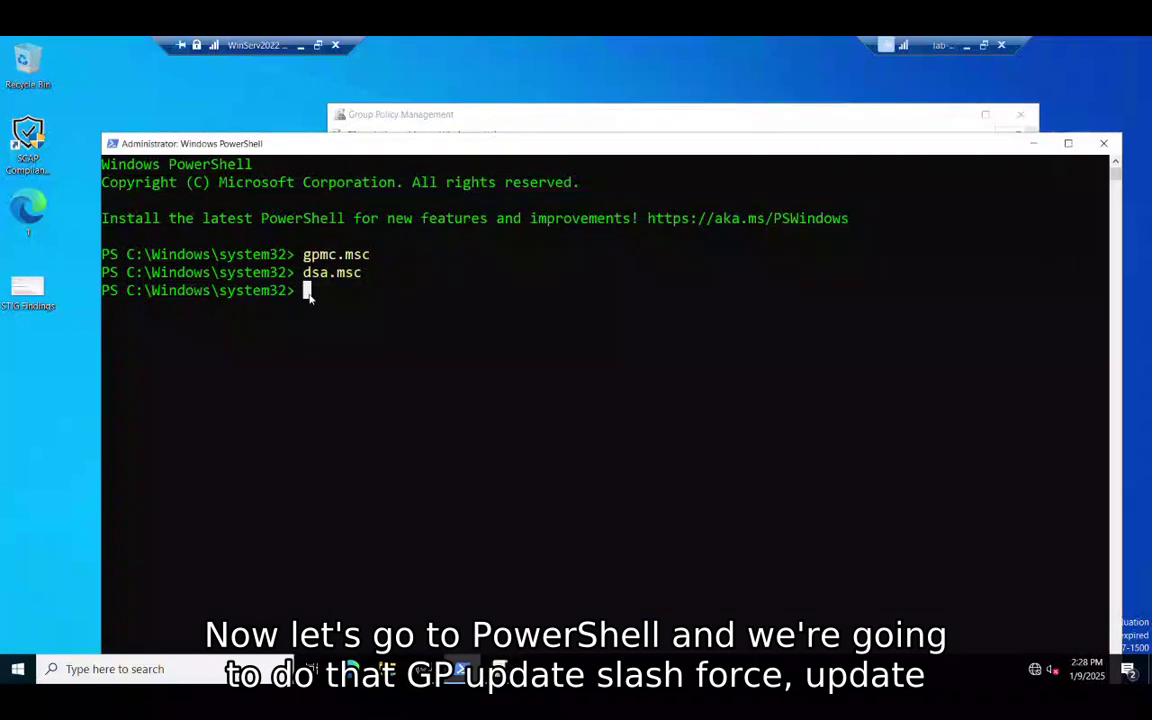
type("gpupdate /force")
key("Return")
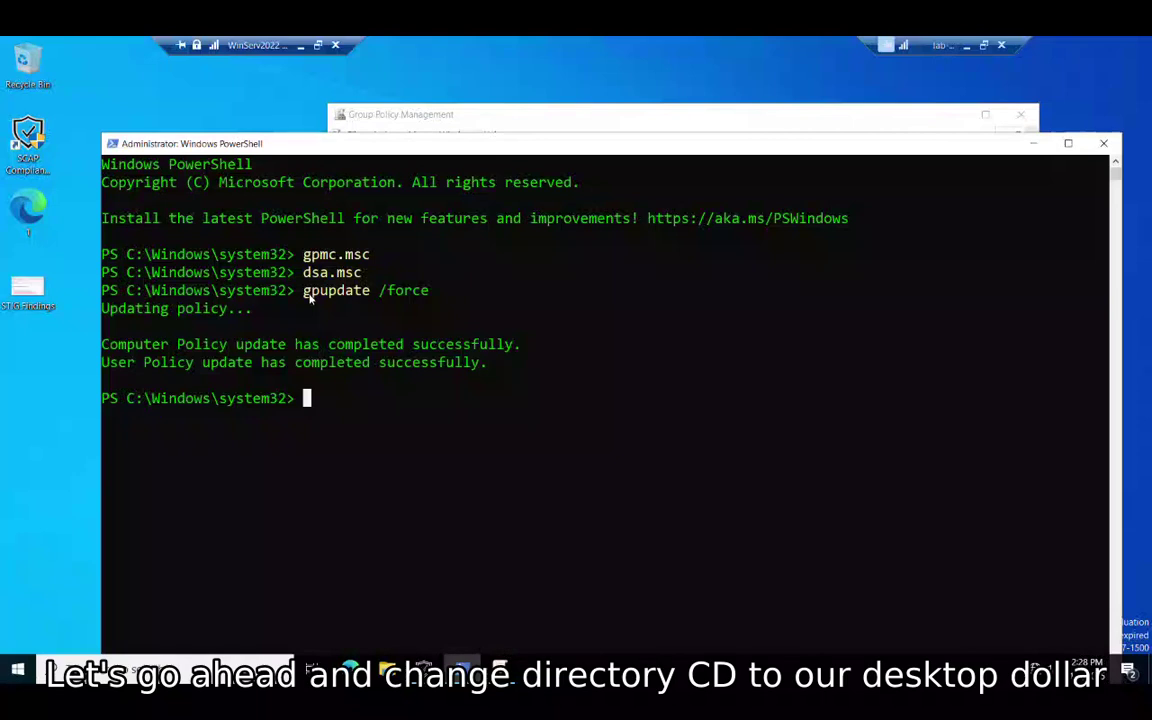
Step: Change the PowerShell working directory to the desktop with cd $env:userprofile/desktop
type("cd")
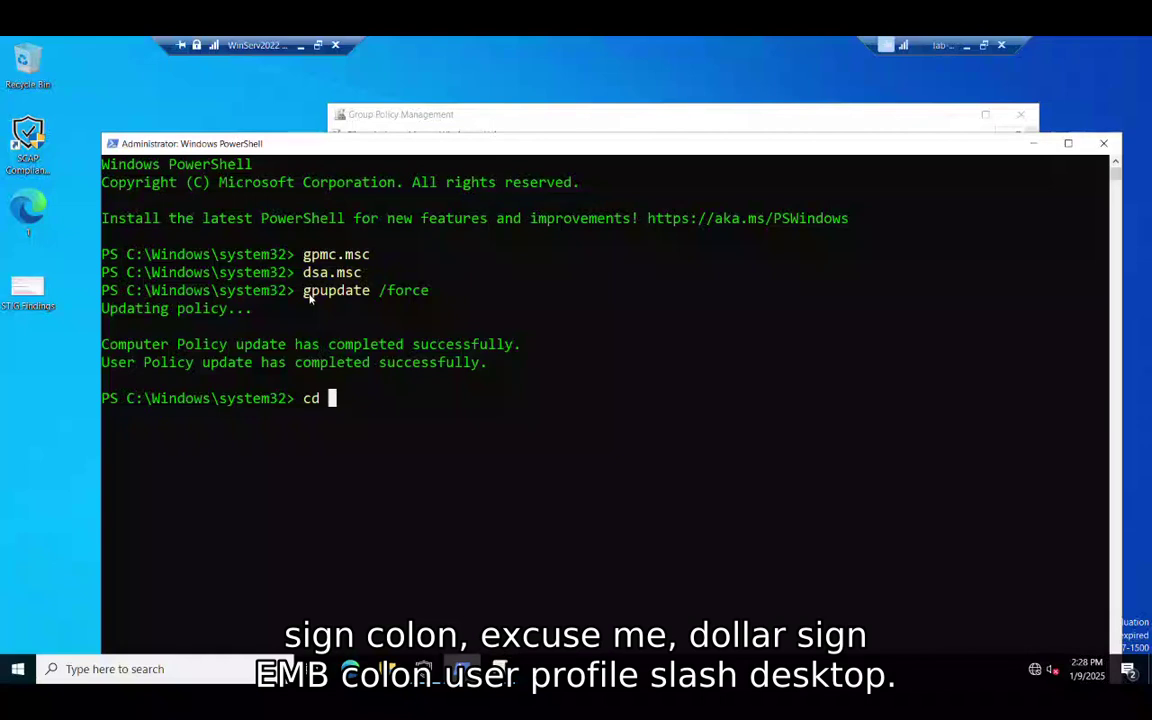
type(" $env:userprofile/desktop")
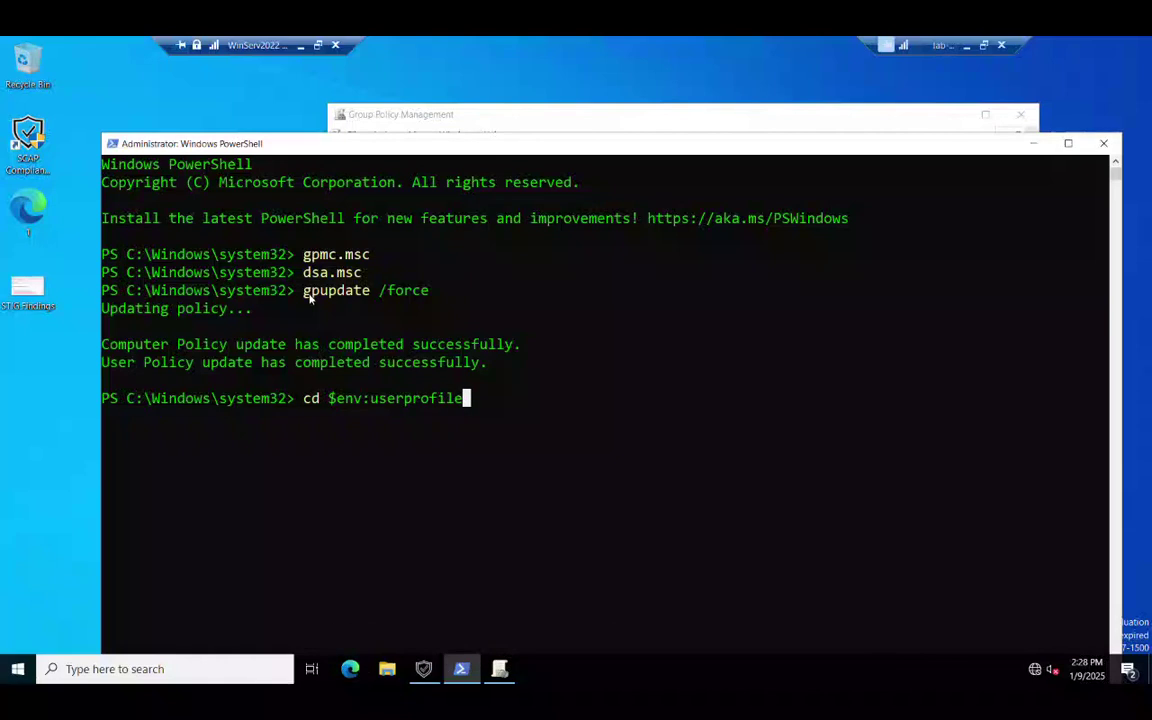
key("Return")
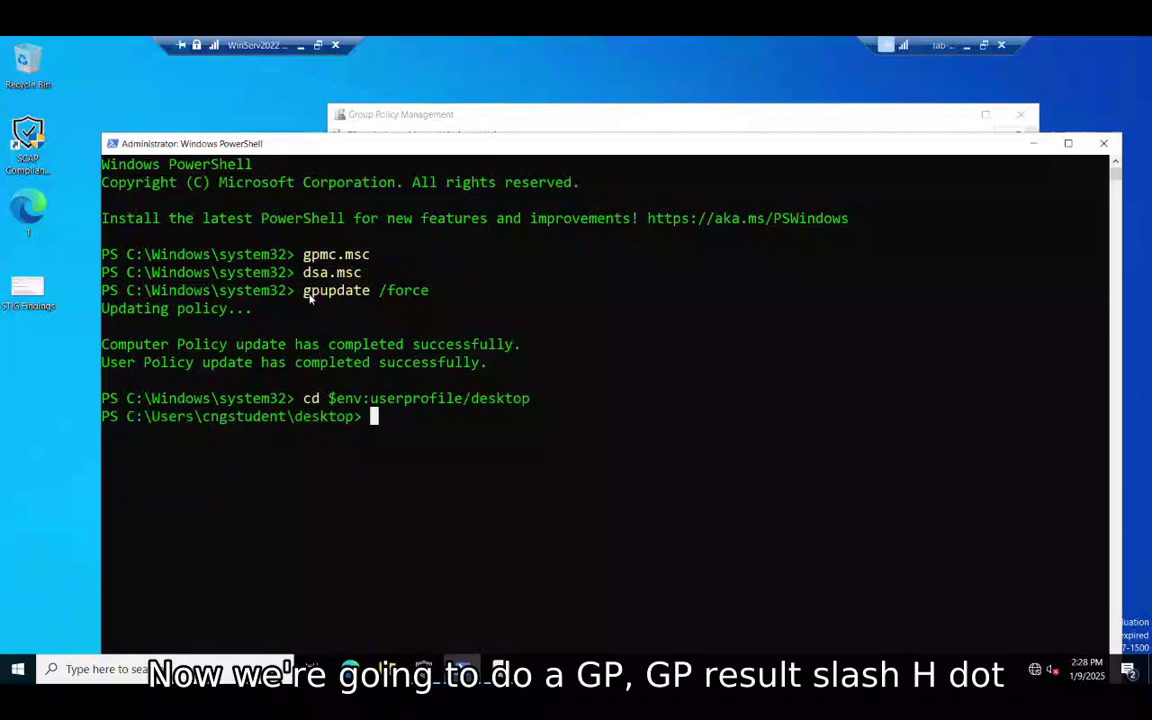
Step: Generate an HTML Group Policy results report on the desktop with gpresult /h ./2.htm
type("pg")
key("BackSpace")
key("BackSpace")
type("gpresult /h ")
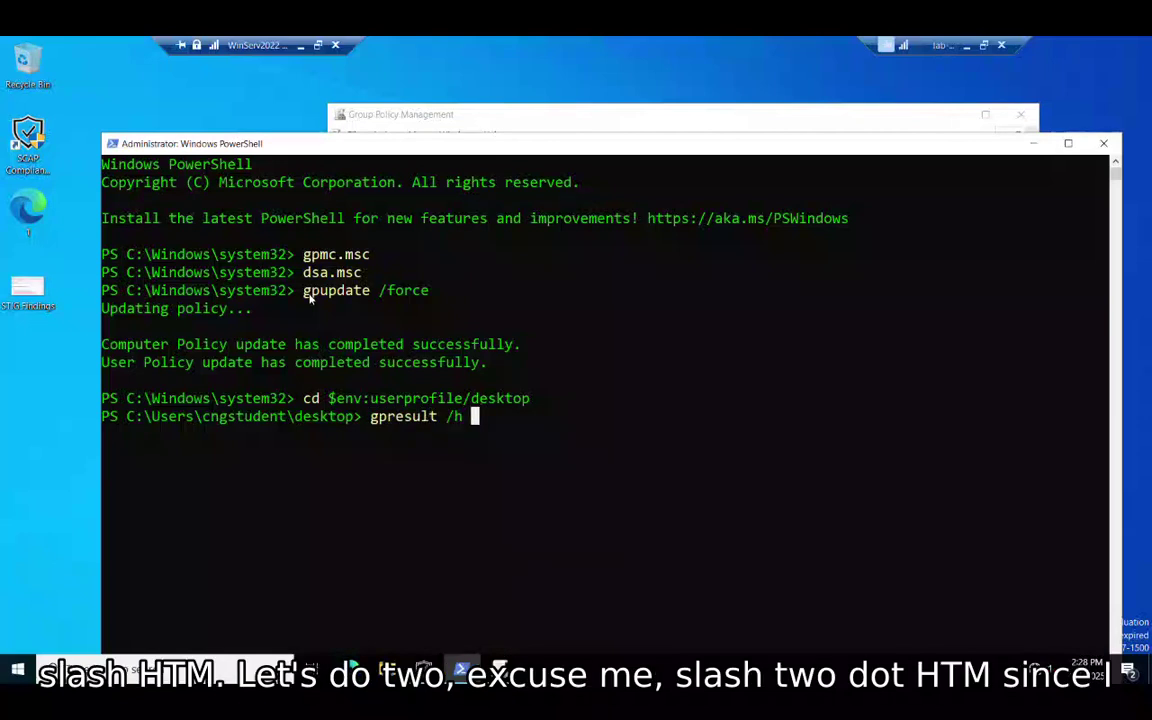
type("./htm")
key("BackSpace")
key("BackSpace")
key("BackSpace")
key("BackSpace")
type("1")
key("BackSpace")
type("/2.htm")
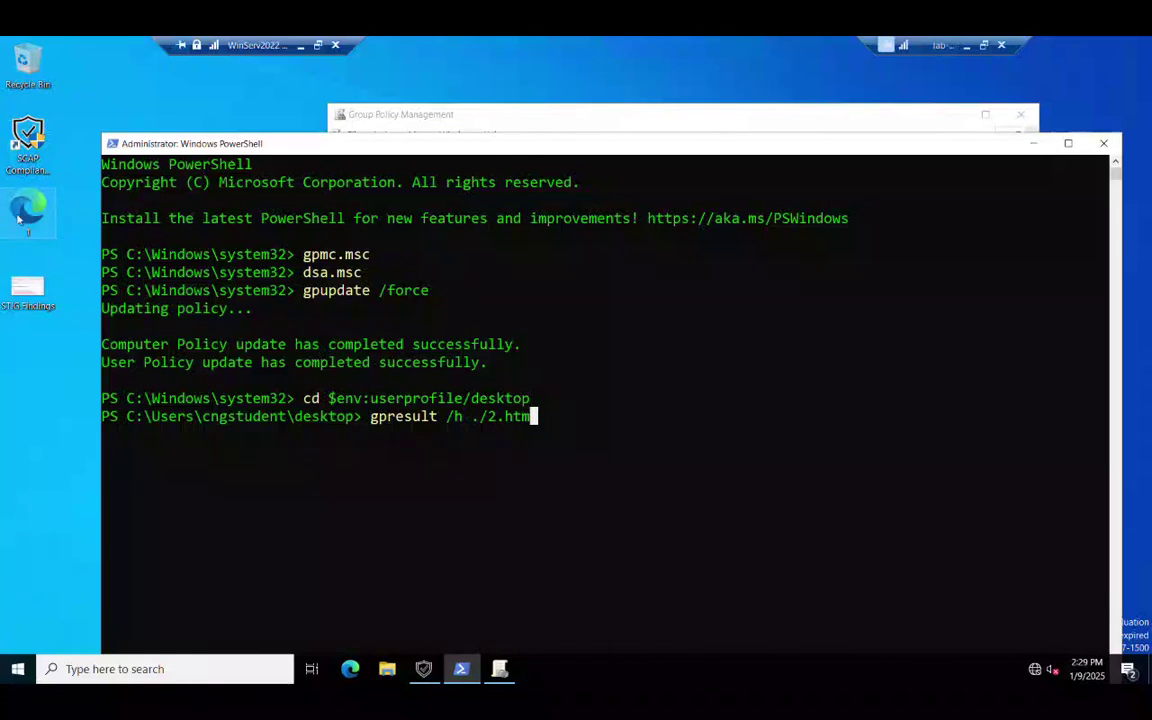
key("Return")
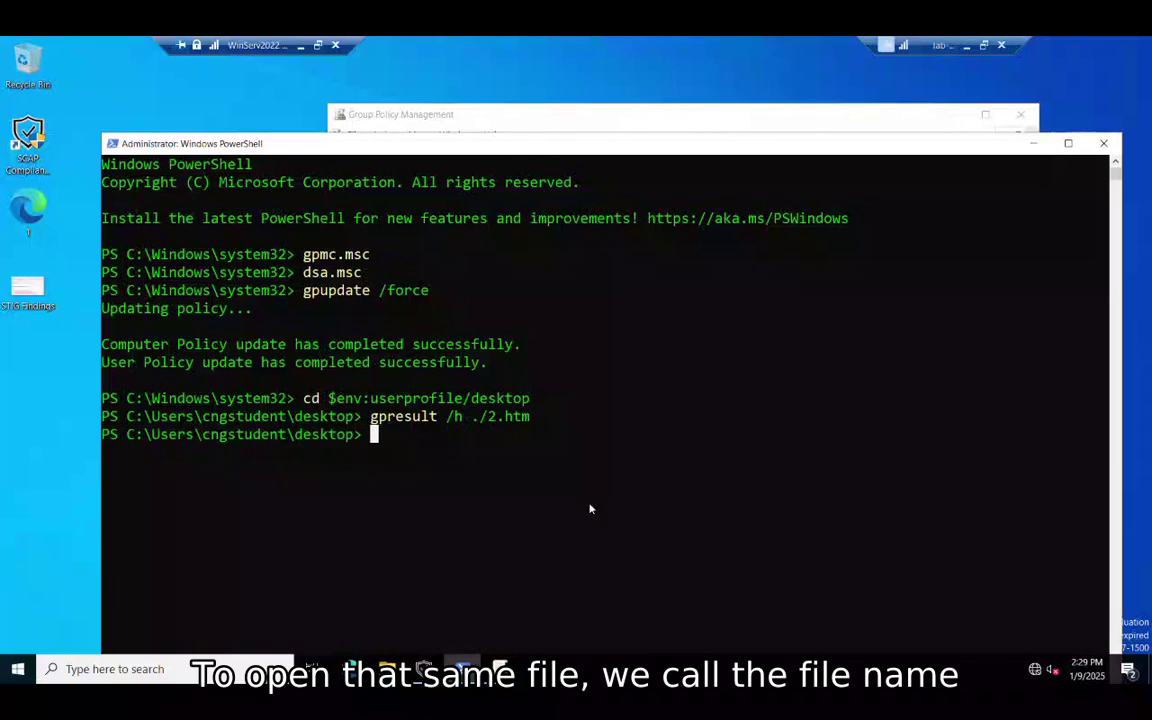
Step: Open the generated 2.htm report from PowerShell and bring it to the foreground in Microsoft Edge
type("./")
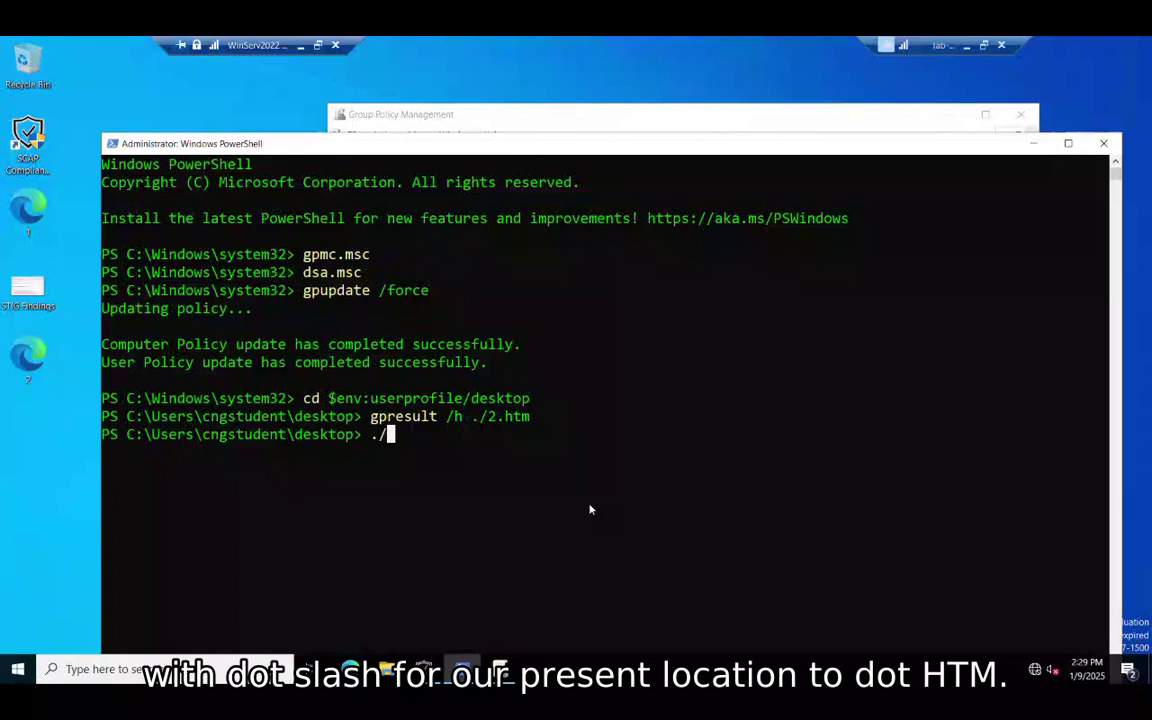
type("2.htm")
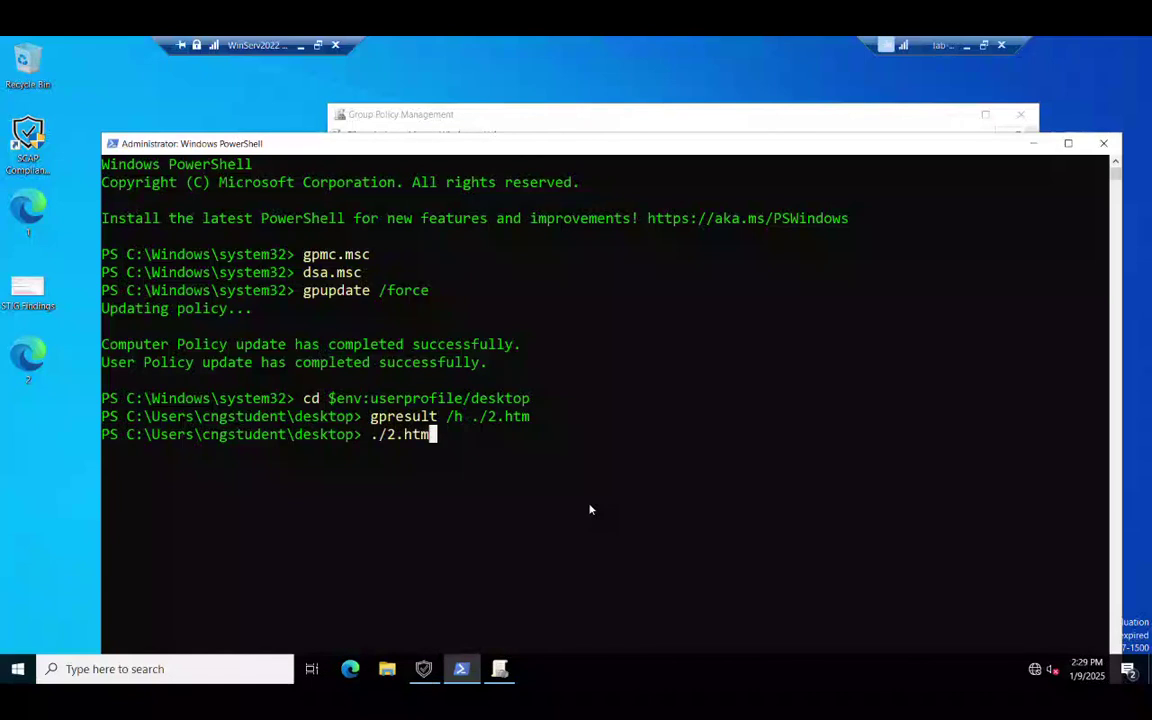
key("Return")
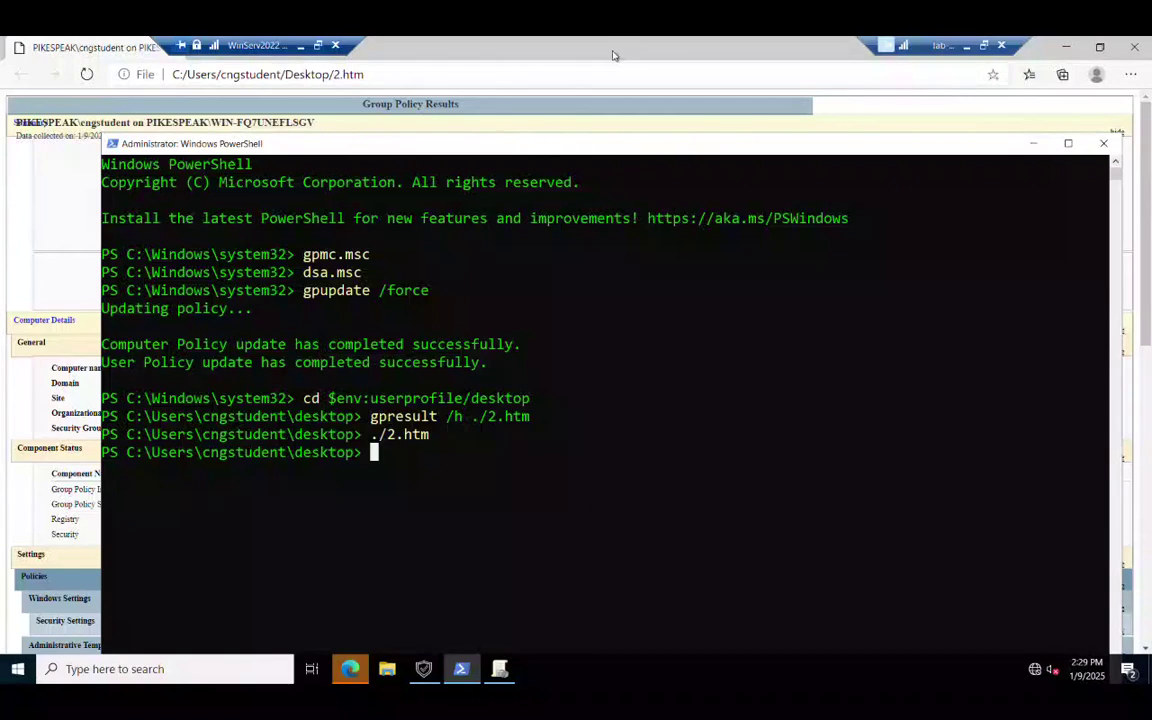
left_click(613, 56)
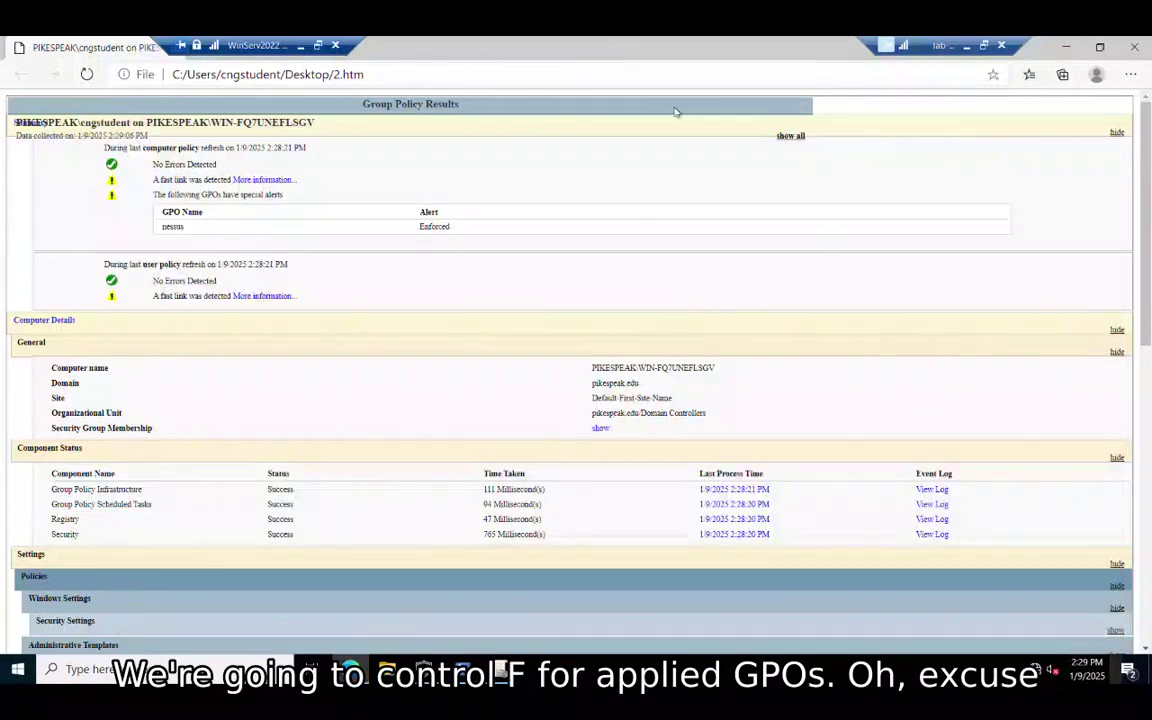
Step: Expand all sections of the Group Policy Results report, find "applied gpo" and review the GPOs listed there
key("ctrl+f")
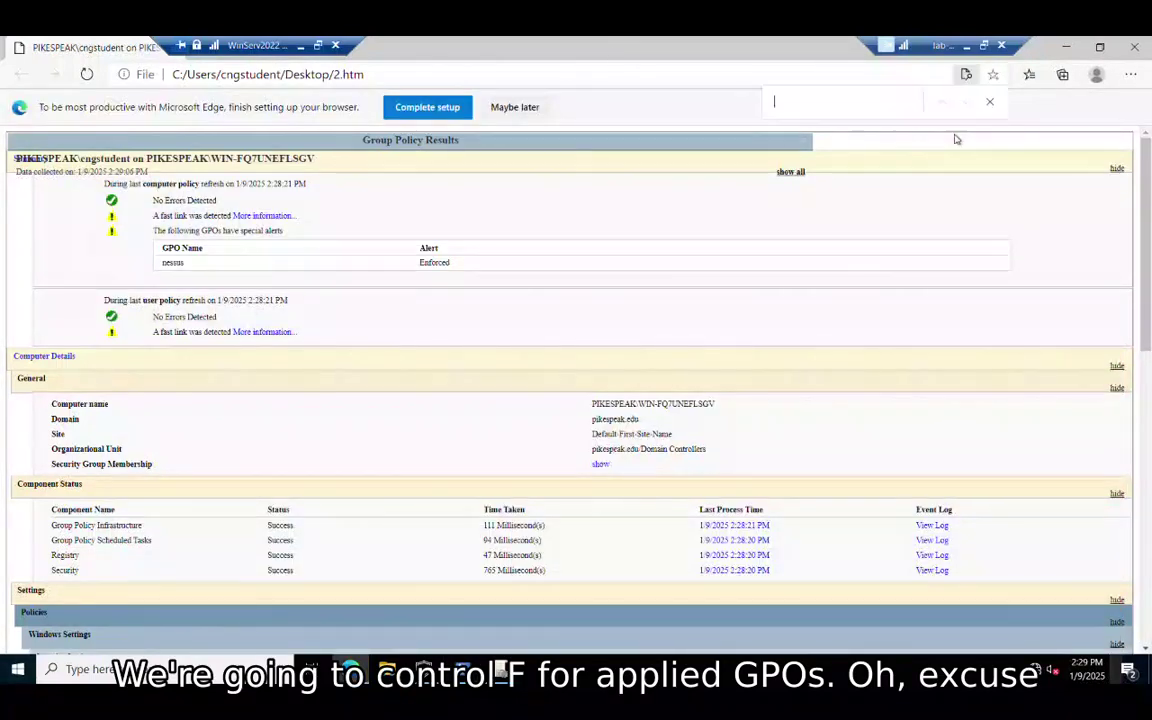
type("applied gpo")
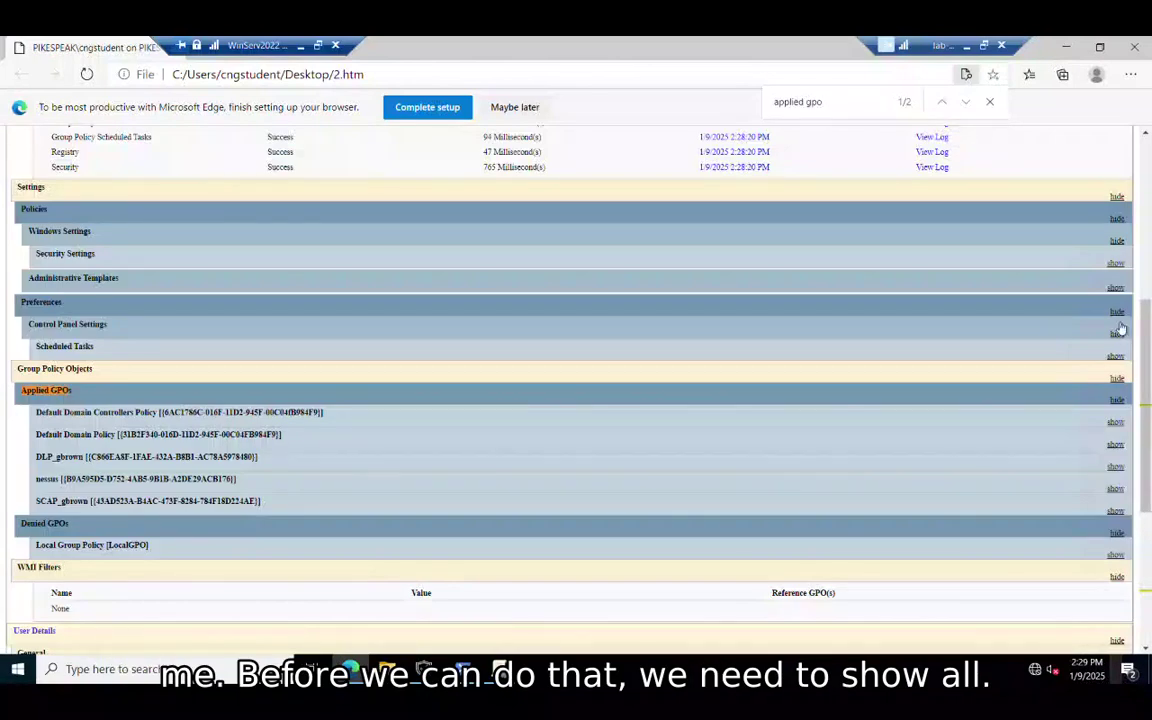
scroll(570, 390, "up", 4)
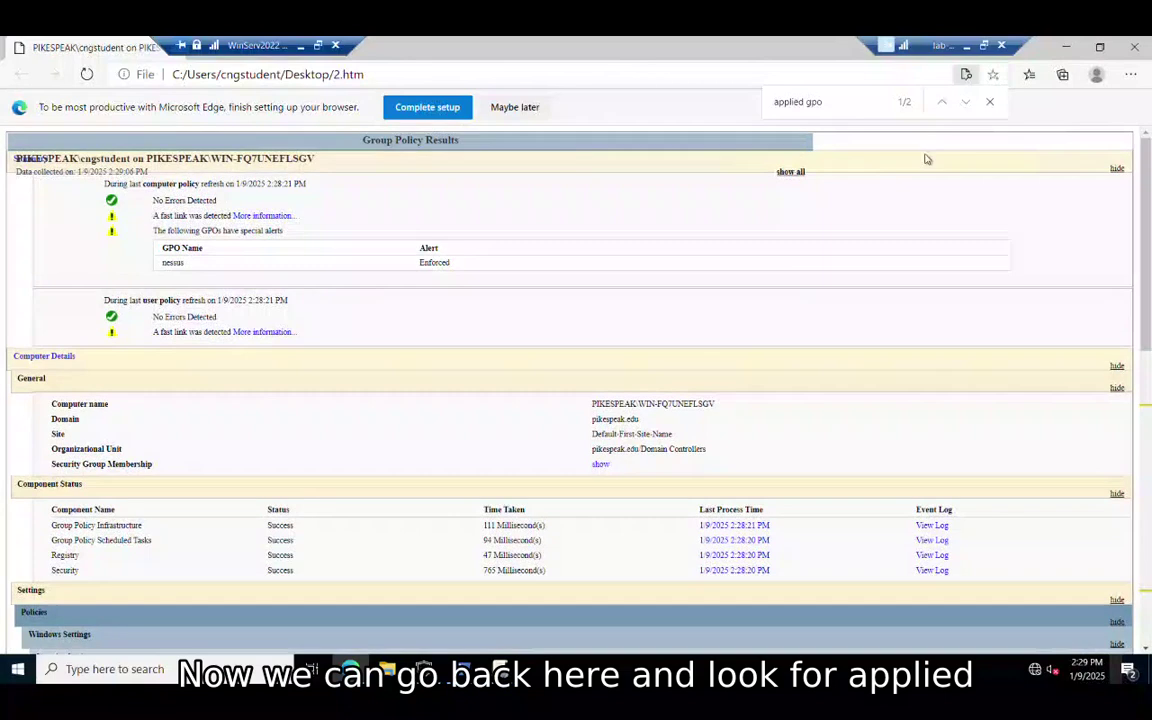
left_click(787, 175)
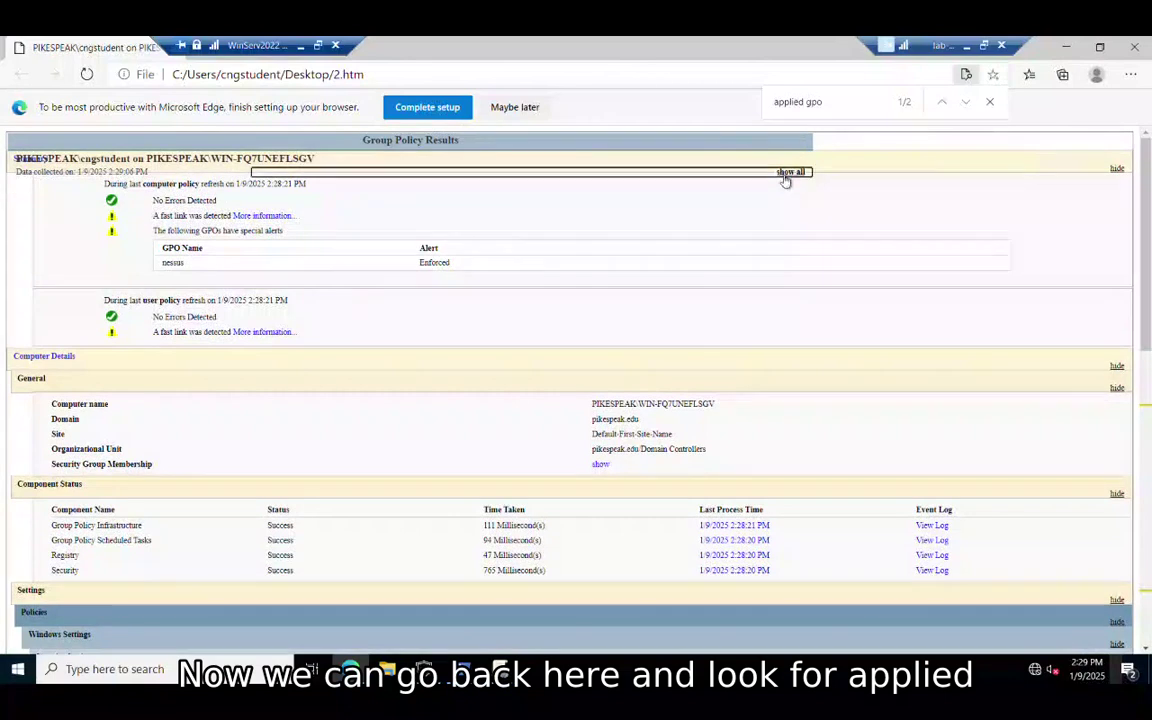
left_click(837, 101)
key("Return")
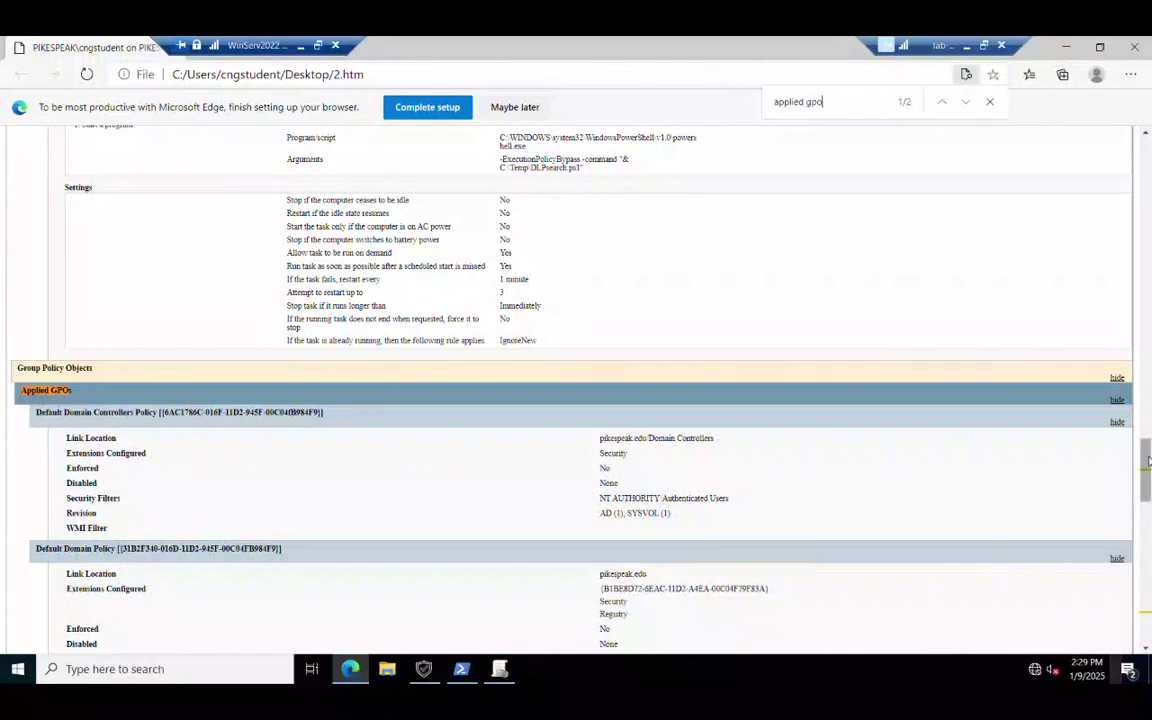
left_click_drag(1147, 460, 1149, 491)
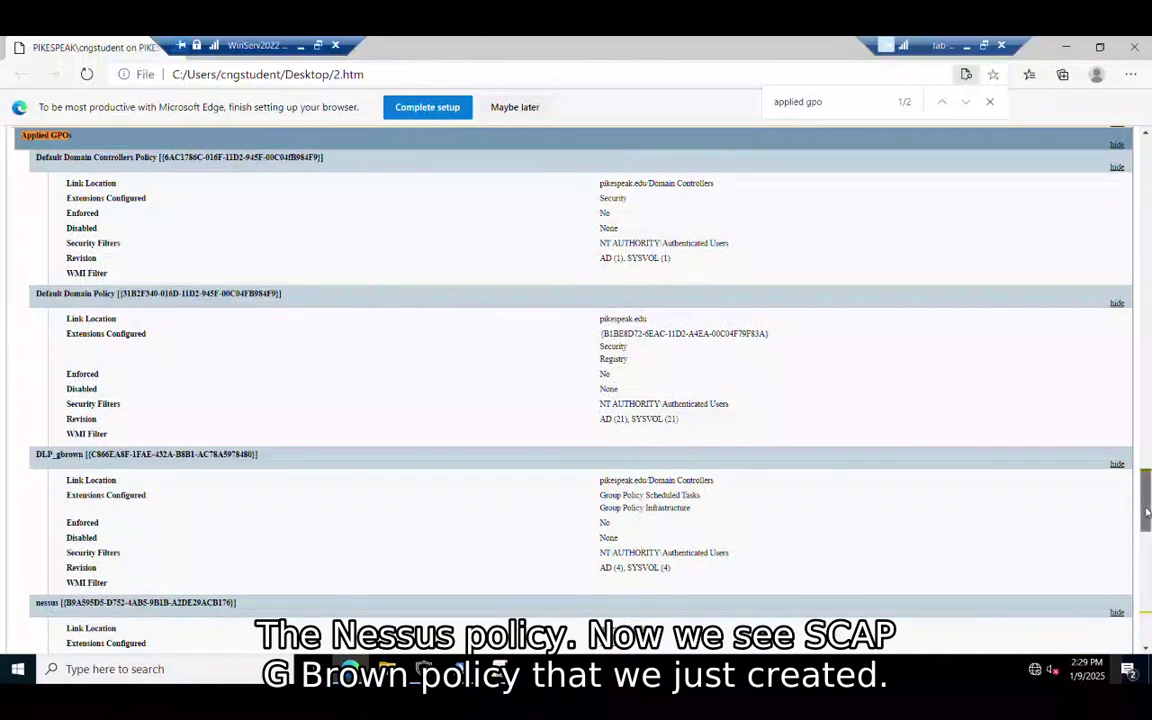
left_click_drag(1147, 512, 1147, 543)
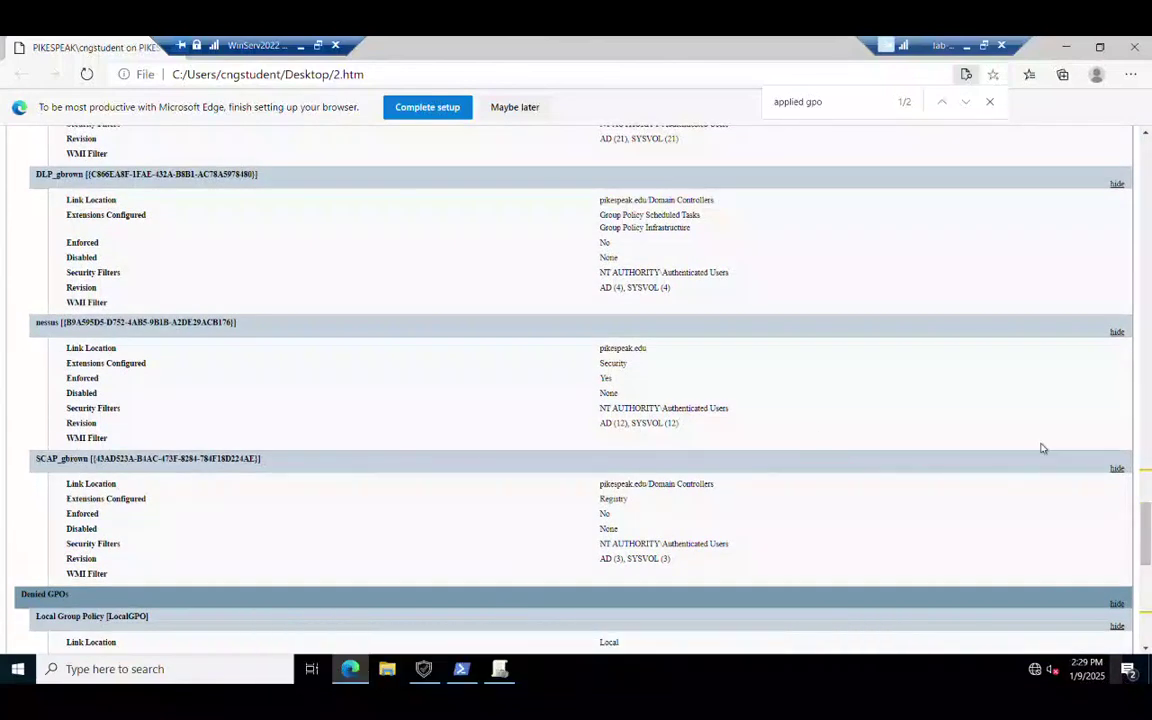
left_click_drag(1148, 515, 1107, 402)
scroll(1107, 402, "down", 1)
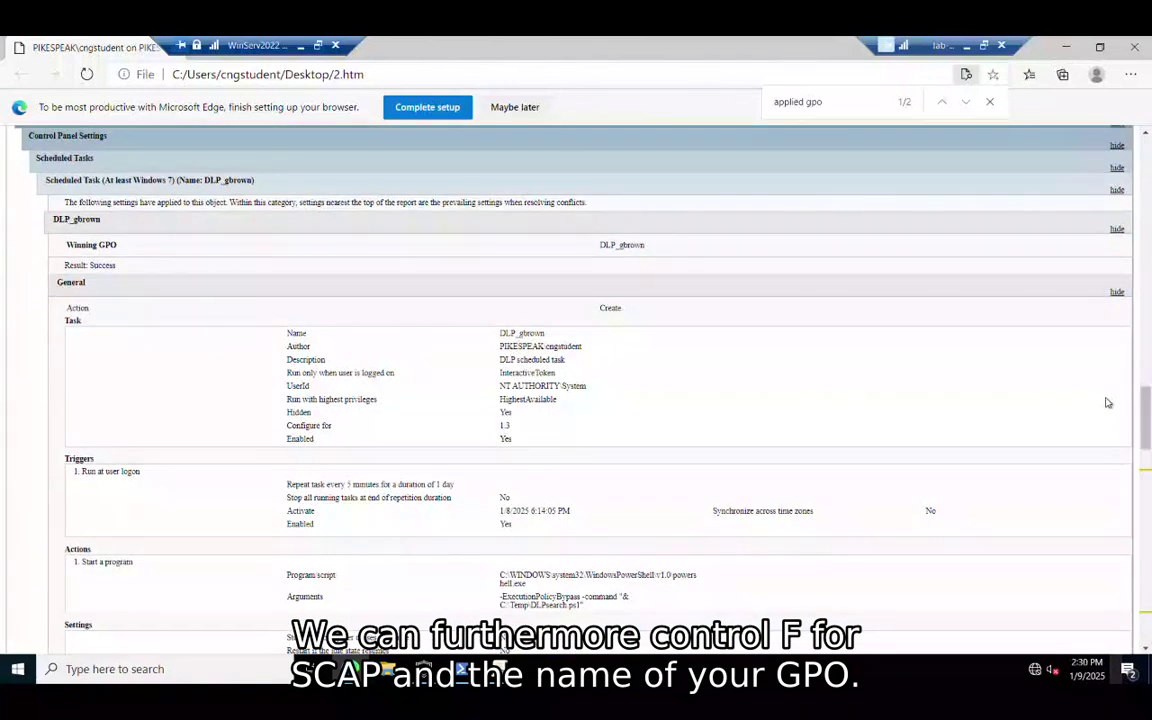
Step: Search the report for the SCAP GPO's full name and examine the AutoPlay policies it applies
key("ctrl+f")
type("SCA")
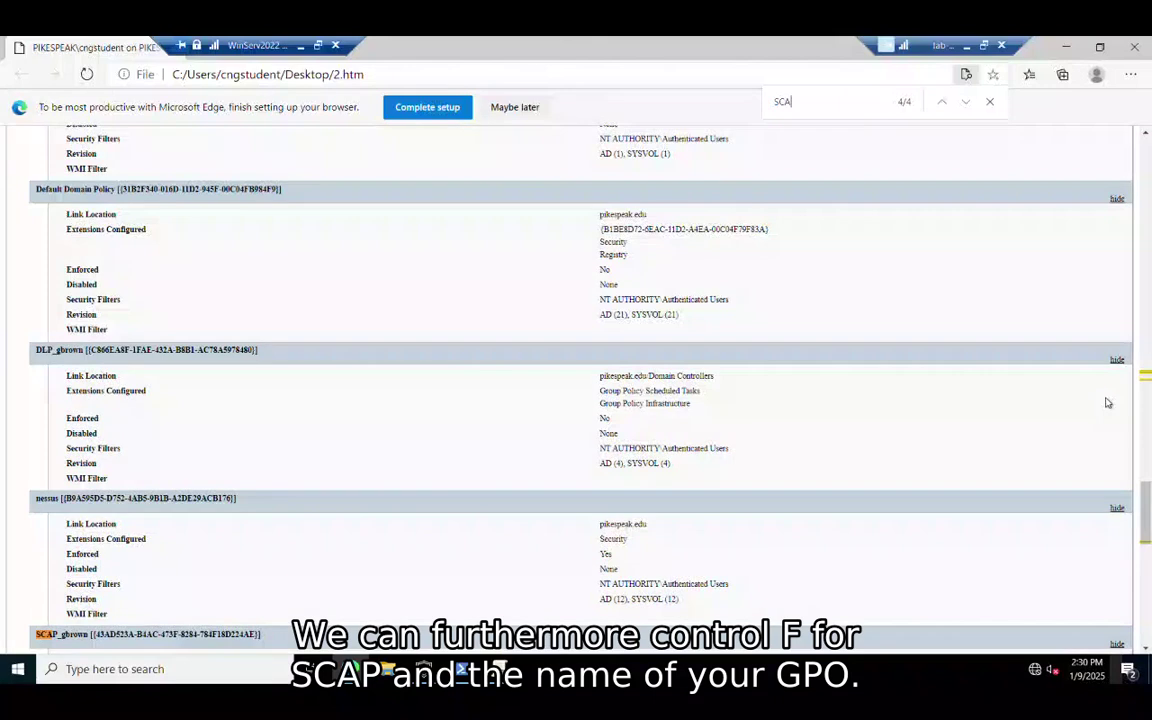
type("P-g")
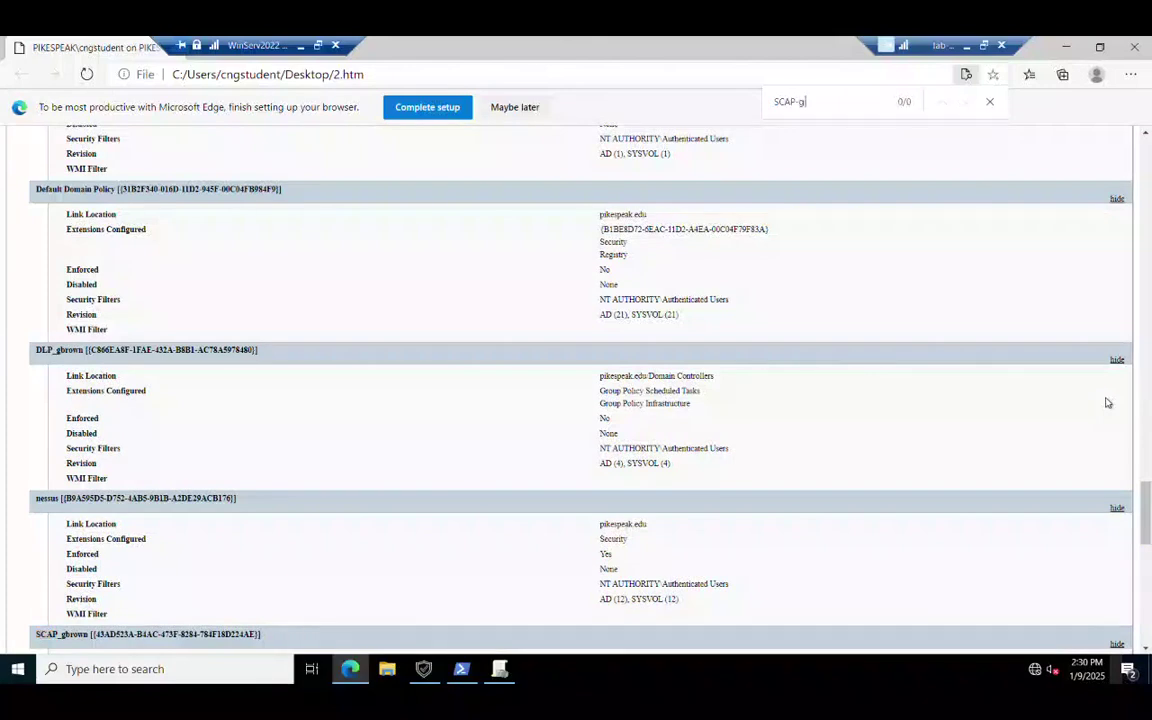
key("BackSpace")
key("BackSpace")
type("_gbro")
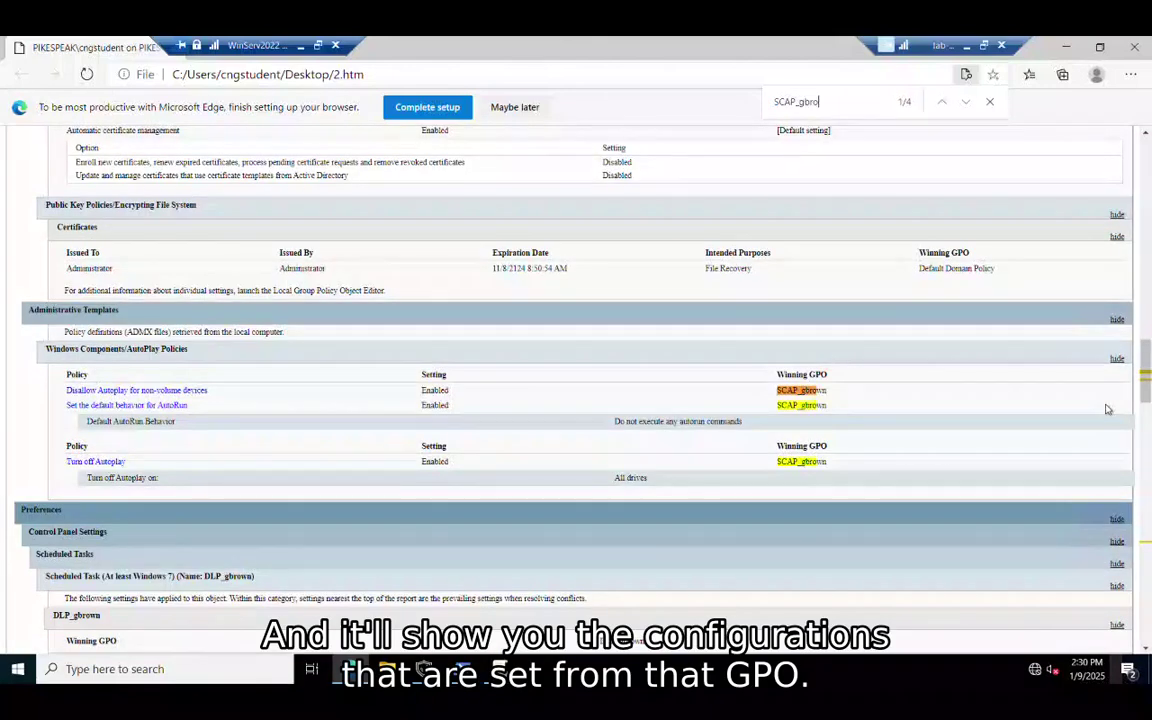
type("wn")
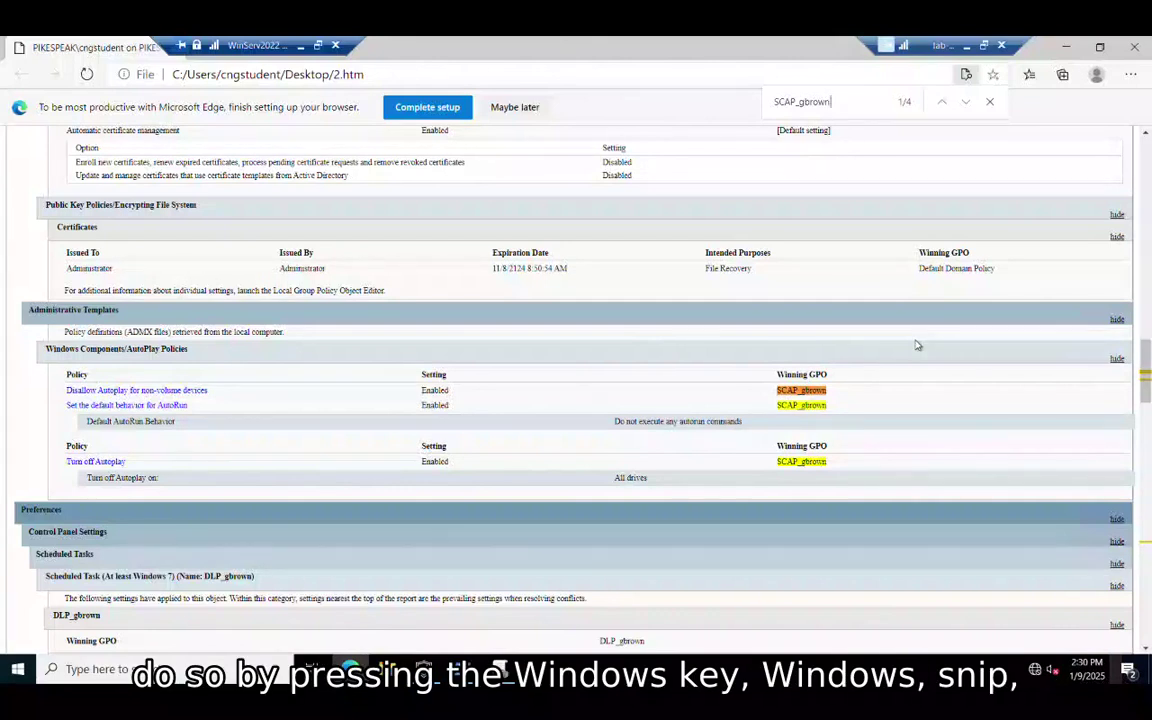
left_click(575, 359)
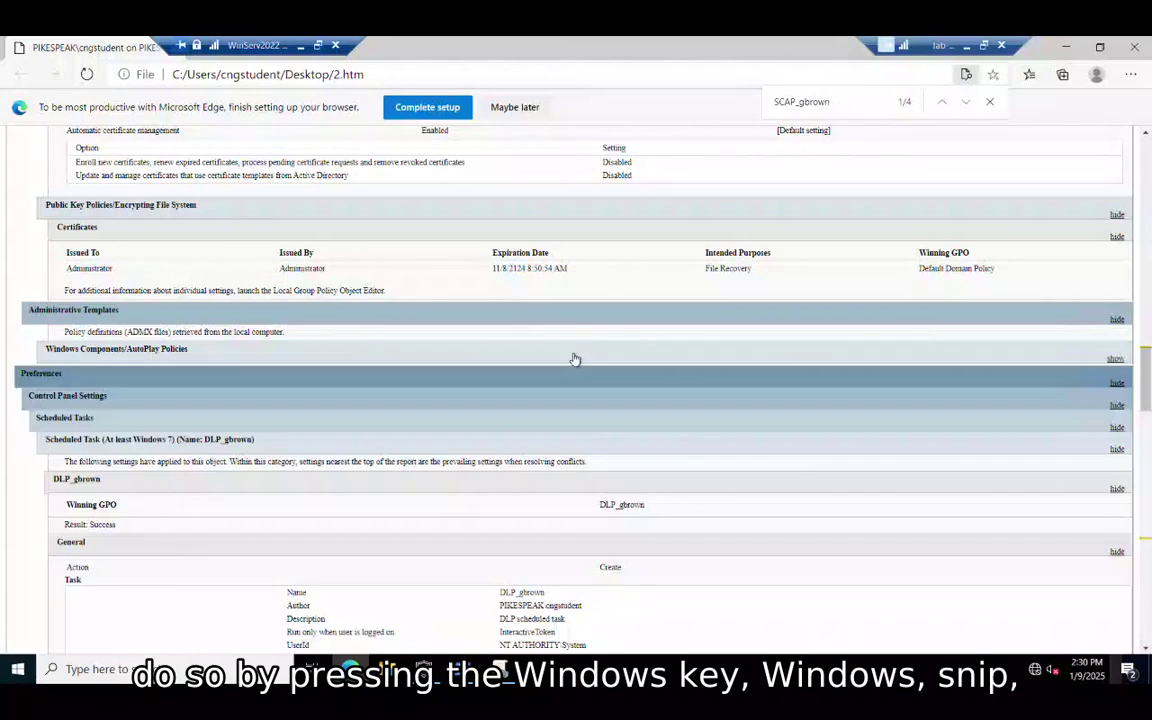
left_click(575, 359)
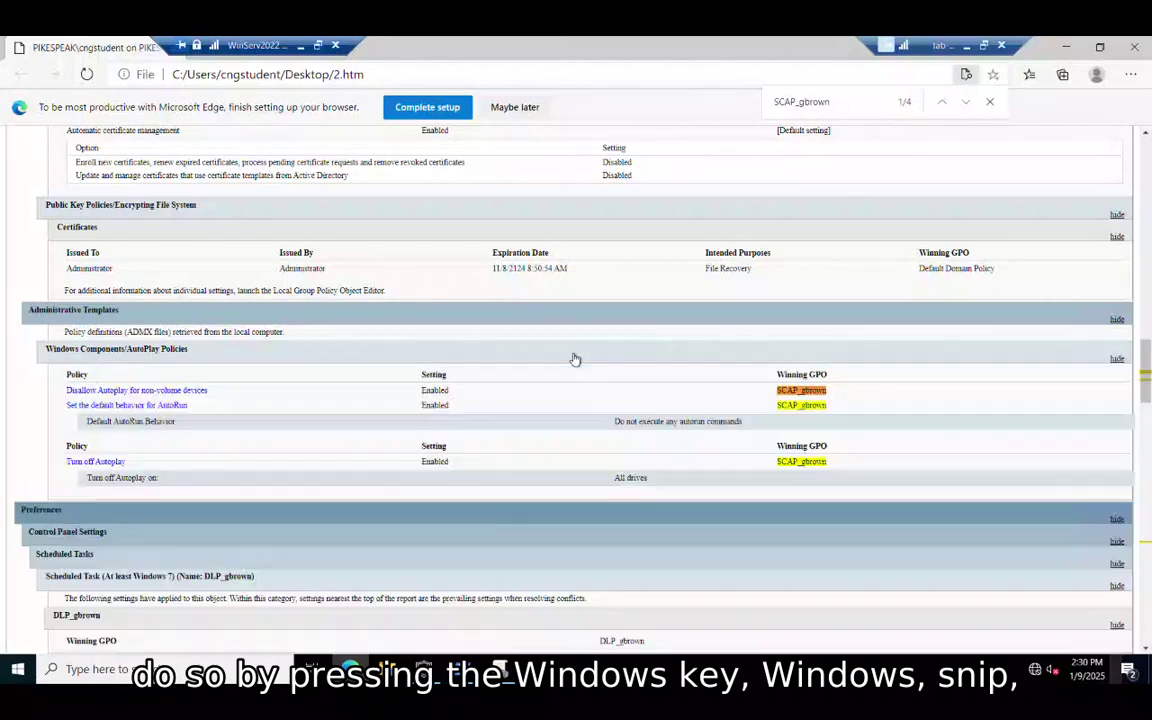
Step: Open Snipping Tool and capture the report's Administrative Templates section with the AutoPlay policies and their winning GPO
key("super")
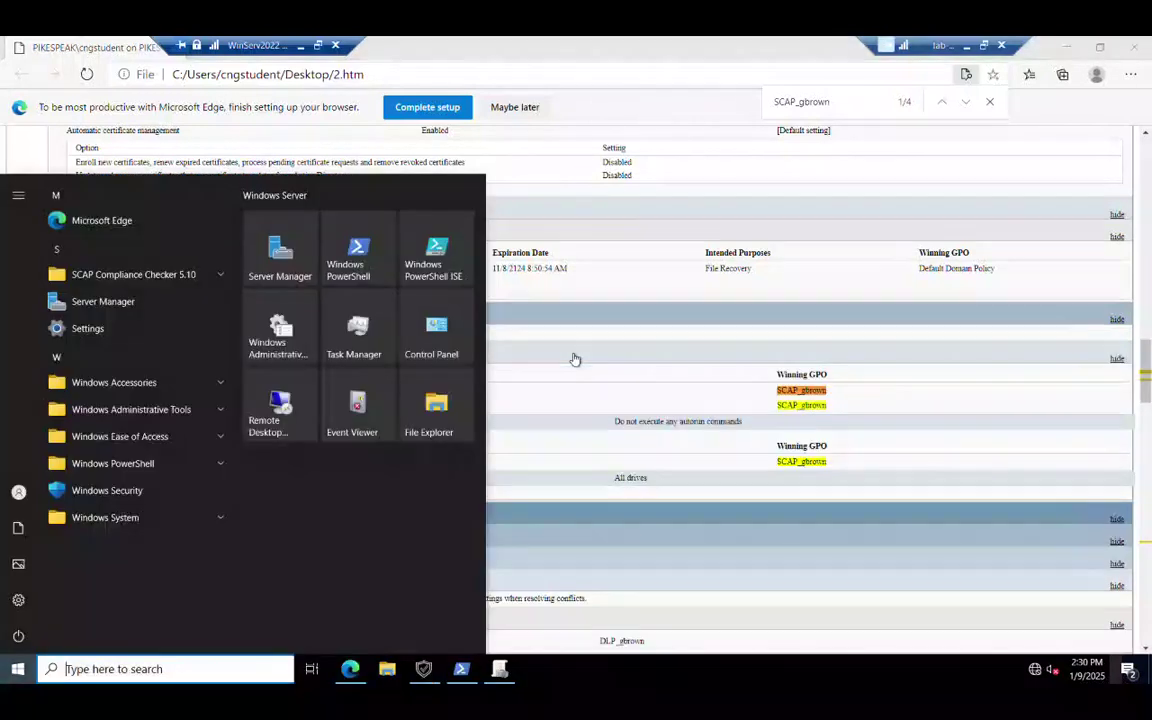
type("snip")
key("Return")
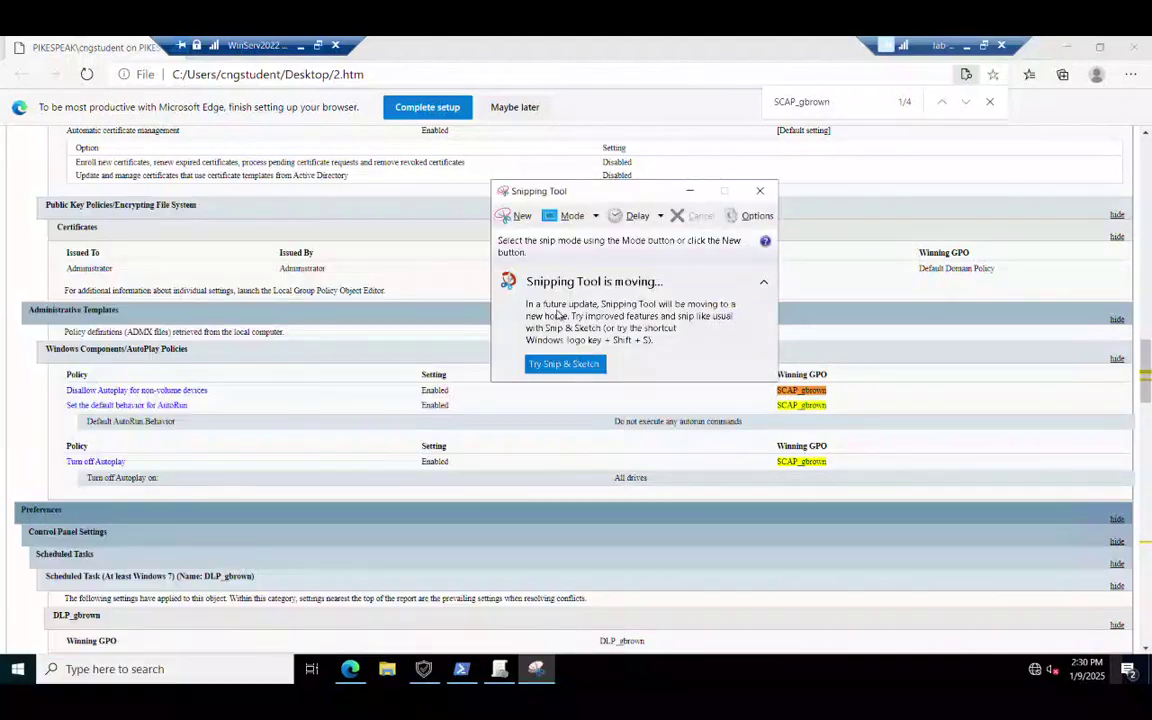
left_click(517, 217)
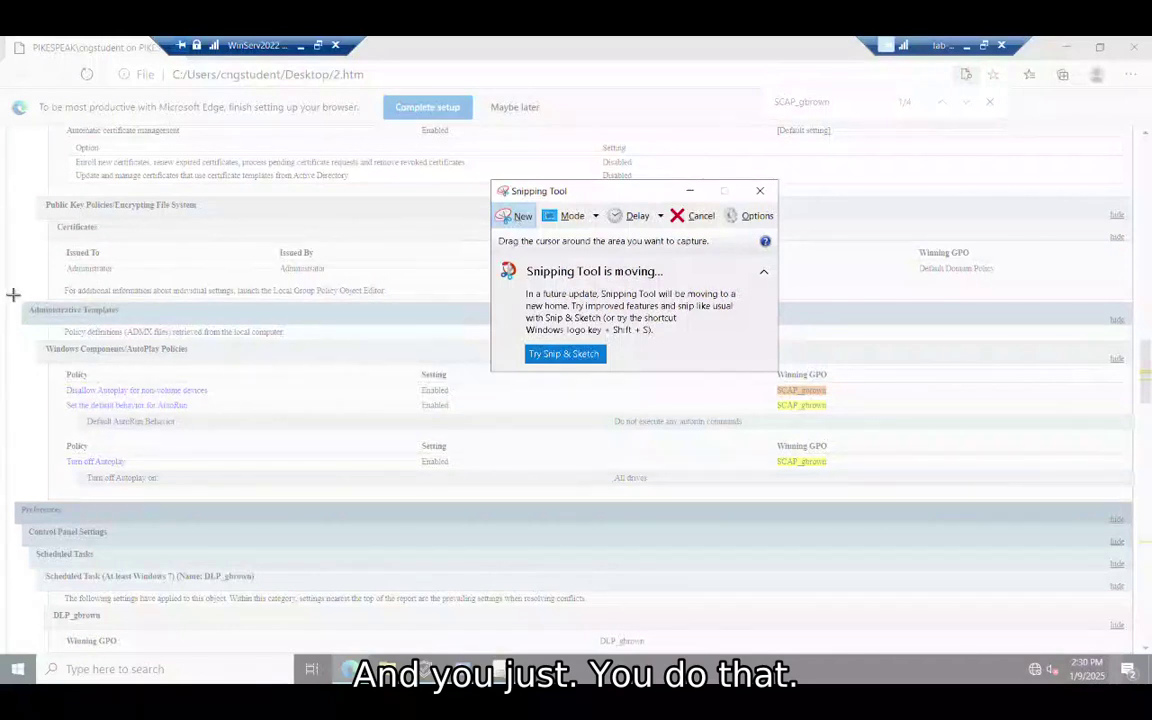
left_click_drag(13, 294, 1134, 497)
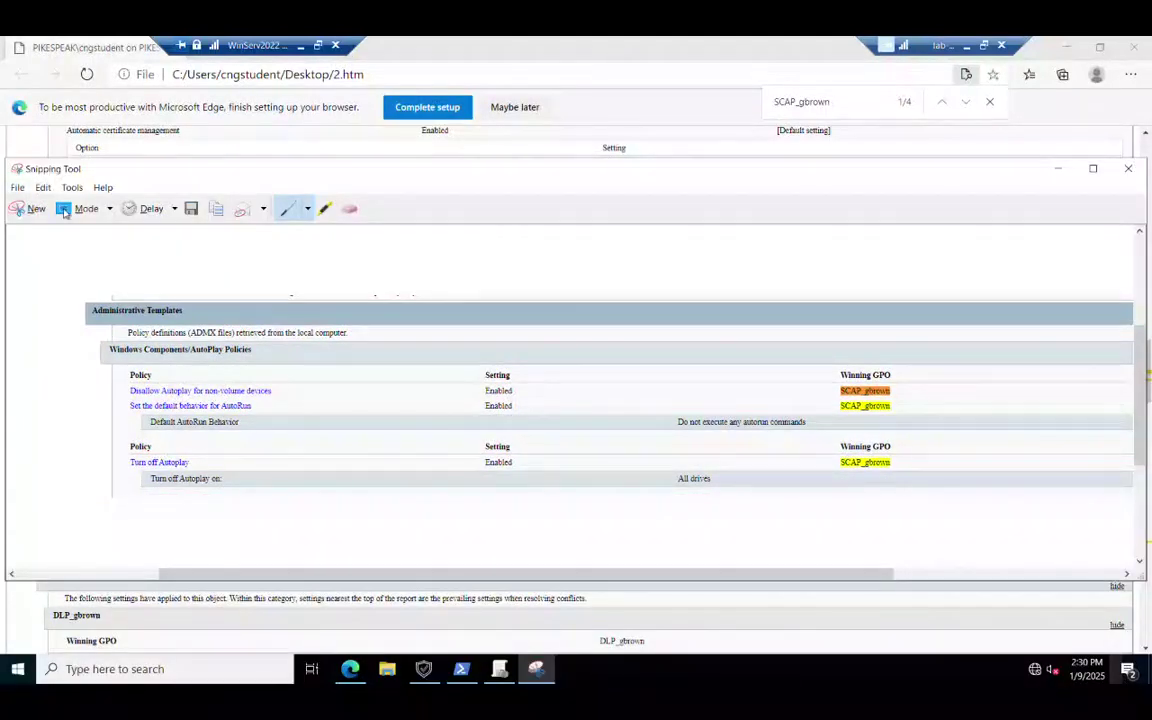
Step: Save the snip to the Desktop as the PNG gpresultscap, and close Snipping Tool and the Edge report
left_click(17, 188)
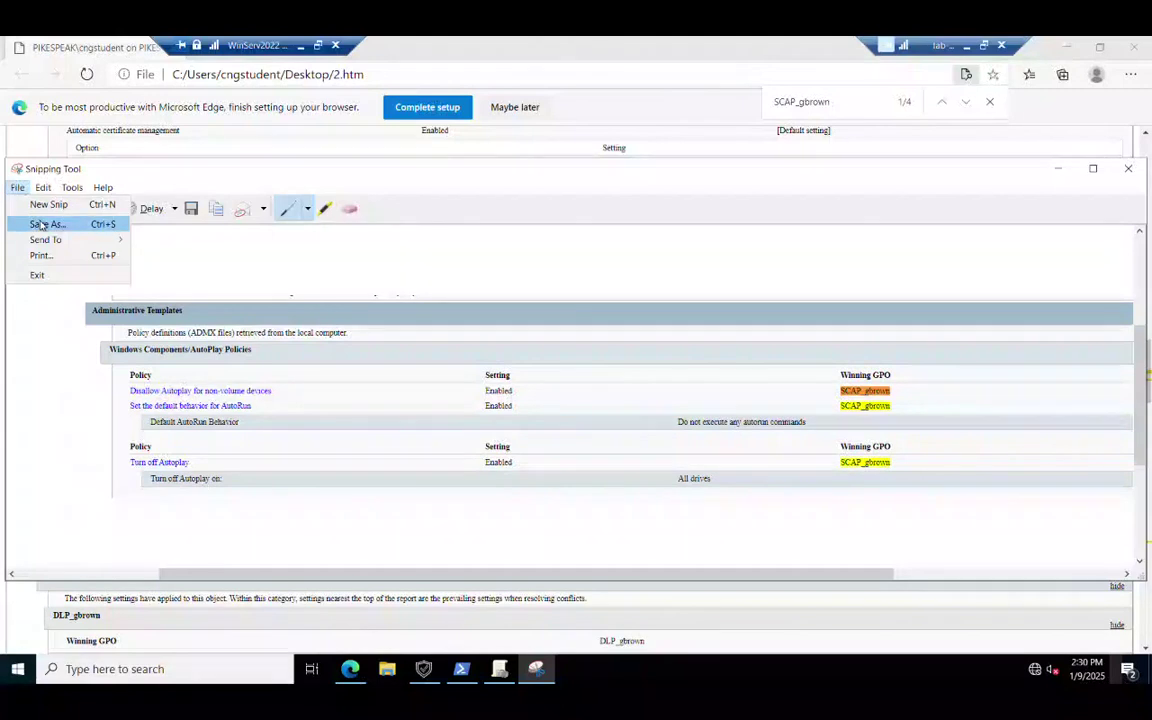
left_click(47, 224)
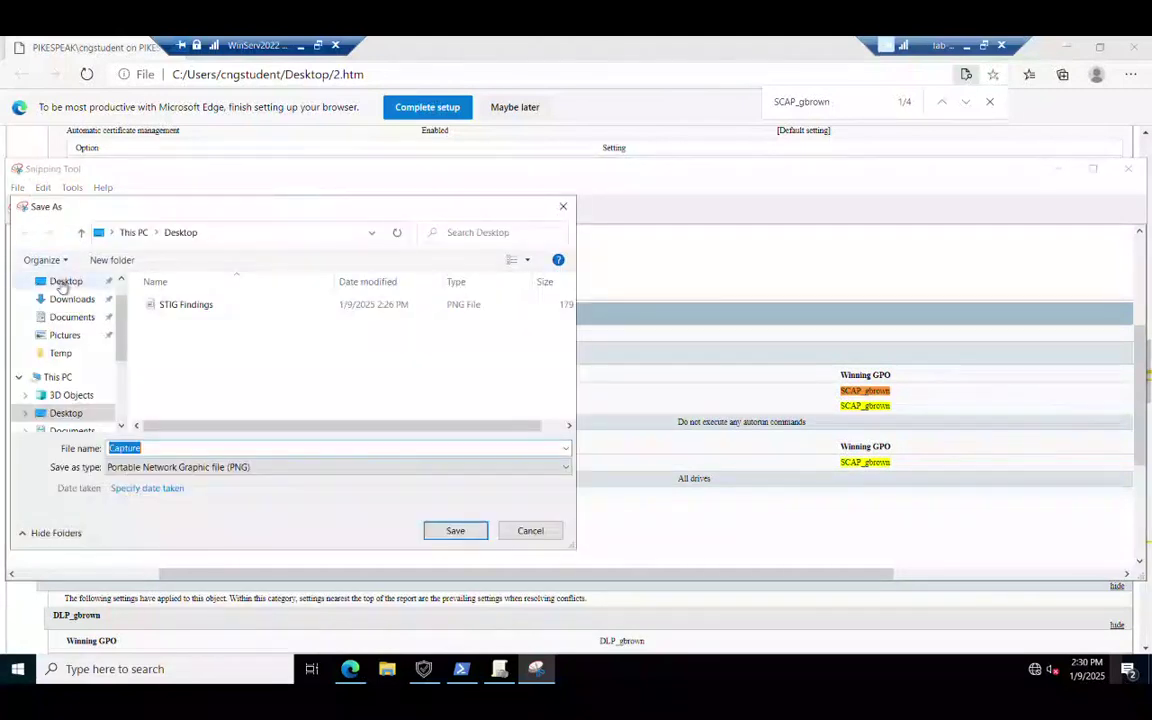
left_click(67, 281)
double_click(160, 447)
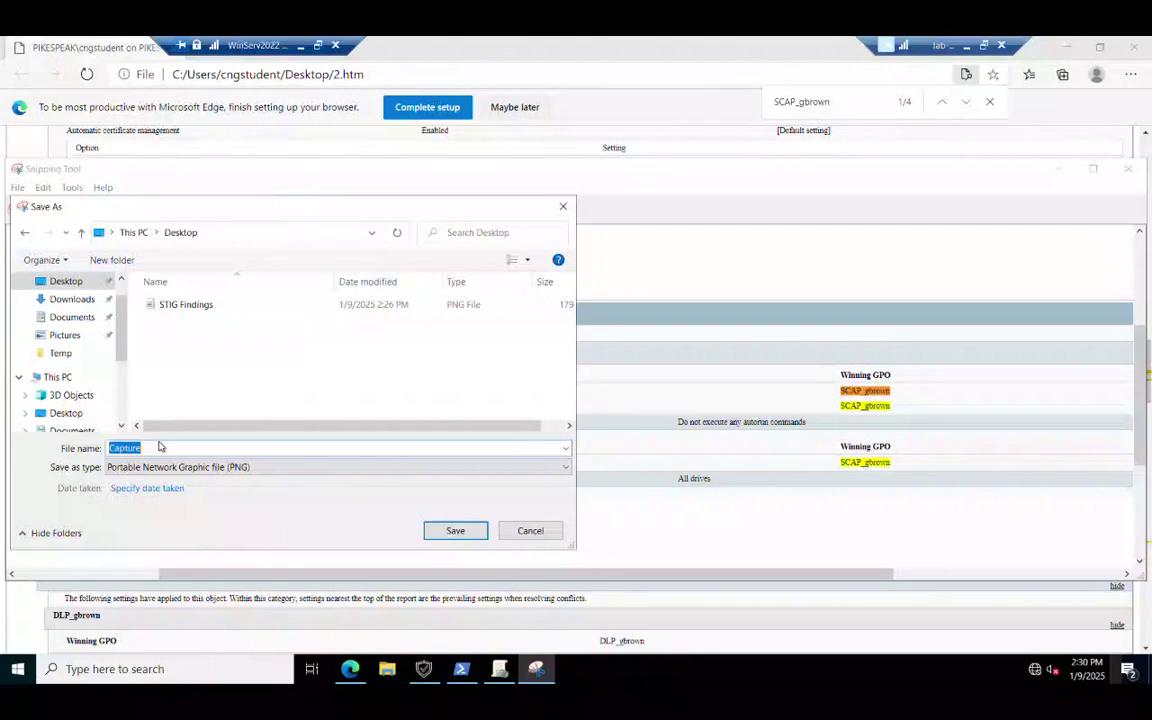
type("gr")
type("resultscap")
left_click(456, 531)
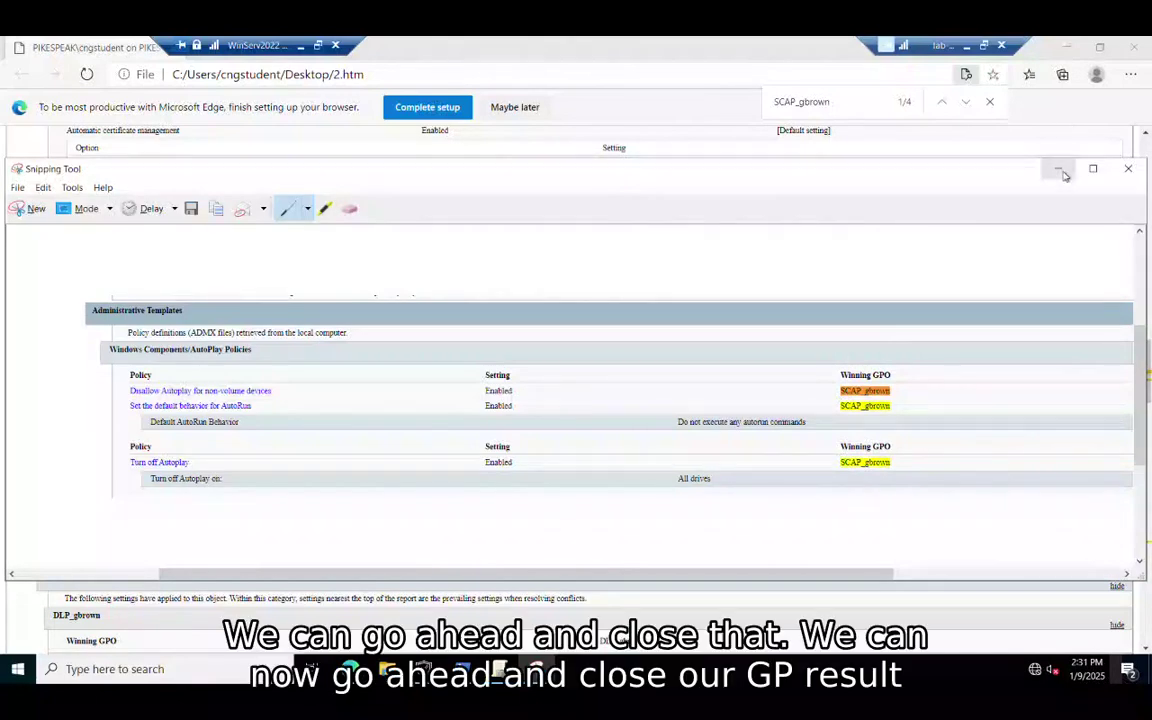
left_click(1128, 169)
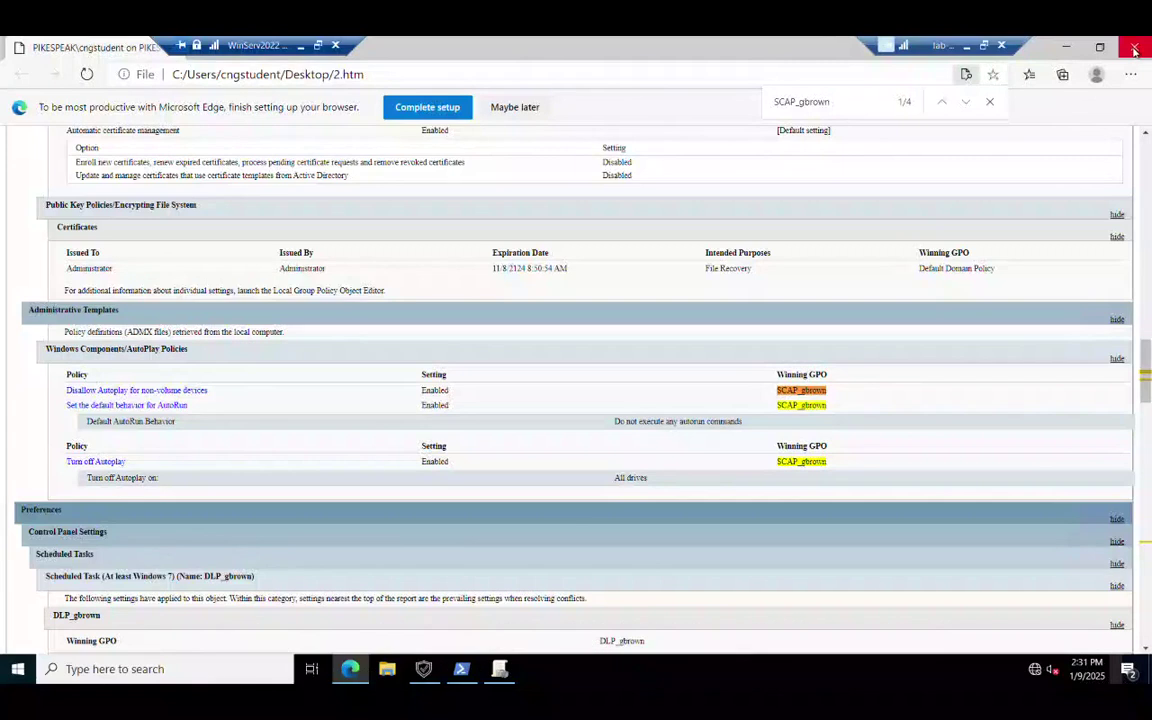
left_click(1134, 49)
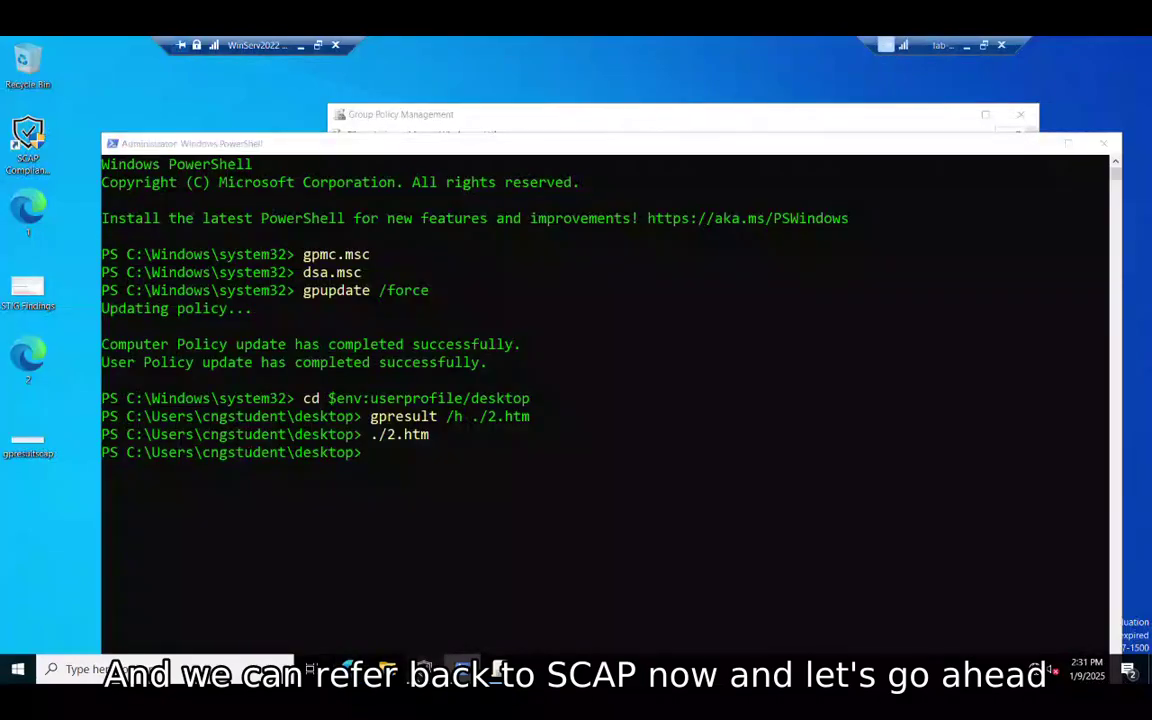
Step: Switch to SCAP Compliance Checker, run another local scan and select the MS_Windows_Server_2022_STIG entry in the new session's results
left_click(418, 672)
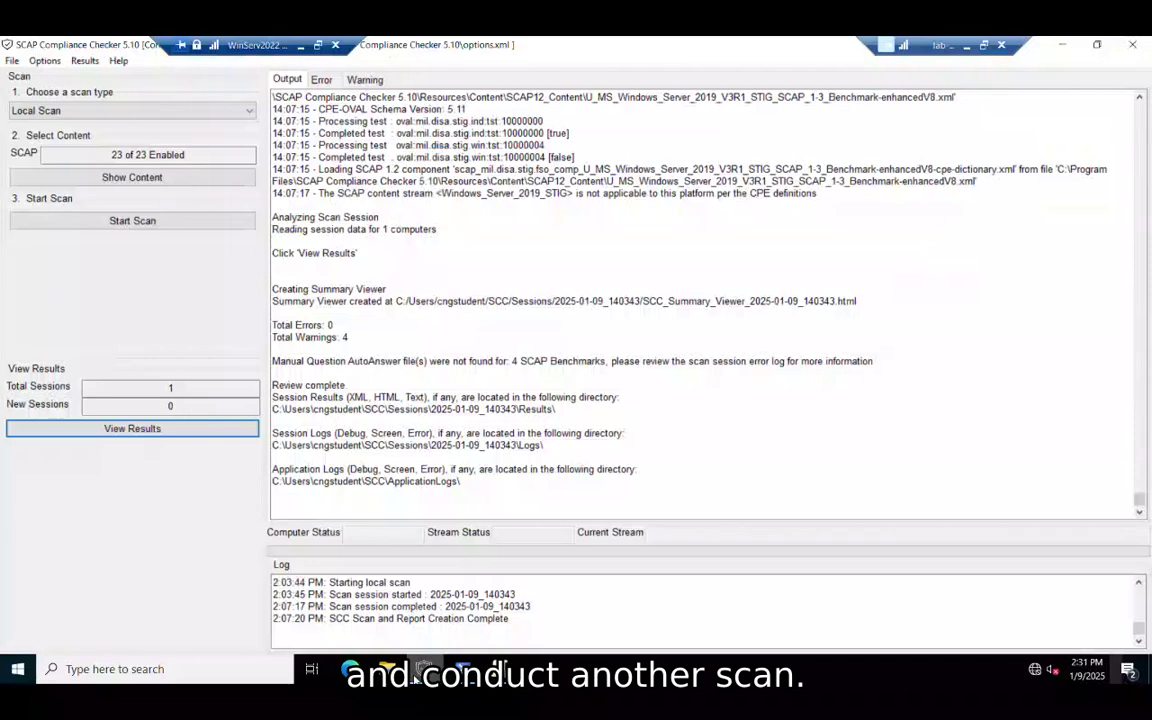
left_click(138, 222)
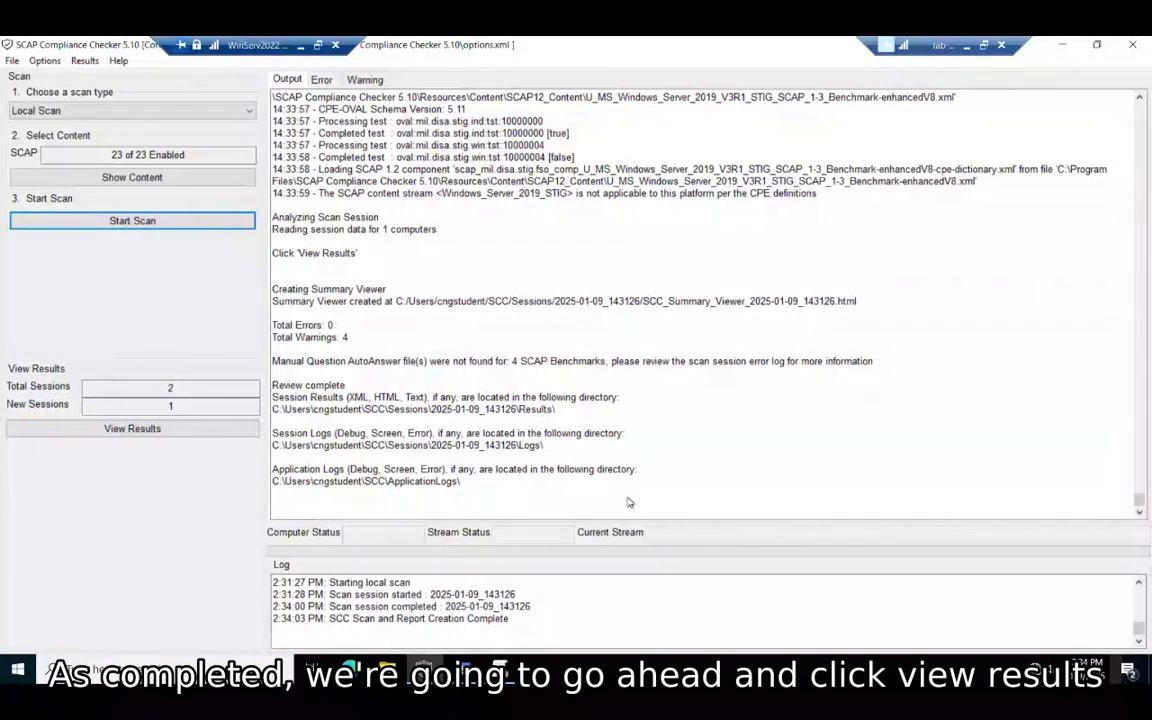
left_click(139, 430)
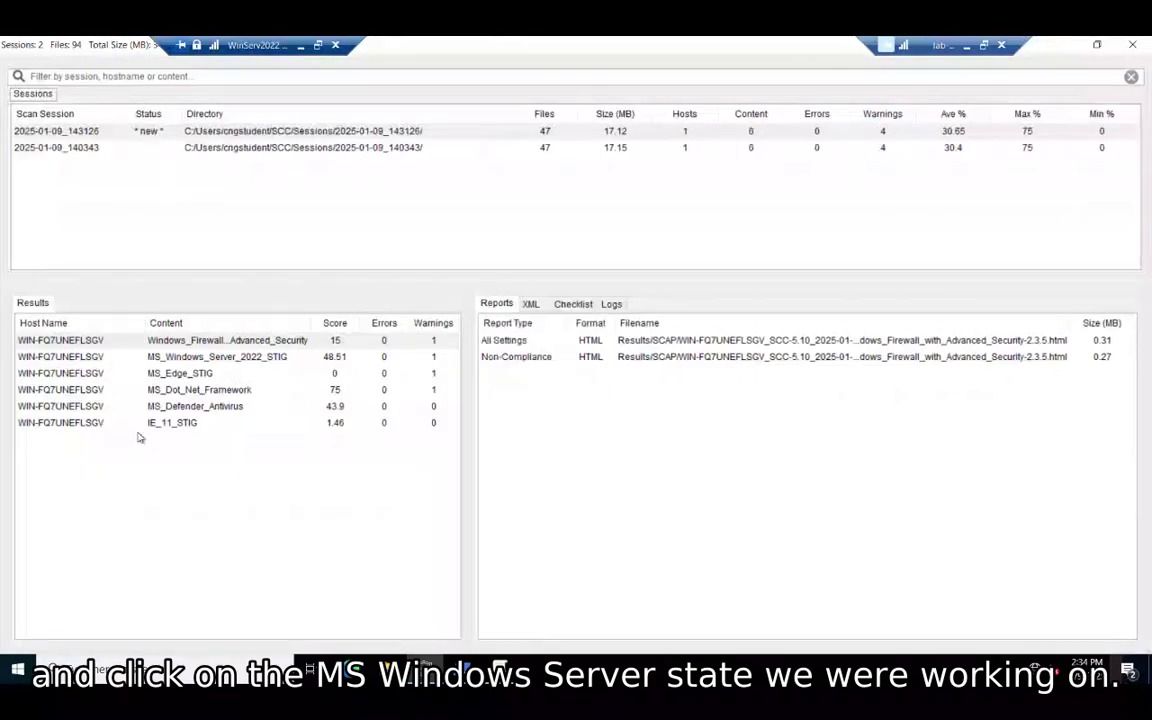
left_click(198, 362)
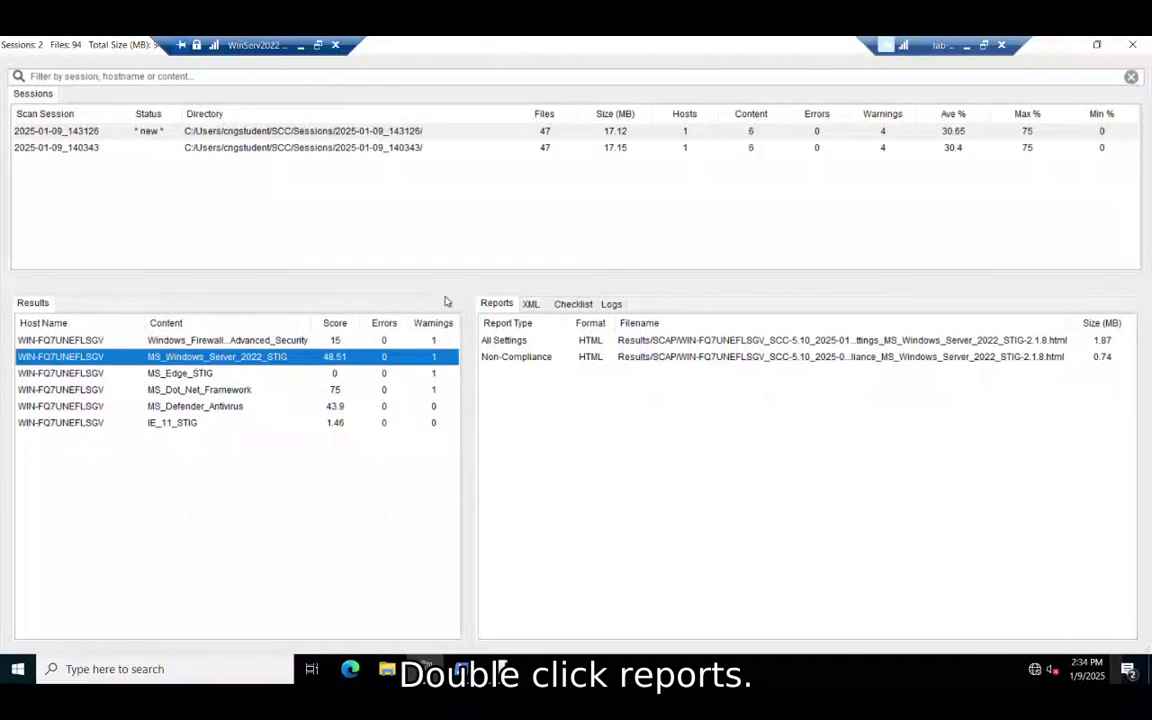
Step: Open the All Settings HTML report for the new session's MS_Windows_Server_2022_STIG results
double_click(527, 343)
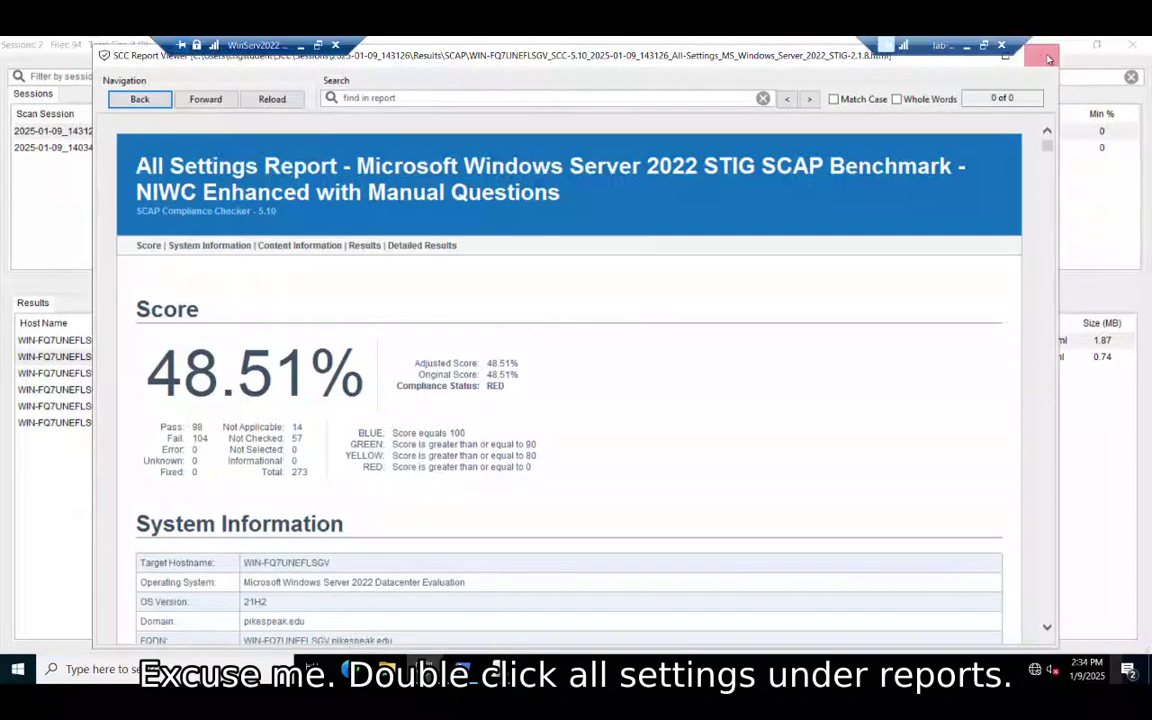
key("alt+F4")
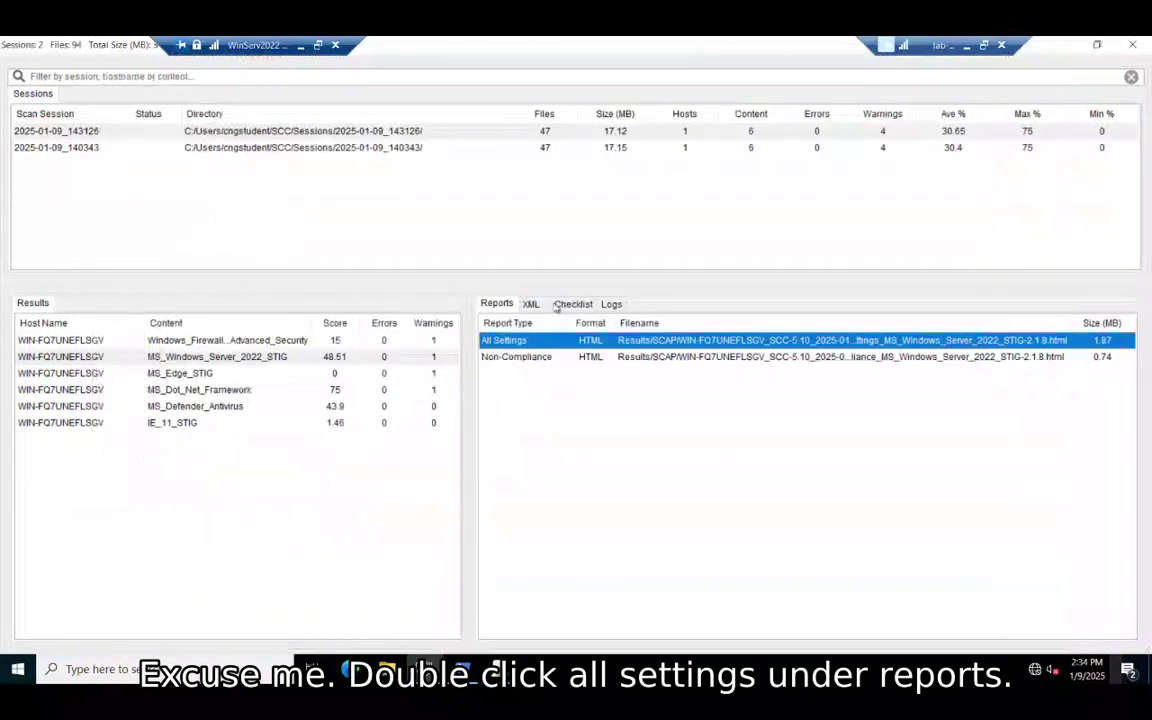
double_click(513, 343)
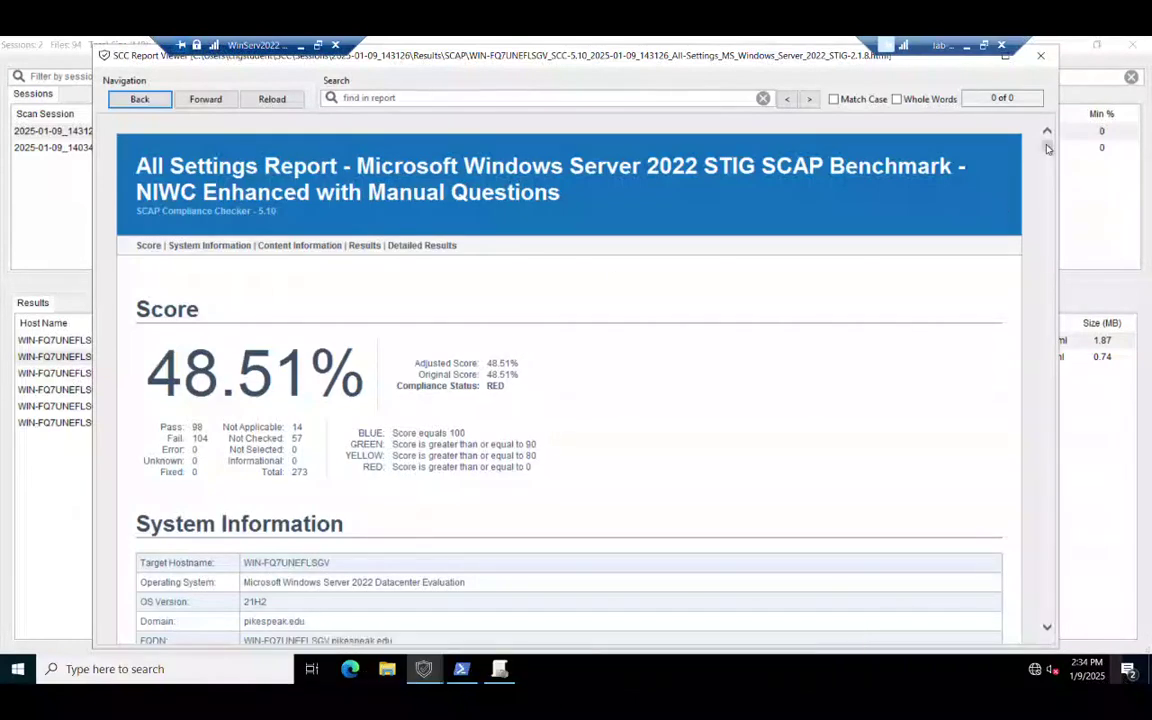
Step: Examine the report's High Severity (CAT I) automated checks for the status of the AutoPlay and AutoRun findings V-254352, V-254353 and V-254354
scroll(1047, 628, "down", 10)
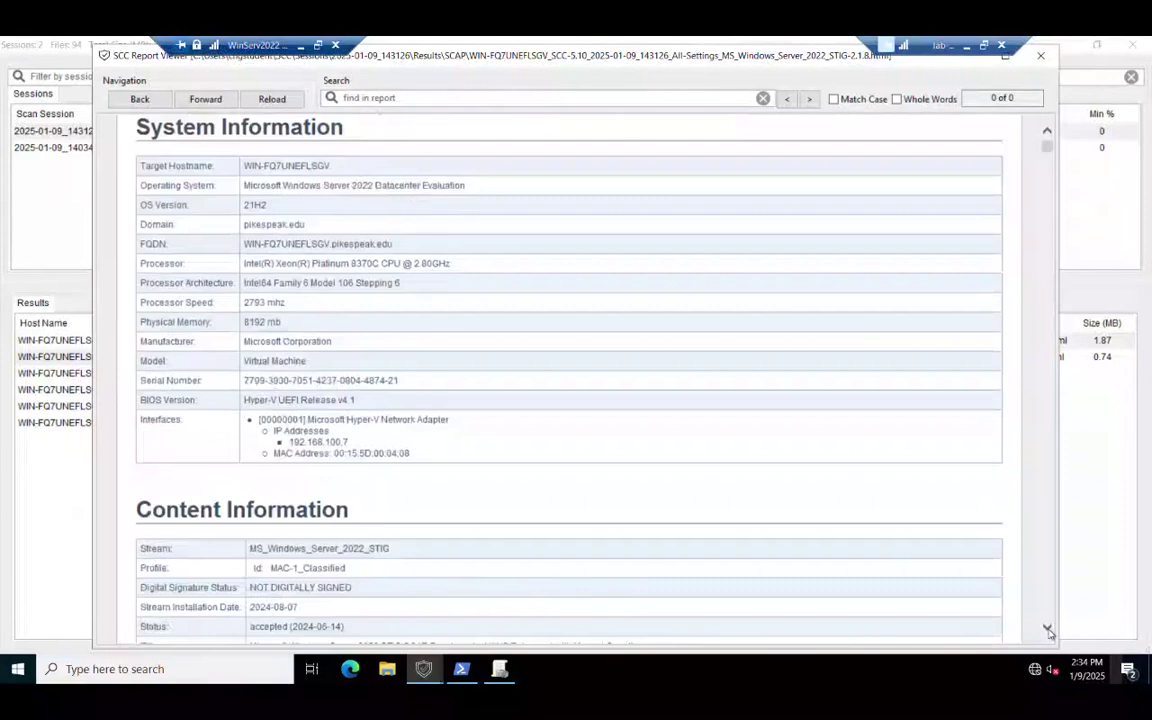
scroll(1047, 630, "down", 10)
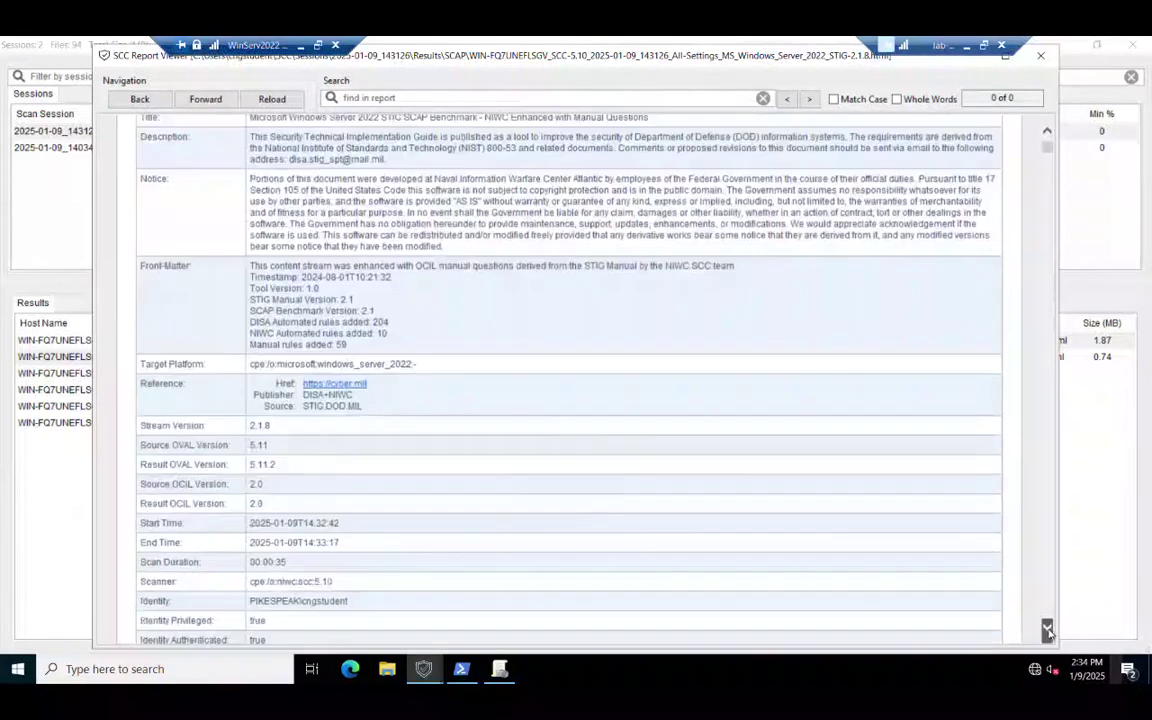
scroll(1047, 628, "down", 10)
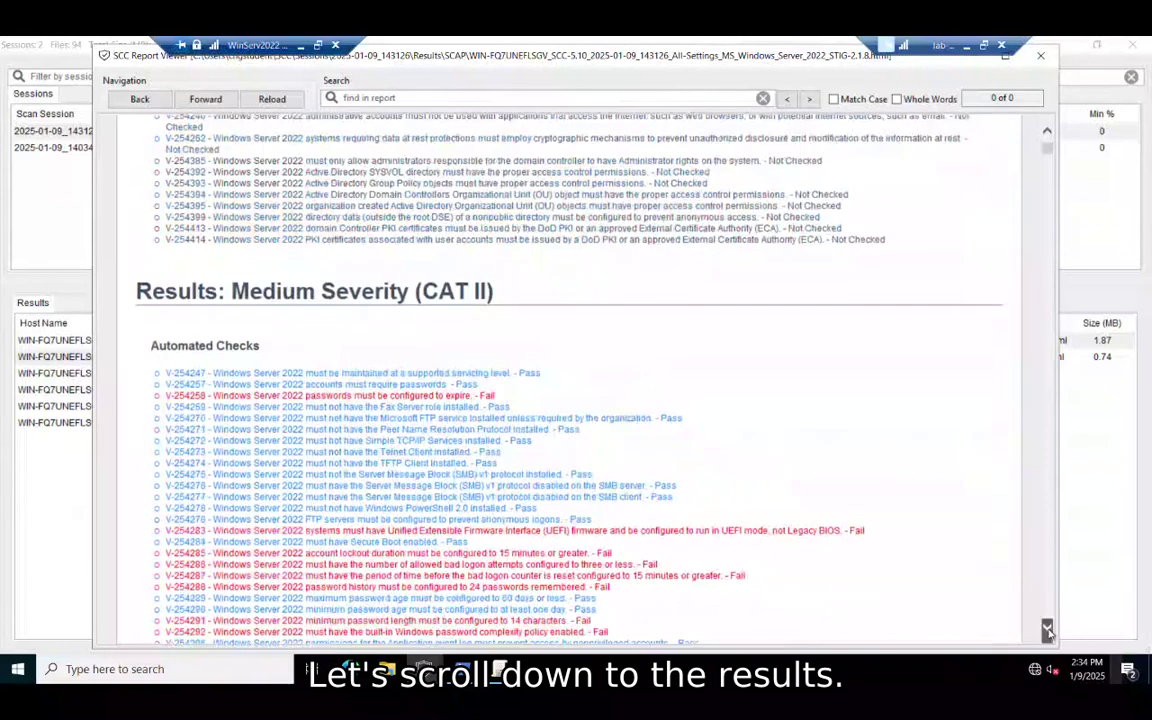
scroll(1047, 630, "down", 2)
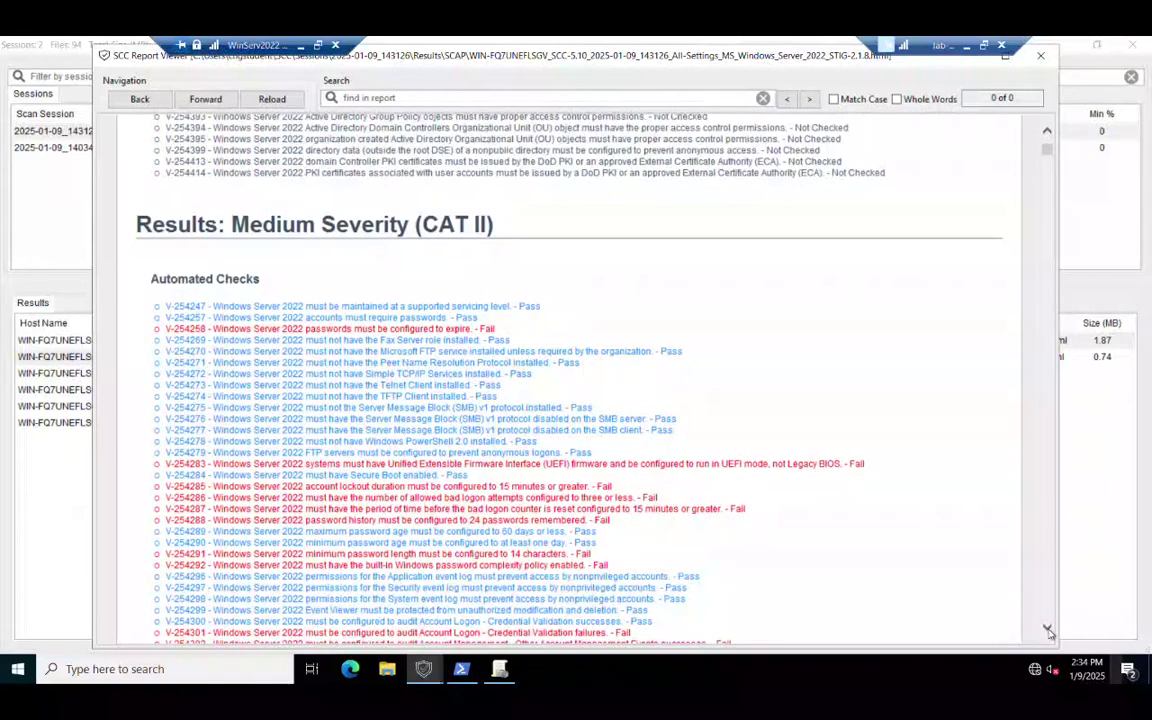
left_click(1047, 629)
left_click(1047, 131)
left_click(1047, 131)
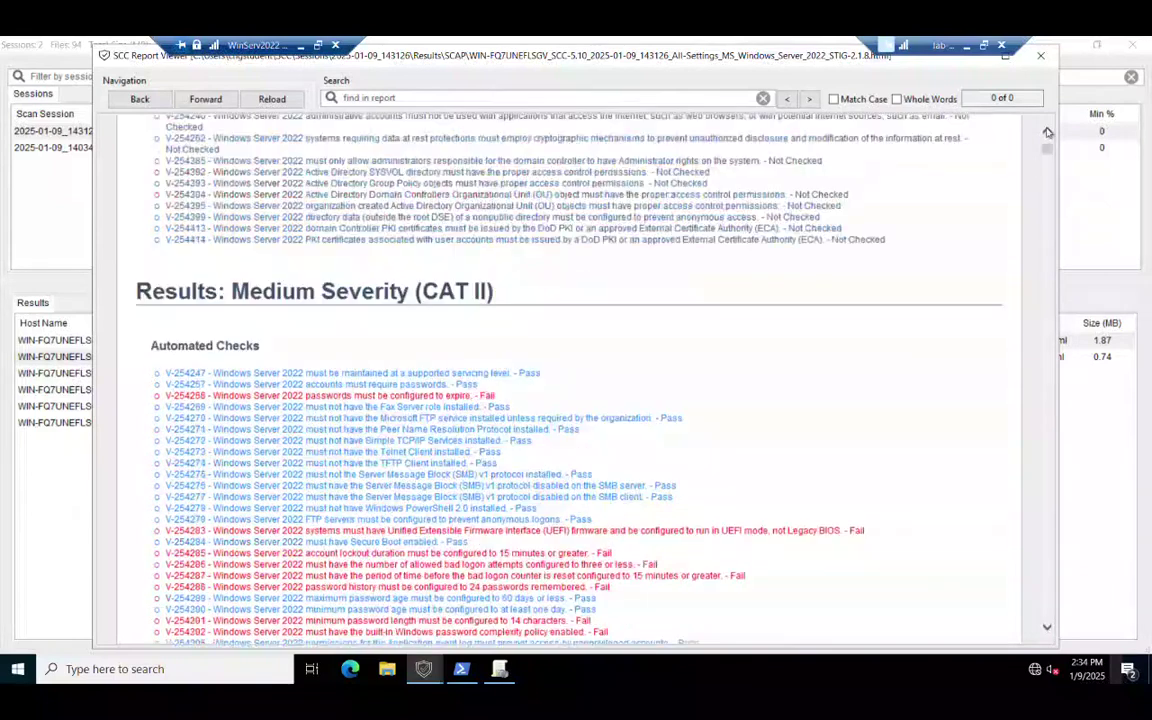
left_click(1047, 131)
left_click(1047, 131)
left_click(1047, 131)
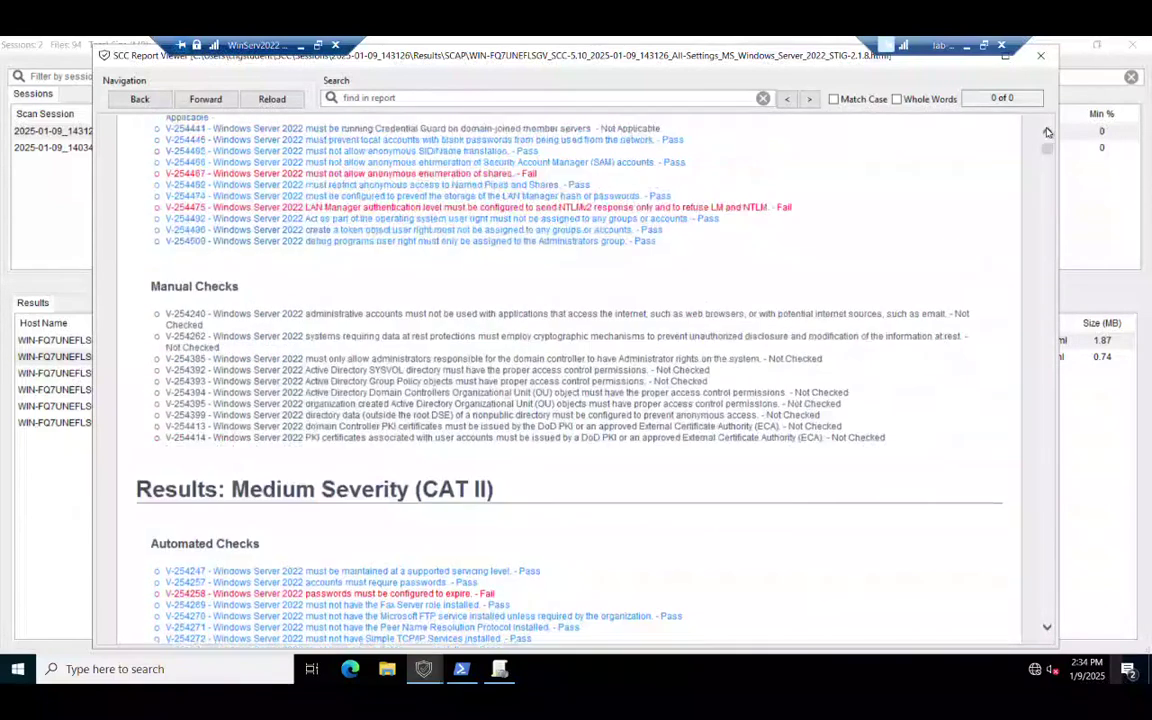
left_click(1047, 131)
left_click(1047, 131)
left_click(1047, 131)
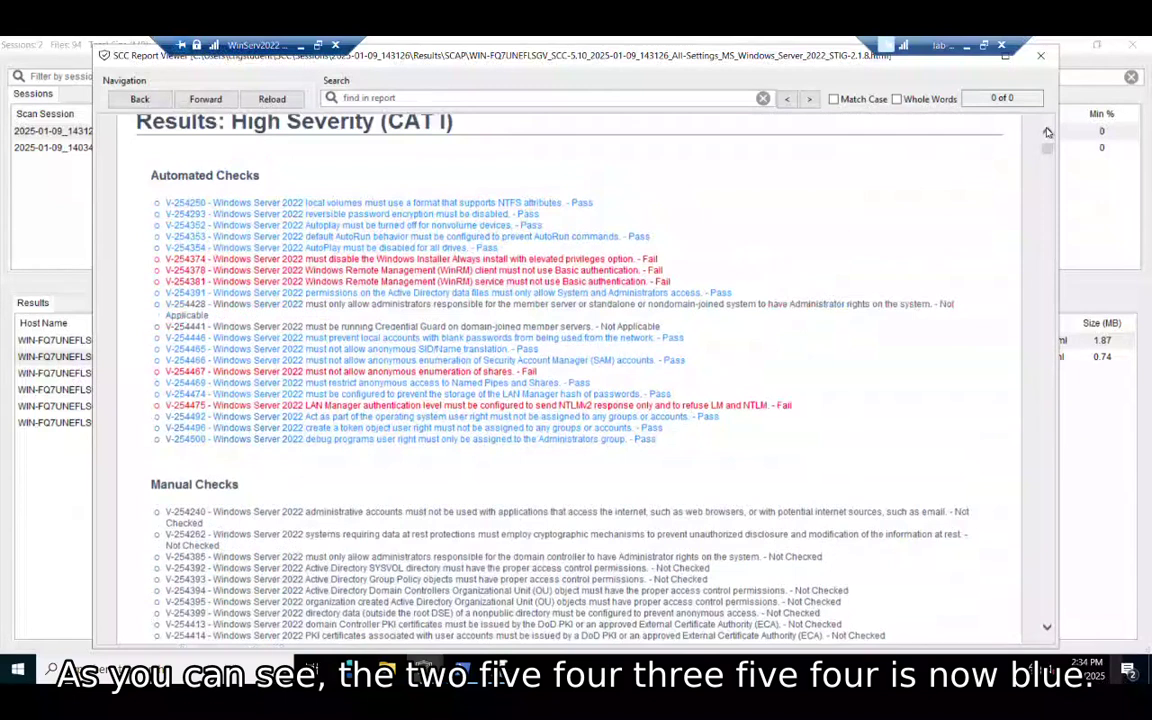
left_click(1047, 131)
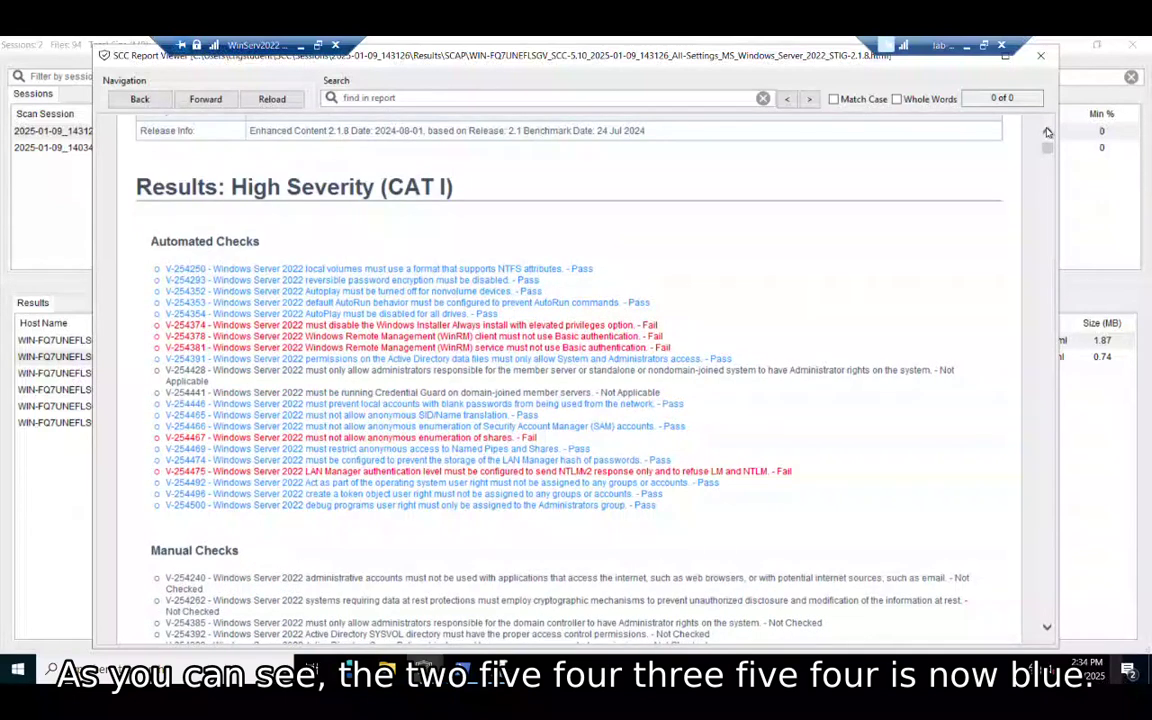